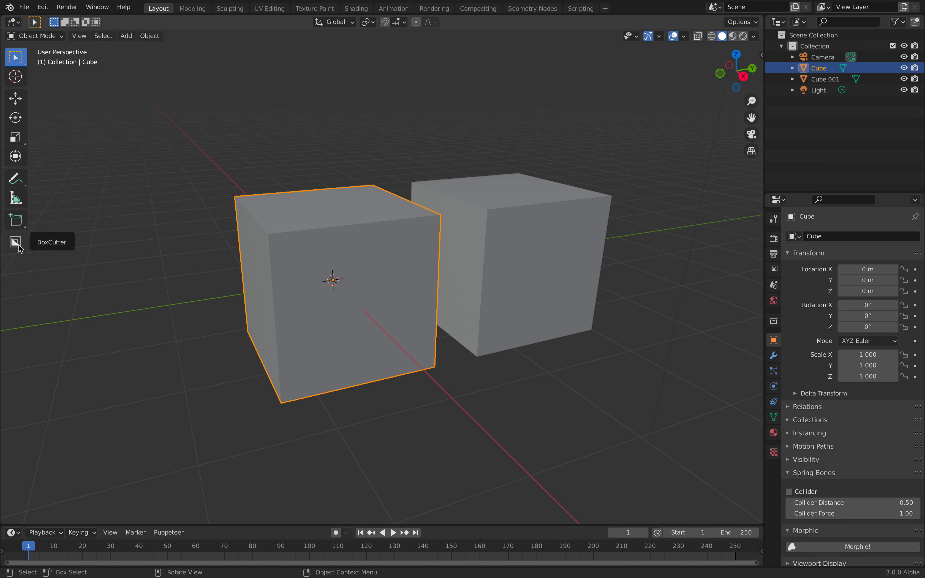
Step: Using BoxCutter's box shape, cut two corner notches and a rectangular opening in the middle of the selected cube's front face
{"action": "left_click", "coordinate": [15, 242]}
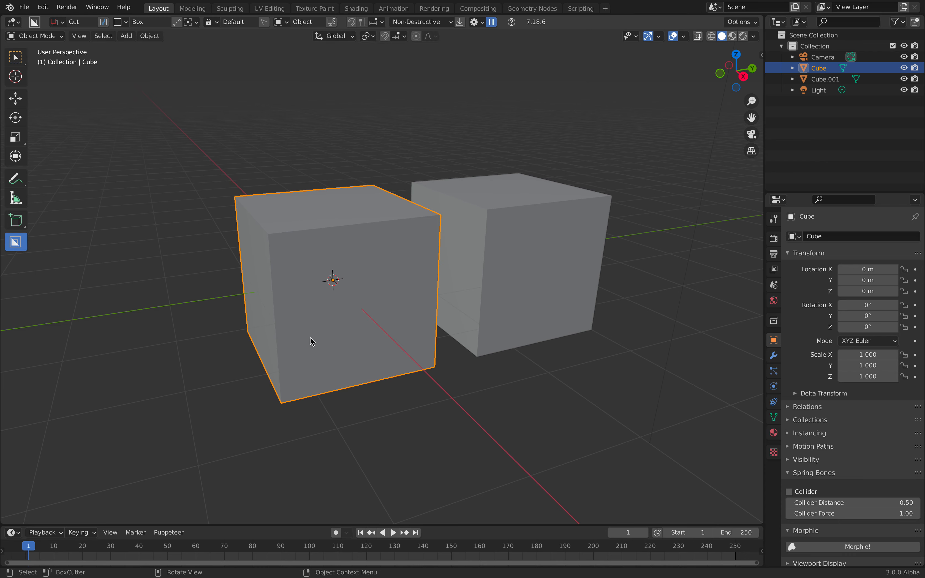
{"action": "left_click_drag", "start_coordinate": [316, 355], "coordinate": [260, 426]}
{"action": "left_click", "coordinate": [231, 378]}
{"action": "left_click_drag", "start_coordinate": [310, 271], "coordinate": [176, 114]}
{"action": "left_click", "coordinate": [176, 113]}
{"action": "left_click_drag", "start_coordinate": [342, 305], "coordinate": [386, 251]}
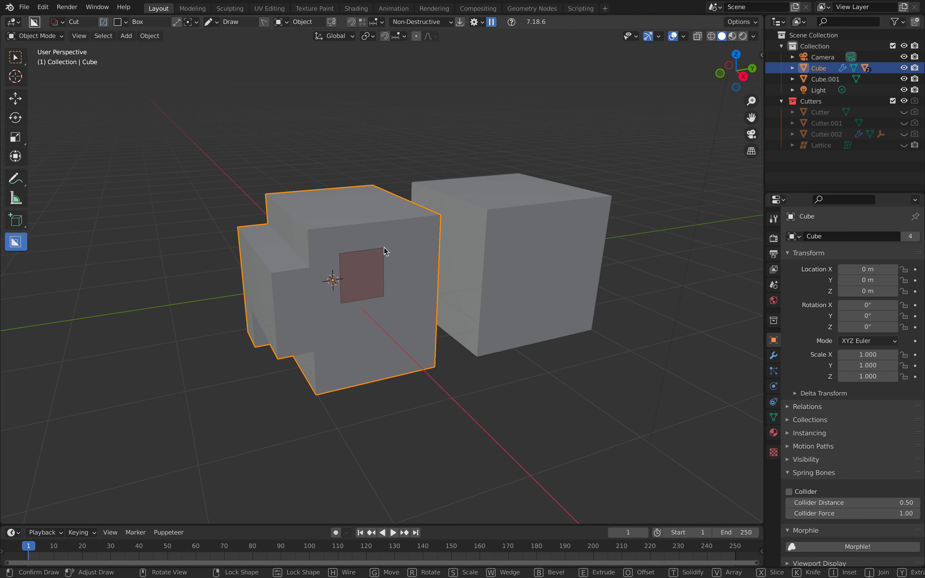
{"action": "left_click", "coordinate": [262, 132]}
Step: Make two further box cuts in other areas of the same cube
{"action": "middle_click_drag", "start_coordinate": [262, 133], "coordinate": [384, 315]}
{"action": "left_click_drag", "start_coordinate": [336, 340], "coordinate": [387, 392]}
{"action": "left_click", "coordinate": [387, 392]}
{"action": "middle_click_drag", "start_coordinate": [373, 308], "coordinate": [409, 245]}
{"action": "mouse_move", "coordinate": [411, 245]}
{"action": "left_mouse_down"}
{"action": "mouse_move", "coordinate": [421, 192]}
{"action": "mouse_move", "coordinate": [368, 205]}
{"action": "left_mouse_up"}
{"action": "left_click", "coordinate": [368, 204]}
Step: Carve three more rectangular cuts into the cube, including one across the edge on its positive X side
{"action": "mouse_move", "coordinate": [367, 204]}
{"action": "middle_mouse_down"}
{"action": "mouse_move", "coordinate": [433, 290]}
{"action": "mouse_move", "coordinate": [387, 306]}
{"action": "middle_mouse_up"}
{"action": "mouse_move", "coordinate": [385, 304]}
{"action": "left_mouse_down"}
{"action": "mouse_move", "coordinate": [444, 328]}
{"action": "mouse_move", "coordinate": [441, 387]}
{"action": "left_mouse_up"}
{"action": "mouse_move", "coordinate": [364, 237]}
{"action": "left_mouse_down"}
{"action": "mouse_move", "coordinate": [314, 271]}
{"action": "mouse_move", "coordinate": [320, 363]}
{"action": "left_mouse_up"}
{"action": "left_click", "coordinate": [319, 363]}
{"action": "middle_click_drag", "start_coordinate": [320, 363], "coordinate": [408, 326]}
{"action": "mouse_move", "coordinate": [418, 291]}
{"action": "left_mouse_down"}
{"action": "mouse_move", "coordinate": [493, 318]}
{"action": "mouse_move", "coordinate": [512, 374]}
{"action": "left_mouse_up"}
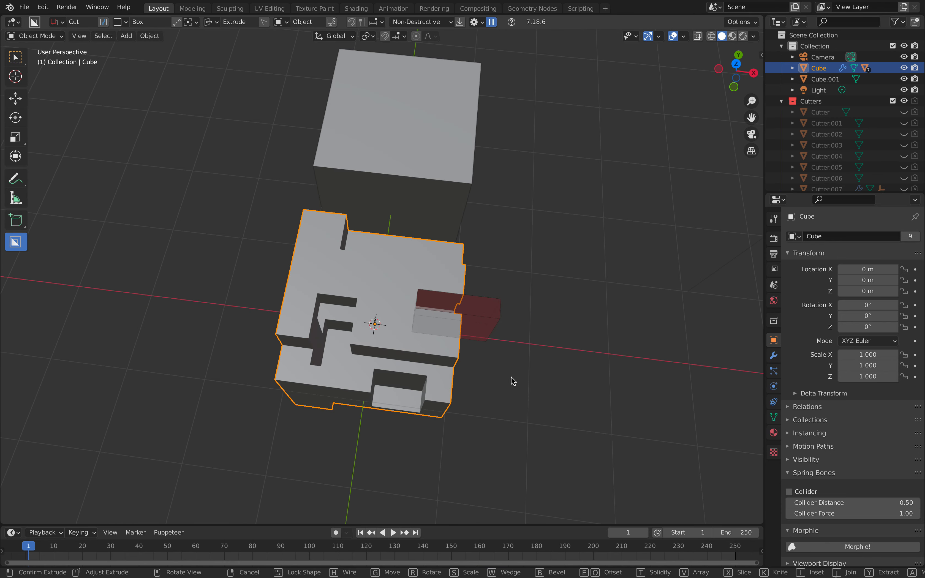
{"action": "left_click", "coordinate": [519, 419]}
{"action": "middle_click_drag", "start_coordinate": [519, 419], "coordinate": [243, 162]}
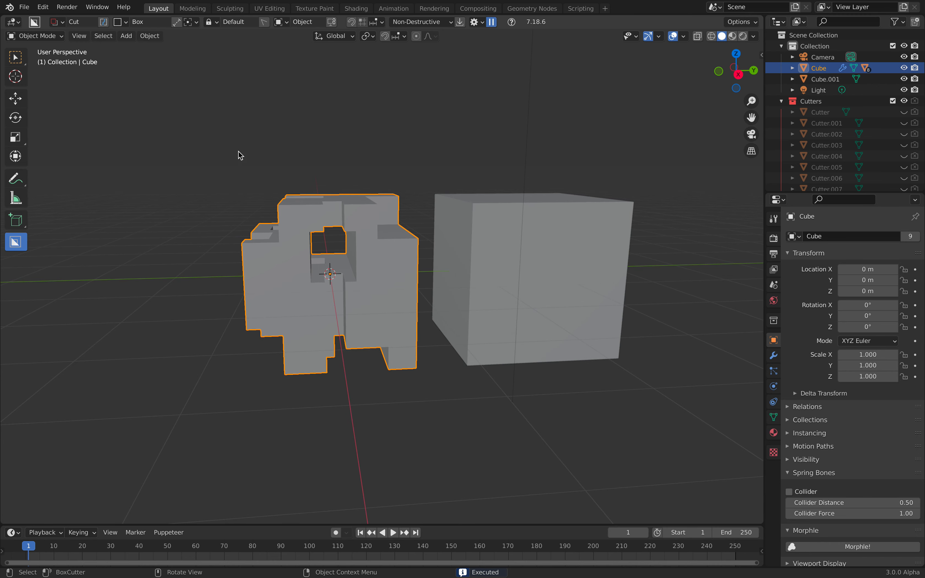
Step: Enable Cavity in the viewport shading so the cut edges stand out
{"action": "left_click", "coordinate": [43, 36]}
{"action": "left_click", "coordinate": [753, 35]}
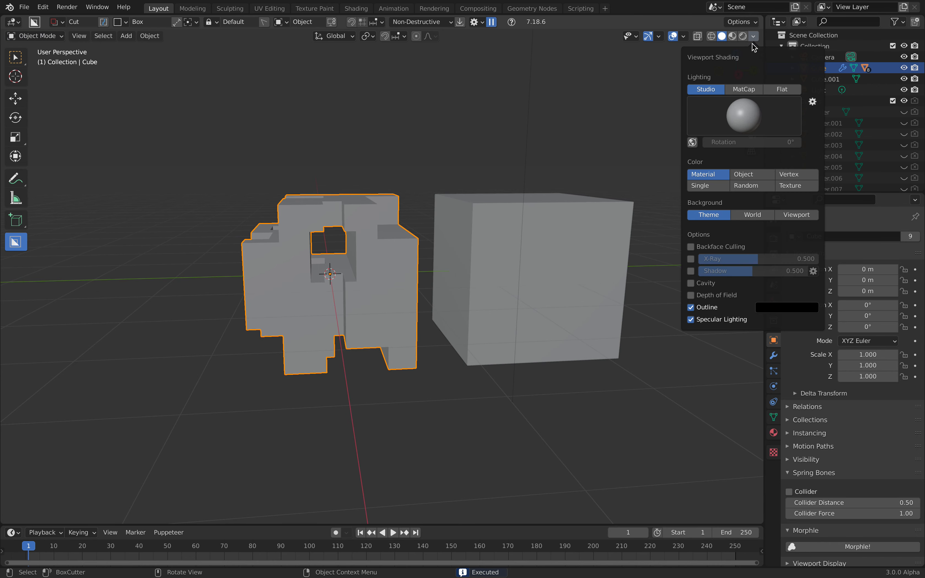
{"action": "left_click", "coordinate": [704, 281]}
{"action": "mouse_move", "coordinate": [478, 249]}
{"action": "middle_mouse_down"}
{"action": "mouse_move", "coordinate": [432, 227]}
{"action": "mouse_move", "coordinate": [390, 239]}
{"action": "middle_mouse_up"}
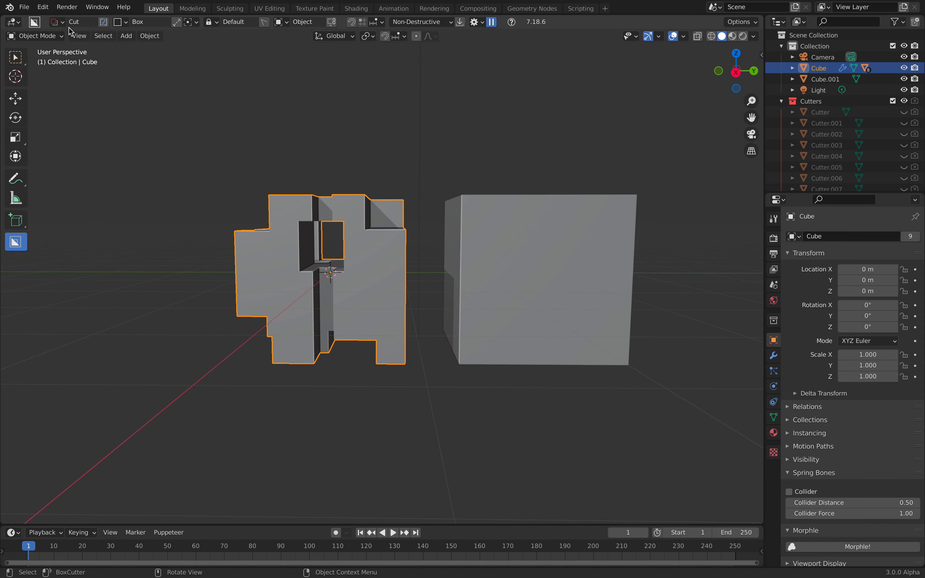
Step: Set BoxCutter's shape to Ngon and, in the right orthographic view, cut a pointed notch into the cube's negative Y side
{"action": "left_click", "coordinate": [62, 22]}
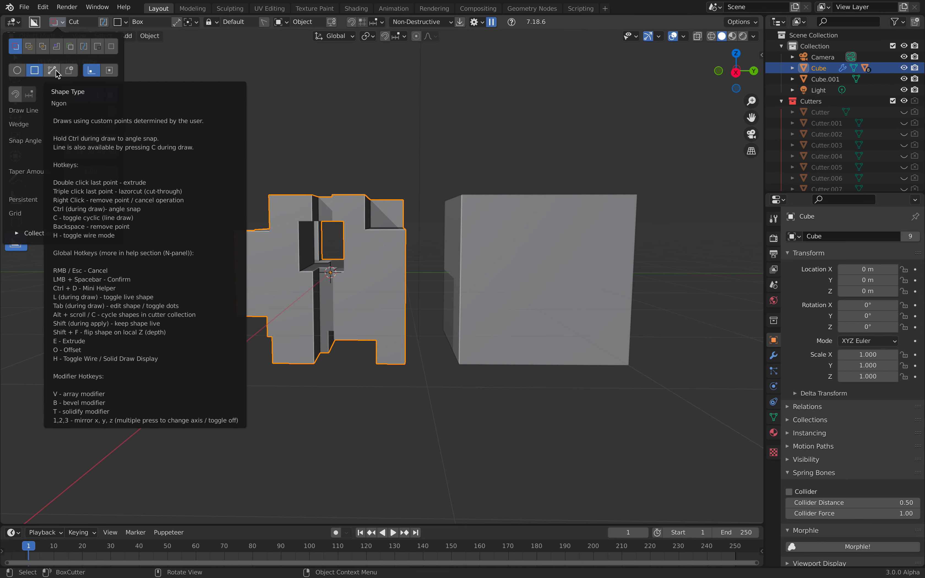
{"action": "left_click", "coordinate": [52, 70]}
{"action": "middle_click_drag", "start_coordinate": [361, 233], "coordinate": [381, 215]}
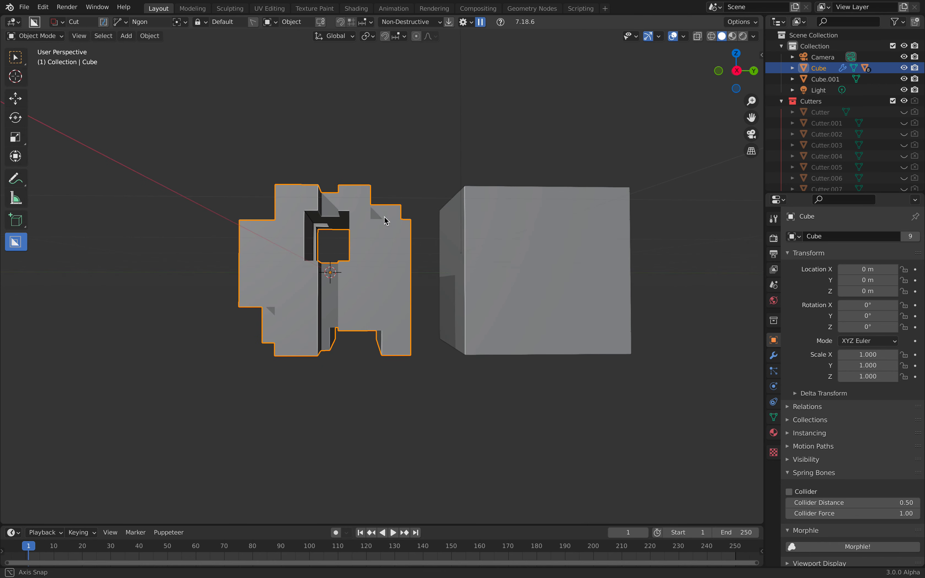
{"action": "left_click", "coordinate": [740, 70]}
{"action": "left_click", "coordinate": [238, 267]}
{"action": "left_click", "coordinate": [271, 267]}
{"action": "left_click", "coordinate": [292, 286]}
{"action": "left_click", "coordinate": [275, 315]}
{"action": "left_click", "coordinate": [227, 315]}
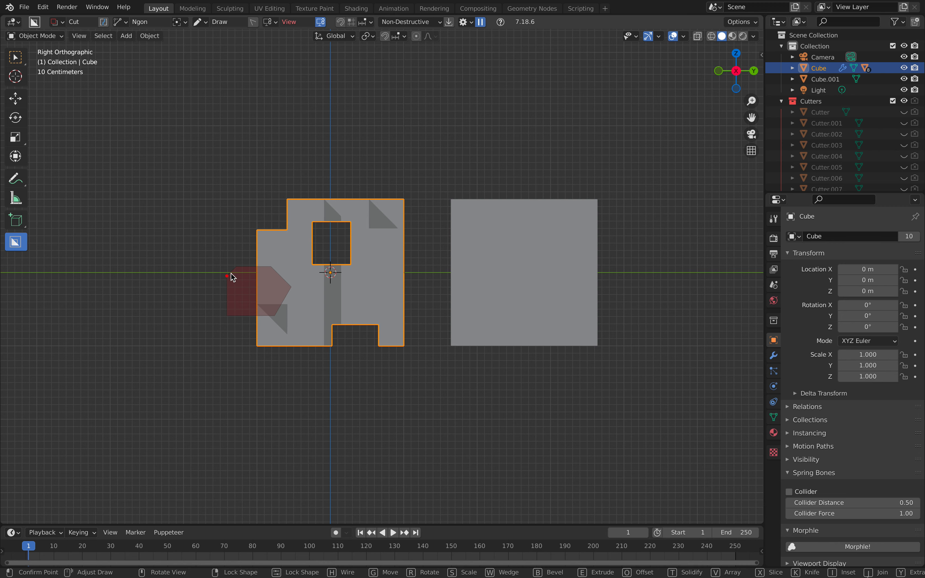
{"action": "left_click", "coordinate": [231, 274]}
Step: Cut an angled polygonal notch into the cube's positive Y side
{"action": "left_click", "coordinate": [422, 262]}
{"action": "left_click", "coordinate": [381, 262]}
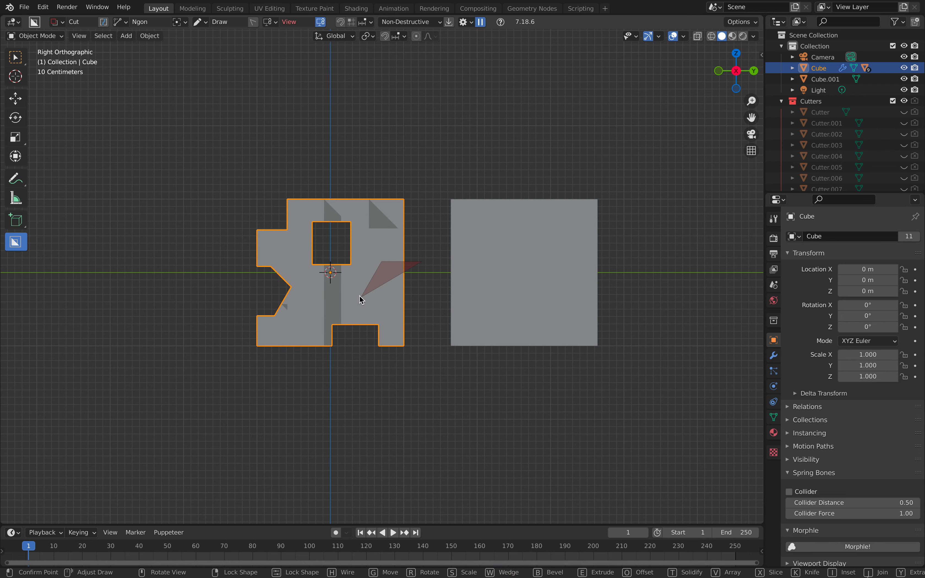
{"action": "left_click", "coordinate": [360, 296]}
{"action": "left_click", "coordinate": [423, 331]}
Step: In the front orthographic view, cut a large irregular polygon through the middle of the cube, extending beyond its upper and lower edges
{"action": "middle_click_drag", "start_coordinate": [409, 297], "coordinate": [477, 269]}
{"action": "left_click", "coordinate": [729, 77]}
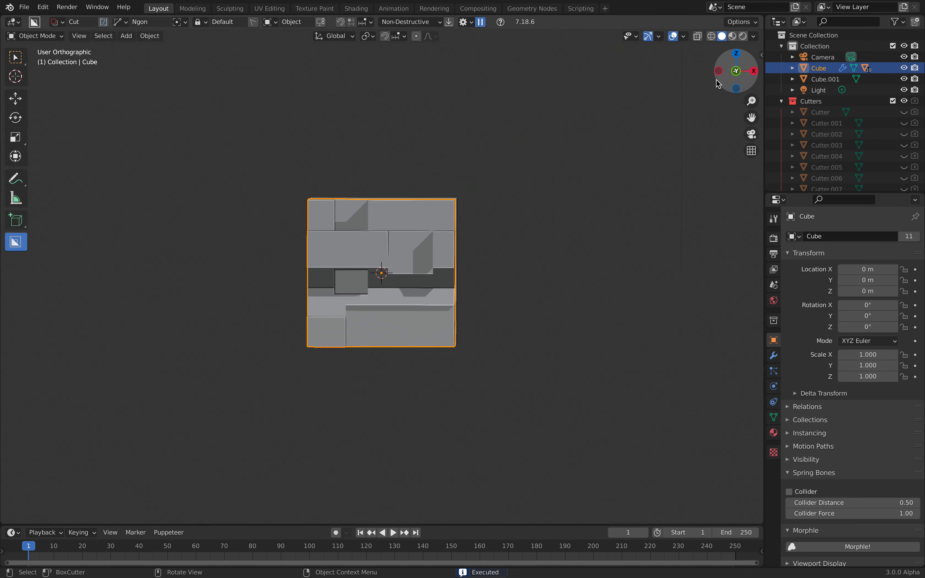
{"action": "left_click", "coordinate": [340, 194]}
{"action": "left_click", "coordinate": [323, 222]}
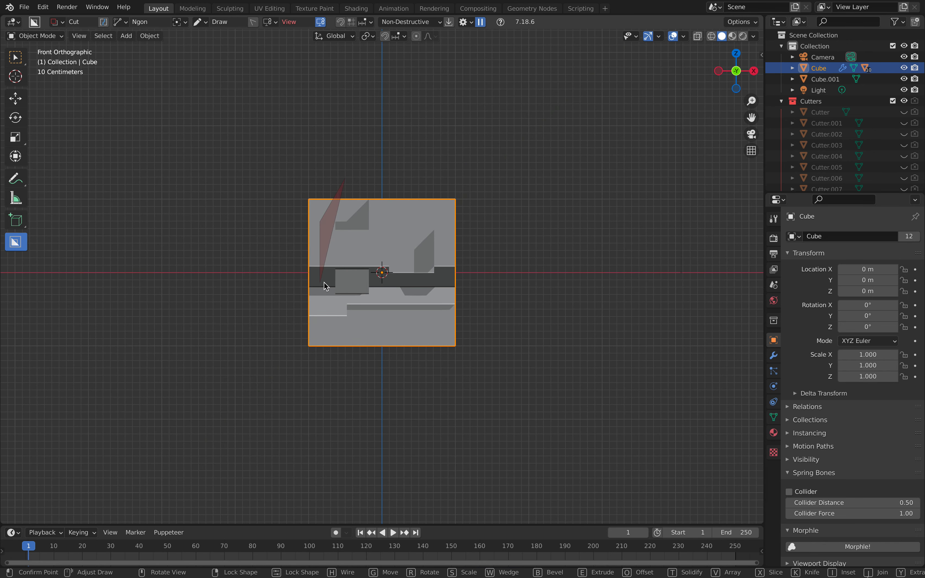
{"action": "left_click", "coordinate": [320, 284]}
{"action": "left_click", "coordinate": [353, 379]}
{"action": "left_click", "coordinate": [408, 380]}
{"action": "left_click", "coordinate": [430, 356]}
{"action": "left_click", "coordinate": [428, 243]}
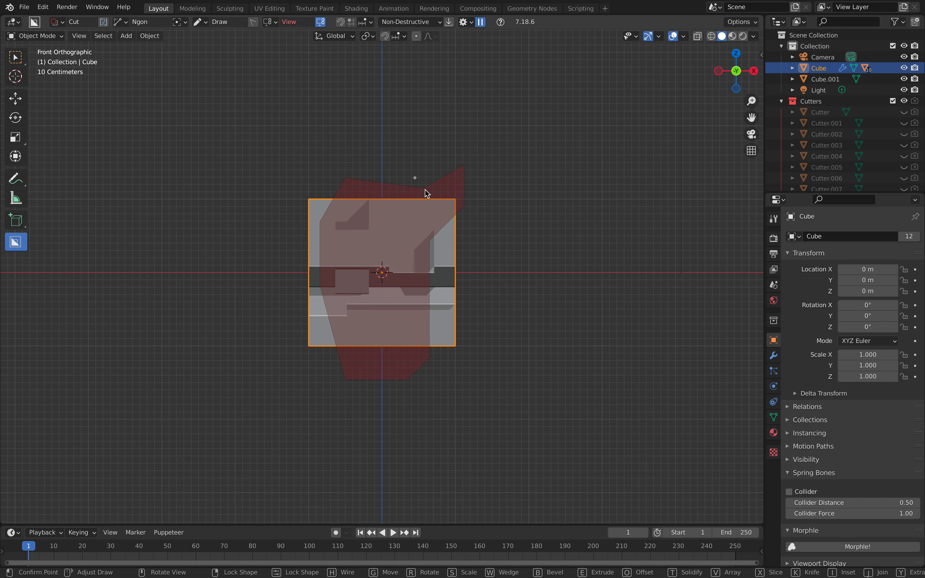
{"action": "left_click", "coordinate": [424, 189]}
{"action": "left_click", "coordinate": [407, 245]}
{"action": "left_click", "coordinate": [355, 253]}
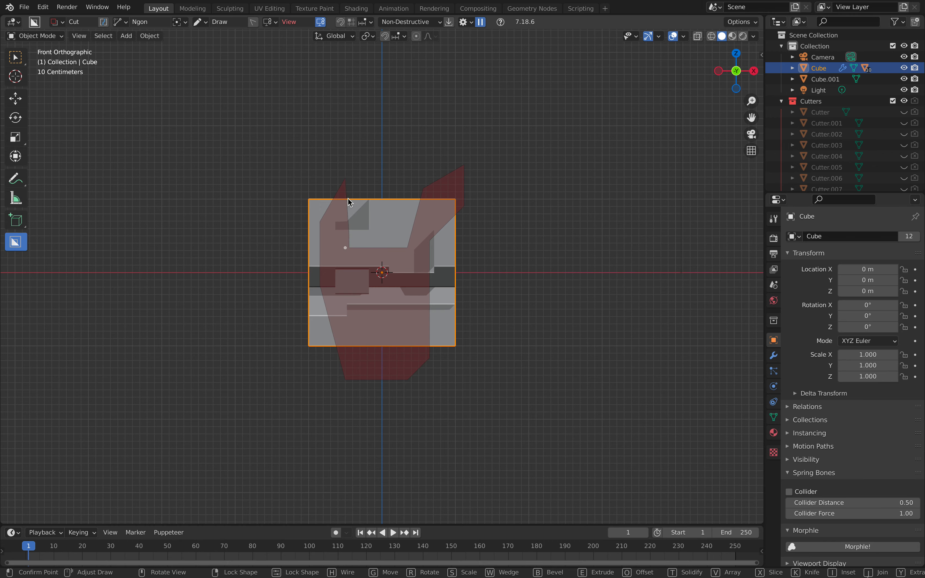
{"action": "left_click", "coordinate": [354, 177]}
{"action": "middle_click_drag", "start_coordinate": [356, 182], "coordinate": [340, 244]}
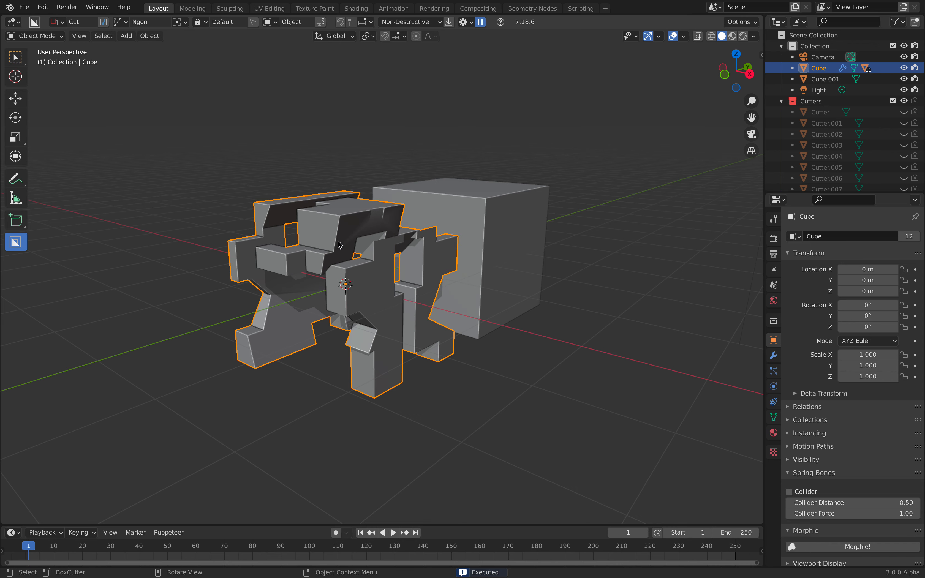
{"action": "middle_click_drag", "start_coordinate": [170, 89], "coordinate": [304, 154]}
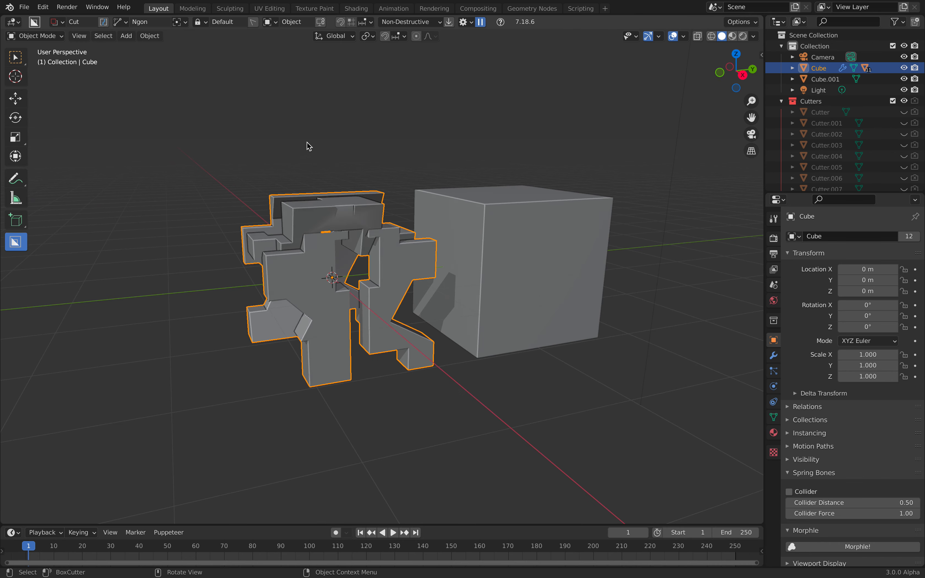
Step: Return to the Select Box tool and enlarge the outliner to show more of the objects in the Cutters collection
{"action": "left_click", "coordinate": [15, 57]}
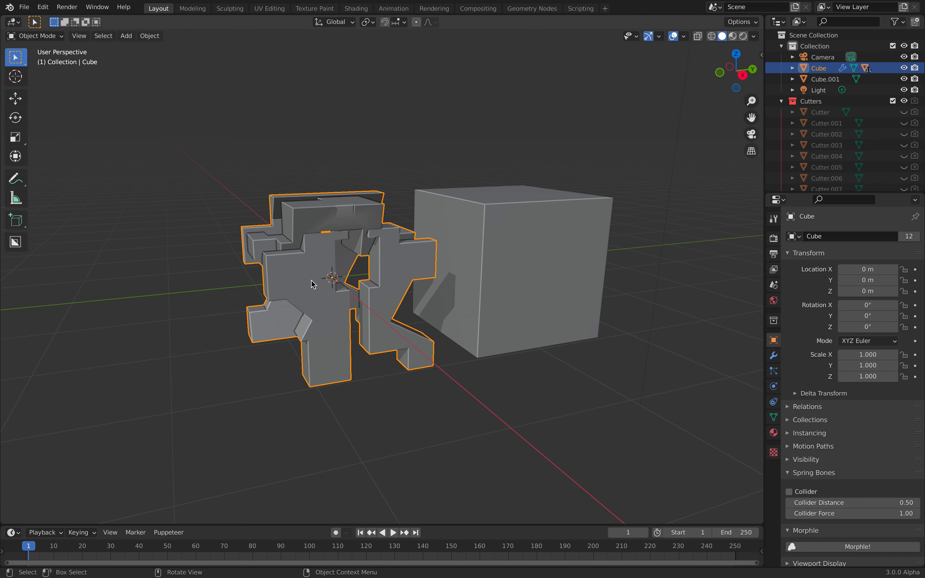
{"action": "middle_click_drag", "start_coordinate": [302, 179], "coordinate": [348, 203]}
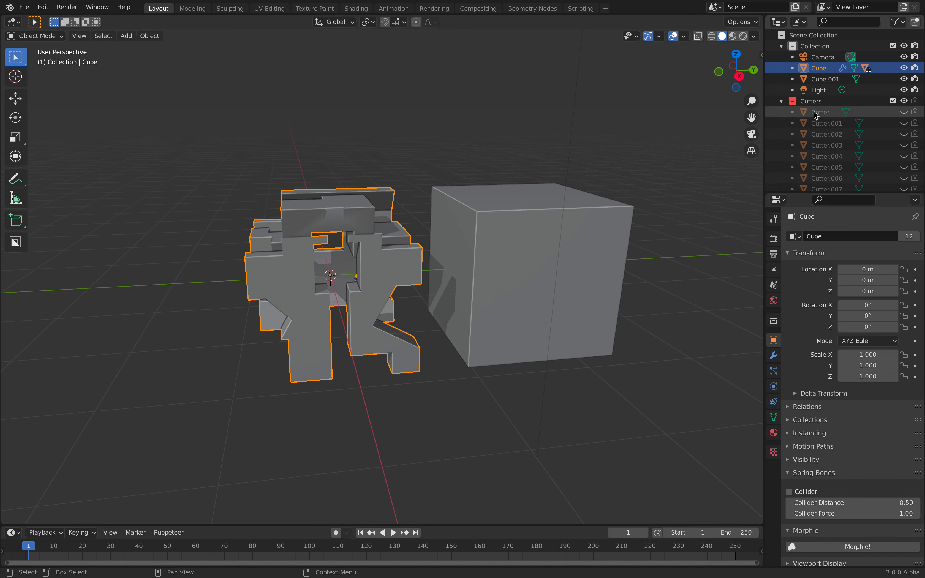
{"action": "left_click_drag", "start_coordinate": [844, 192], "coordinate": [845, 230]}
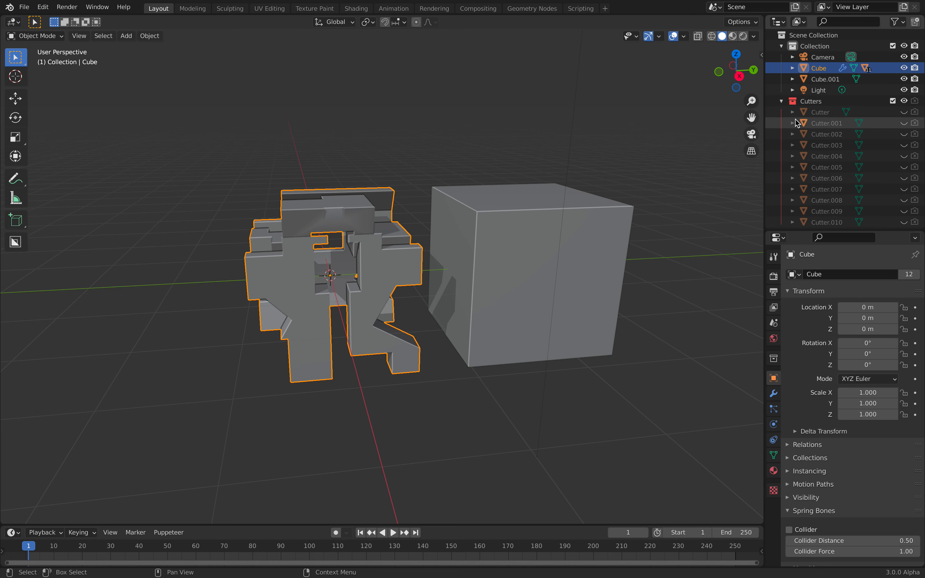
{"action": "left_click", "coordinate": [783, 101]}
{"action": "left_click", "coordinate": [782, 102]}
{"action": "middle_click_drag", "start_coordinate": [397, 210], "coordinate": [359, 212]}
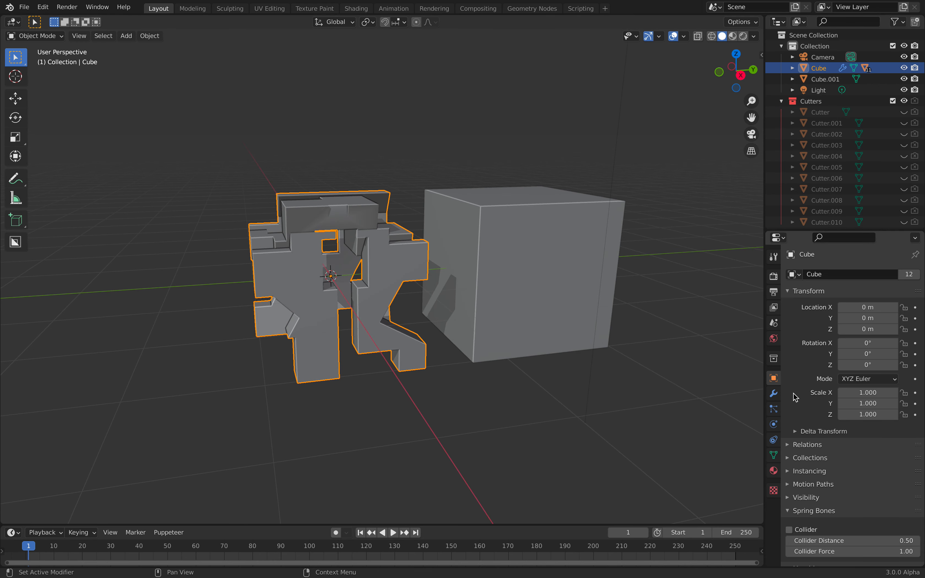
Step: Turn off the viewport display of the cut cube's Boolean modifiers from last to first and re-enable it for all of them
{"action": "left_click", "coordinate": [774, 393]}
{"action": "left_click_drag", "start_coordinate": [879, 474], "coordinate": [862, 400]}
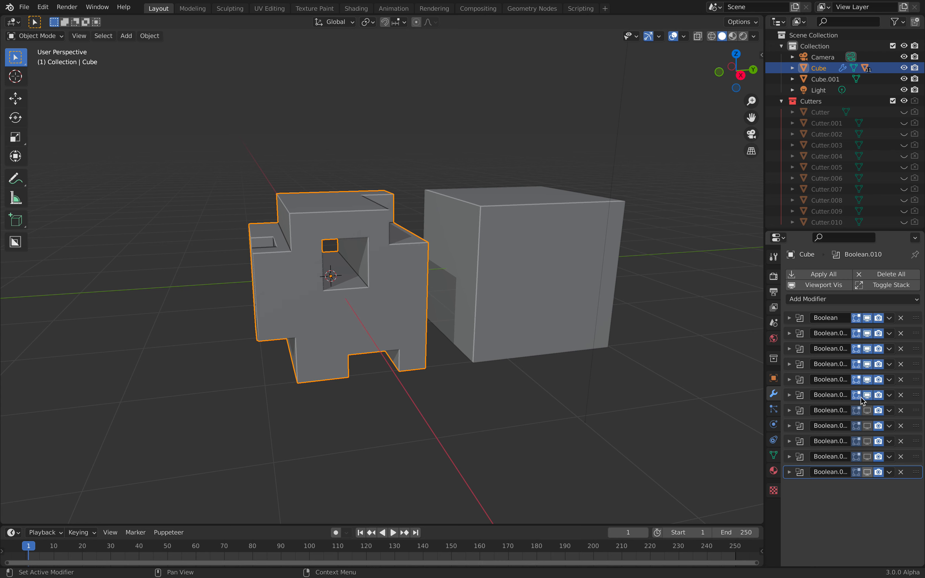
{"action": "left_click_drag", "start_coordinate": [858, 354], "coordinate": [860, 397]}
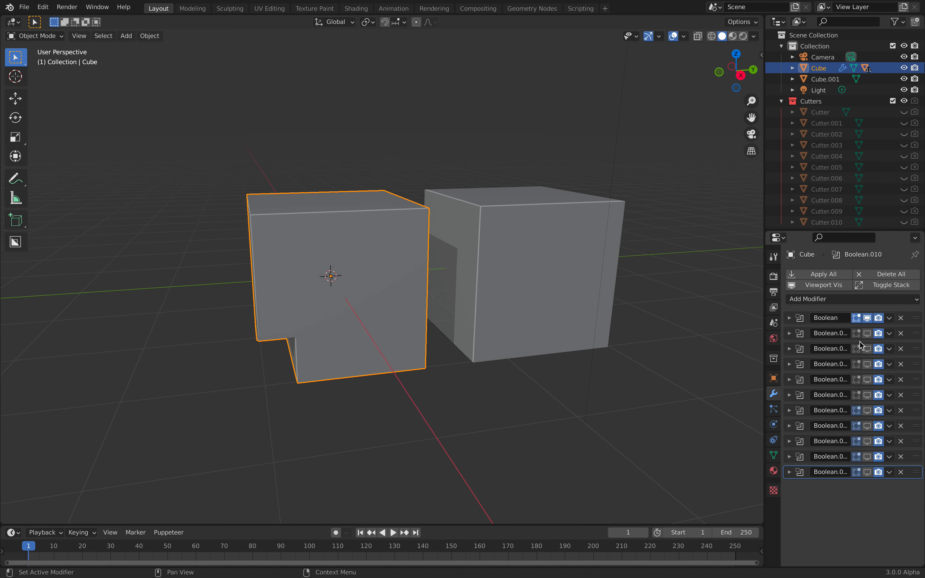
{"action": "left_click", "coordinate": [868, 317]}
{"action": "left_click_drag", "start_coordinate": [867, 327], "coordinate": [868, 472]}
Step: Move the uncut cube along the Y axis, farther away from the cut one
{"action": "middle_click_drag", "start_coordinate": [428, 367], "coordinate": [379, 227]}
{"action": "left_click", "coordinate": [526, 228]}
{"action": "key", "text": "g"}
{"action": "key", "text": "y"}
{"action": "left_click", "coordinate": [558, 229]}
Step: Enter Edit Mode on the uncut cube, select its front face in face mode, and start Grid Modeler on it
{"action": "mouse_move", "coordinate": [559, 229]}
{"action": "middle_mouse_down"}
{"action": "mouse_move", "coordinate": [455, 209]}
{"action": "mouse_move", "coordinate": [463, 227]}
{"action": "mouse_move", "coordinate": [467, 215]}
{"action": "mouse_move", "coordinate": [429, 220]}
{"action": "middle_mouse_up"}
{"action": "scroll", "coordinate": [456, 210], "scroll_direction": "up", "scroll_amount": 1}
{"action": "scroll", "coordinate": [460, 225], "scroll_direction": "up", "scroll_amount": 1}
{"action": "key", "text": "Tab"}
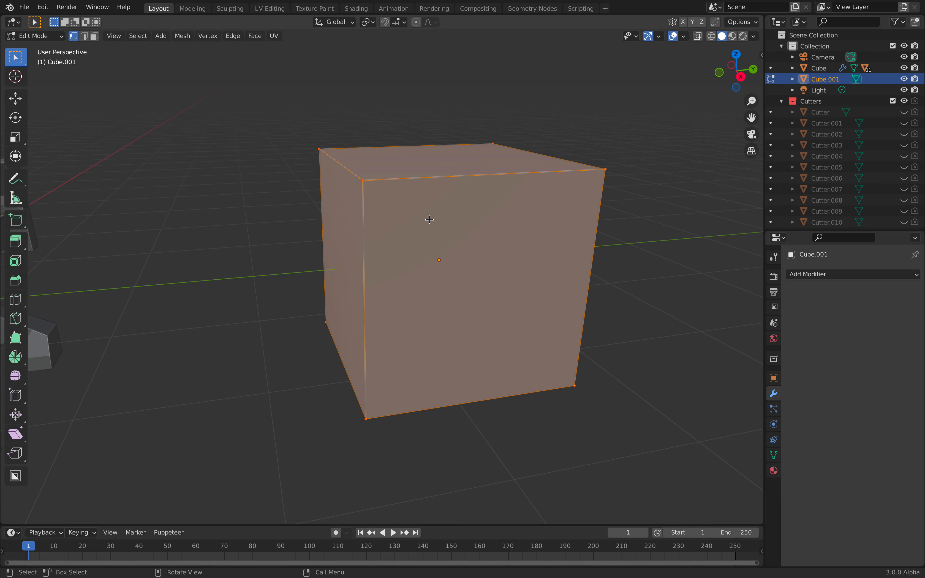
{"action": "key", "text": "alt+a"}
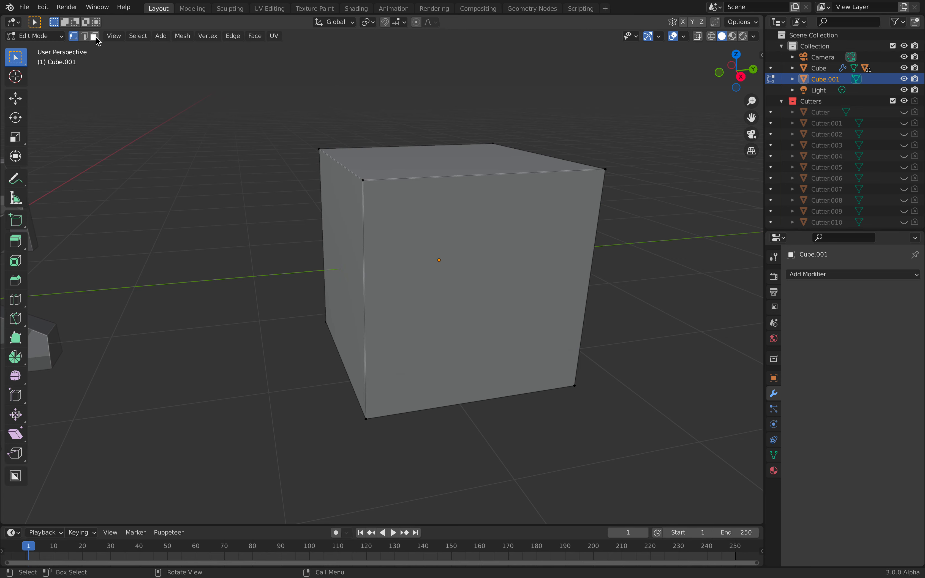
{"action": "middle_click_drag", "start_coordinate": [538, 248], "coordinate": [481, 248]}
{"action": "key", "text": "1"}
{"action": "key", "text": "3"}
{"action": "left_click", "coordinate": [493, 249]}
{"action": "right_click", "coordinate": [496, 250]}
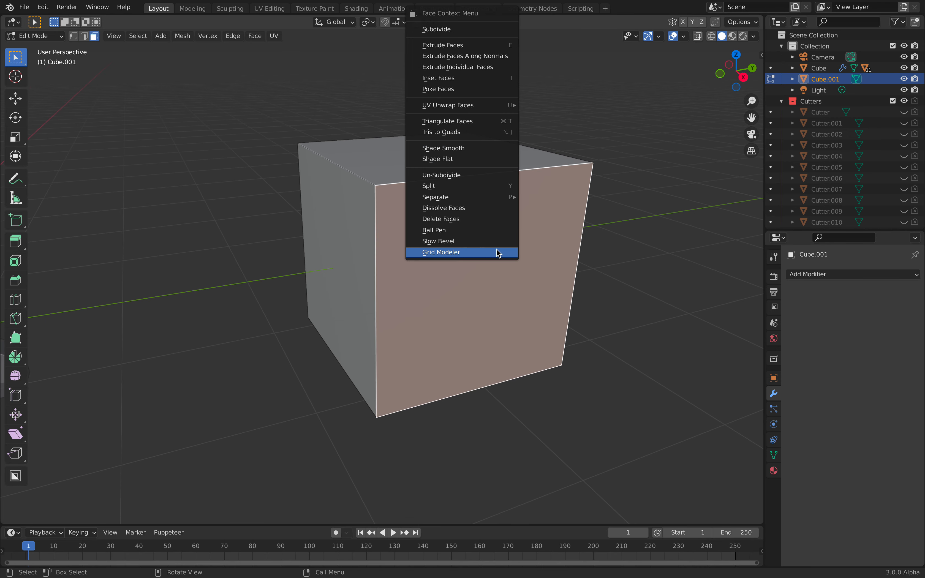
{"action": "left_click", "coordinate": [466, 251]}
Step: Draw a closed six-point outline extending past the front face's edge on the grid and apply it as a Boolean Cut
{"action": "middle_click_drag", "start_coordinate": [470, 256], "coordinate": [491, 263]}
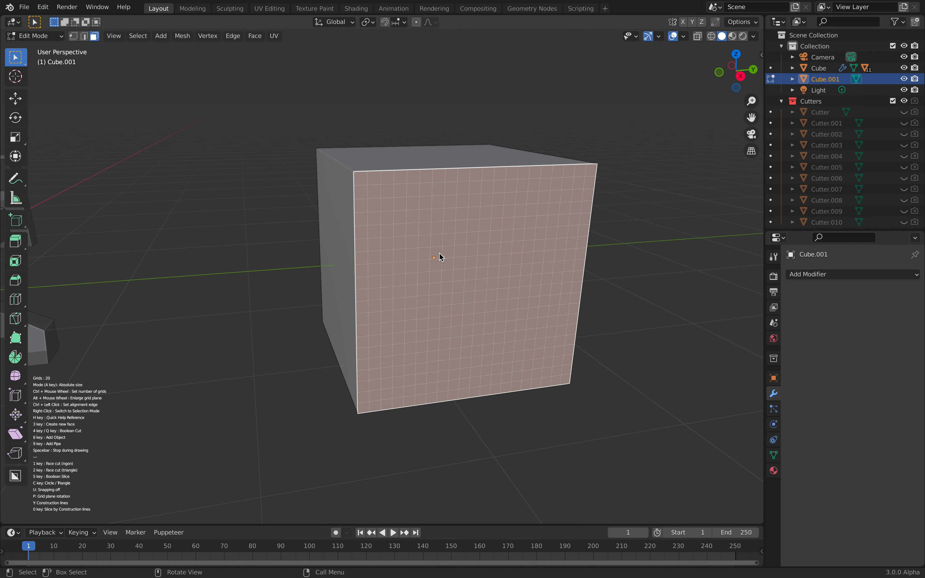
{"action": "left_click", "coordinate": [466, 232]}
{"action": "left_click", "coordinate": [495, 195]}
{"action": "left_click", "coordinate": [569, 226]}
{"action": "left_click", "coordinate": [618, 223]}
{"action": "left_click", "coordinate": [564, 282]}
{"action": "left_click", "coordinate": [465, 292]}
{"action": "left_click", "coordinate": [468, 233]}
{"action": "middle_click_drag", "start_coordinate": [469, 236], "coordinate": [388, 328]}
Step: Set the Grid Modeler Boolean cut's depth to 8.56 so it passes through the cube
{"action": "left_click", "coordinate": [40, 517]}
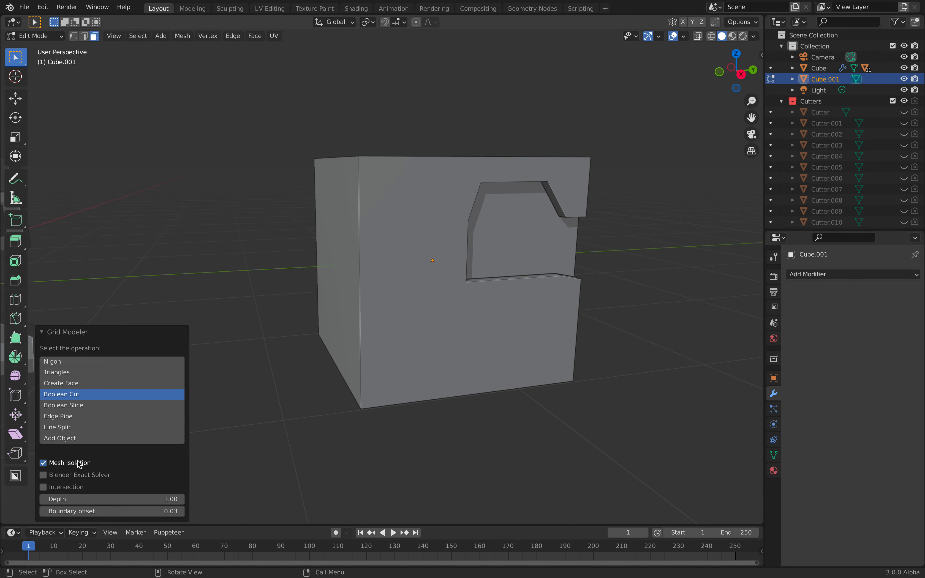
{"action": "left_click_drag", "start_coordinate": [112, 498], "coordinate": [154, 498]}
{"action": "middle_click_drag", "start_coordinate": [215, 454], "coordinate": [417, 349]}
{"action": "middle_click_drag", "start_coordinate": [456, 393], "coordinate": [486, 390]}
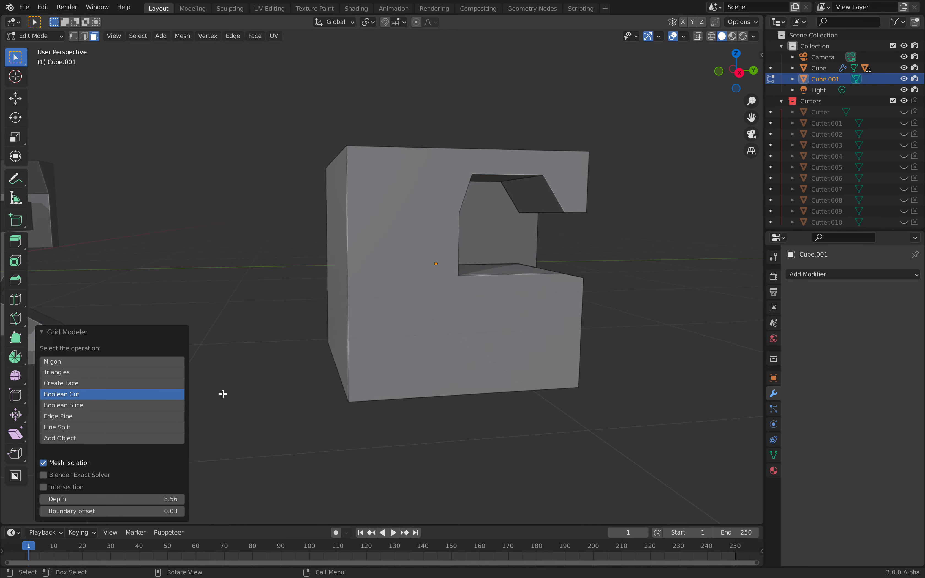
{"action": "middle_click_drag", "start_coordinate": [423, 347], "coordinate": [493, 338]}
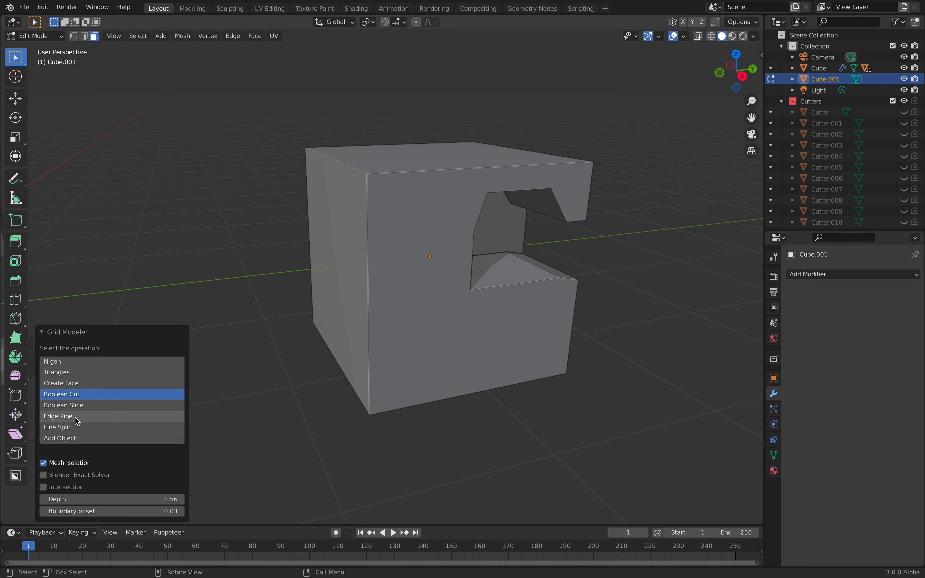
{"action": "middle_click_drag", "start_coordinate": [472, 318], "coordinate": [468, 318]}
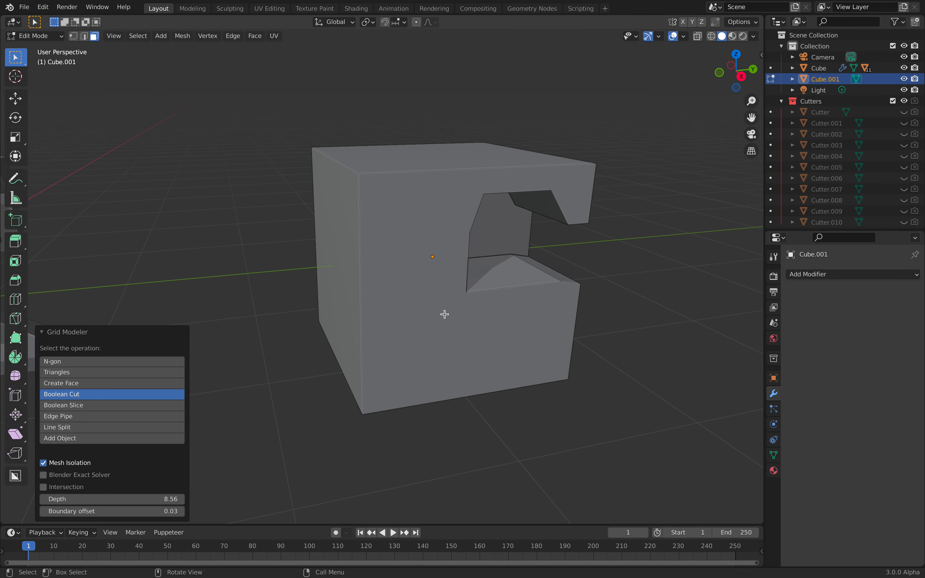
Step: Start Grid Modeler on the cube's top face and enlarge the grid plane beyond the face's edges
{"action": "middle_click_drag", "start_coordinate": [407, 333], "coordinate": [407, 204]}
{"action": "left_click", "coordinate": [396, 275]}
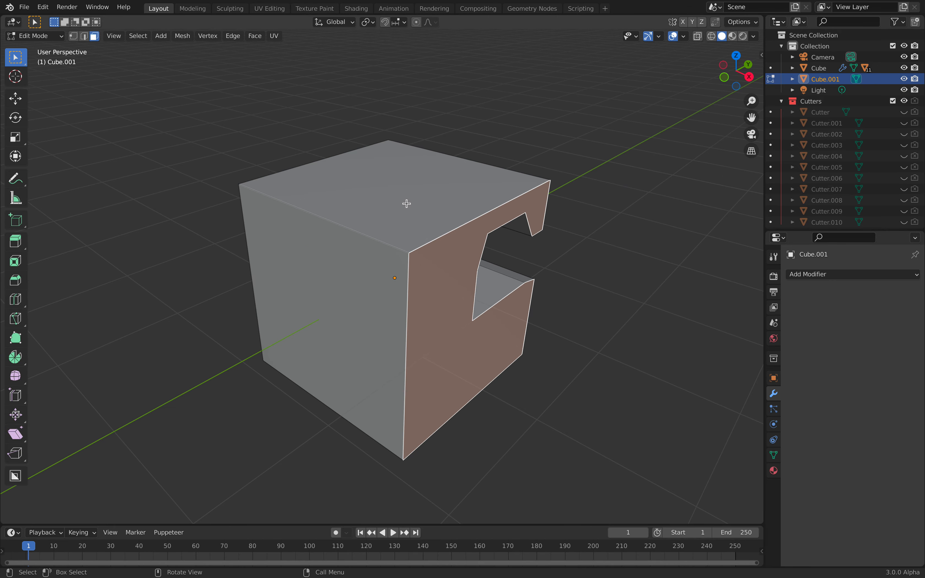
{"action": "left_click", "coordinate": [415, 194]}
{"action": "right_click", "coordinate": [416, 193]}
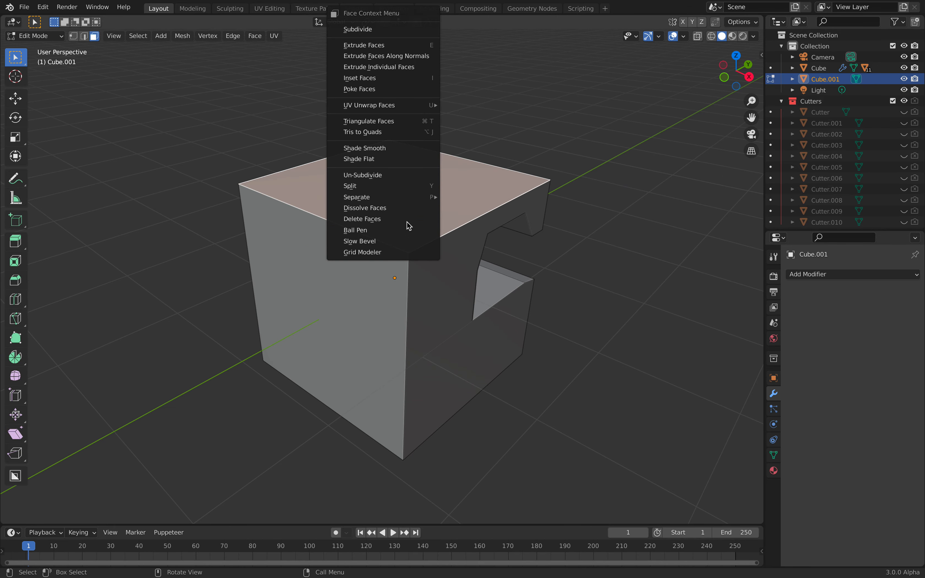
{"action": "left_click", "coordinate": [411, 253]}
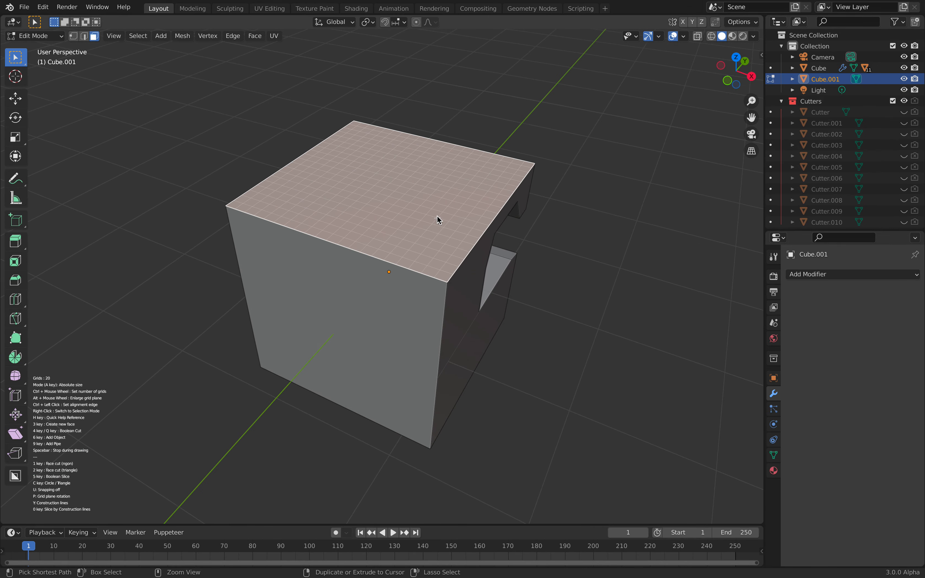
{"action": "scroll", "coordinate": [438, 218], "scroll_direction": "up", "scroll_amount": 8, "text": "ctrl"}
{"action": "scroll", "coordinate": [438, 217], "scroll_direction": "up", "scroll_amount": 6, "text": "alt"}
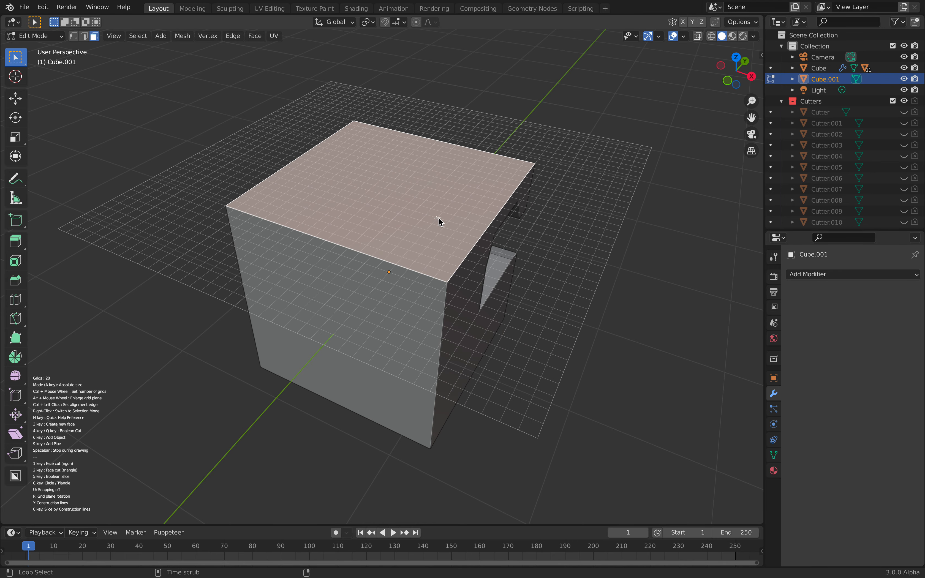
{"action": "middle_click_drag", "start_coordinate": [440, 219], "coordinate": [439, 253]}
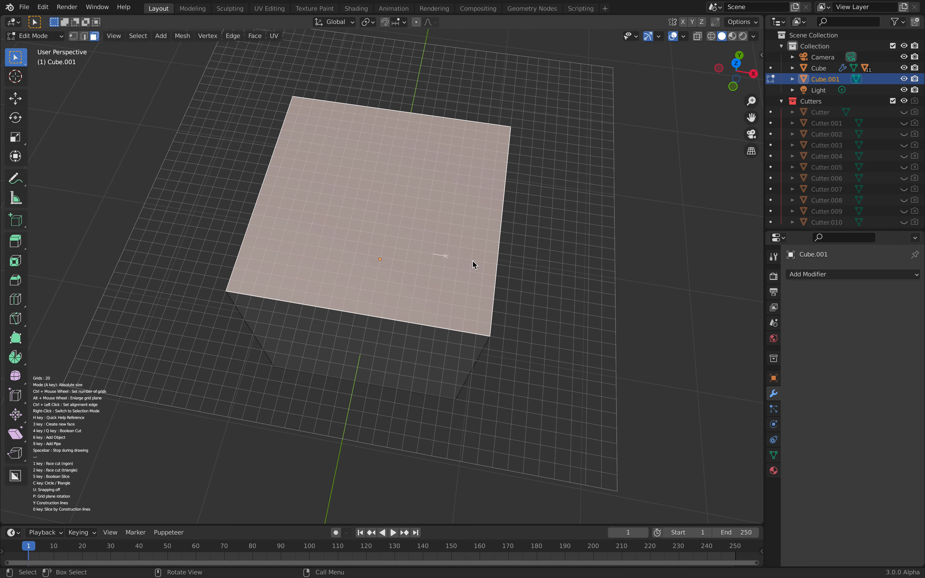
Step: Draw a closed polygon overhanging the top face's corner on the grid and apply it as a Boolean Cut with depth 3.64
{"action": "left_click", "coordinate": [524, 268]}
{"action": "left_click", "coordinate": [542, 385]}
{"action": "left_click", "coordinate": [440, 369]}
{"action": "left_click", "coordinate": [379, 330]}
{"action": "key", "text": "4"}
{"action": "middle_click_drag", "start_coordinate": [376, 239], "coordinate": [443, 213]}
{"action": "left_click_drag", "start_coordinate": [113, 499], "coordinate": [82, 499]}
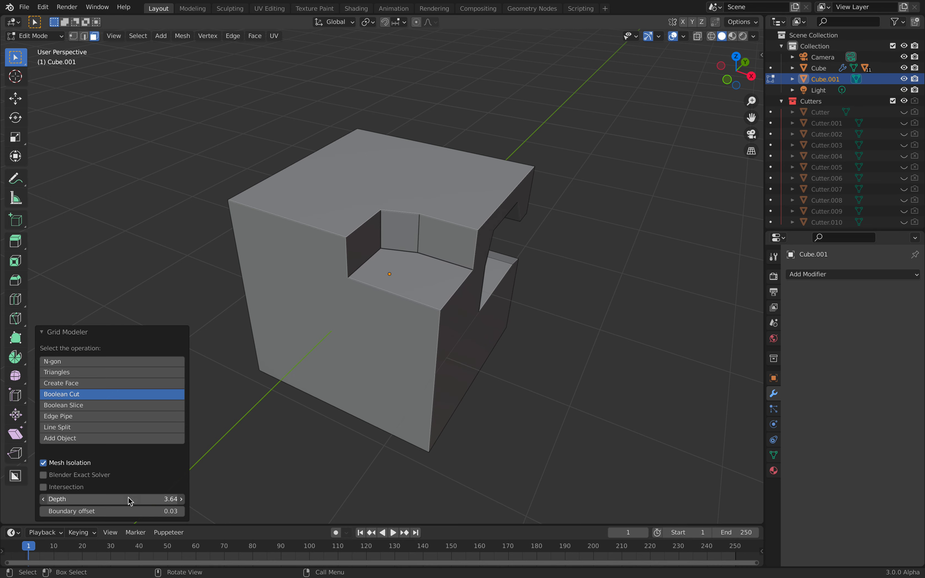
Step: Change the Grid Modeler operation to Create Face and extrude the new face upward by about 0.25 m
{"action": "left_click", "coordinate": [85, 383]}
{"action": "middle_click_drag", "start_coordinate": [251, 379], "coordinate": [519, 272]}
{"action": "key", "text": "e"}
{"action": "middle_click_drag", "start_coordinate": [529, 228], "coordinate": [409, 241]}
{"action": "left_click", "coordinate": [530, 201]}
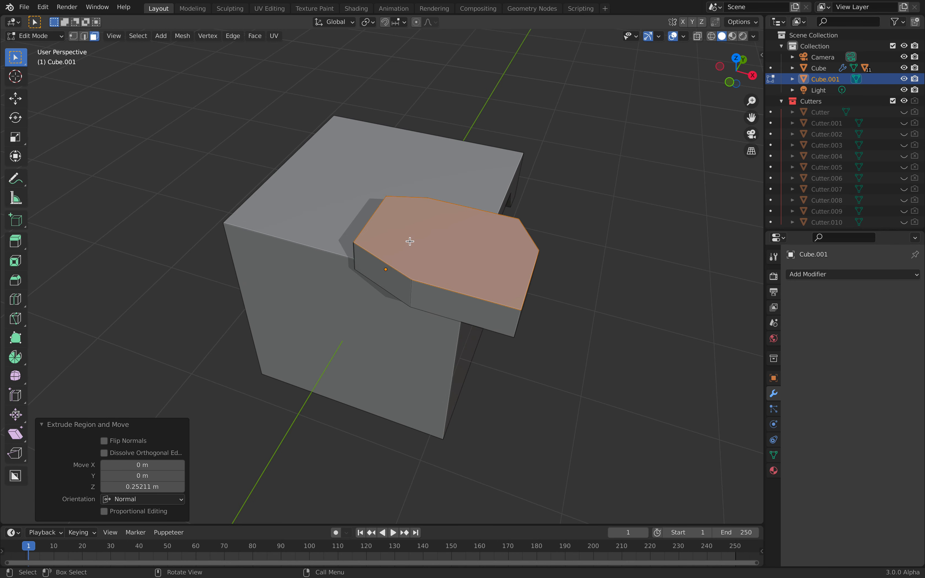
{"action": "middle_click_drag", "start_coordinate": [425, 226], "coordinate": [446, 204]}
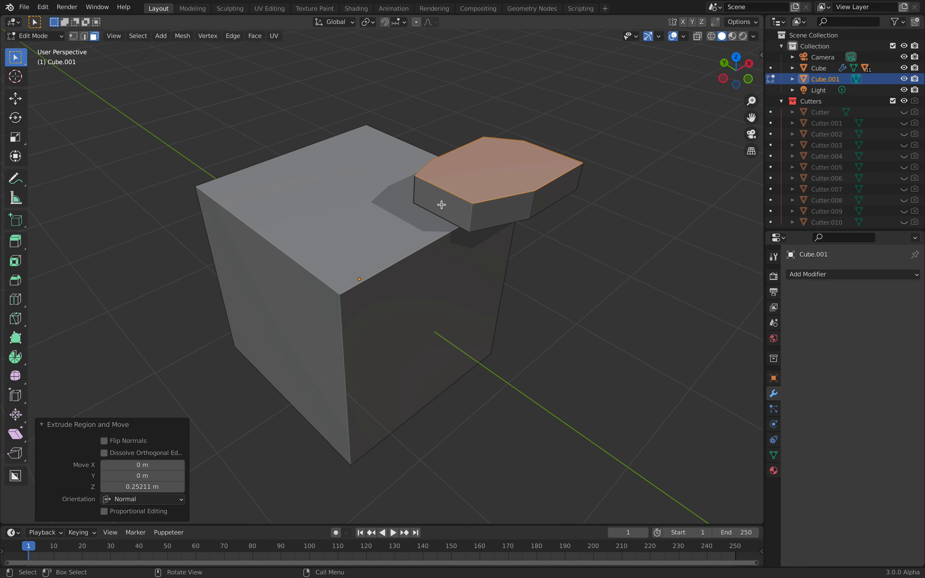
{"action": "middle_click_drag", "start_coordinate": [442, 204], "coordinate": [123, 158]}
Step: Return to Object Mode and delete both cubes, the camera and the light from the scene
{"action": "left_click", "coordinate": [35, 38]}
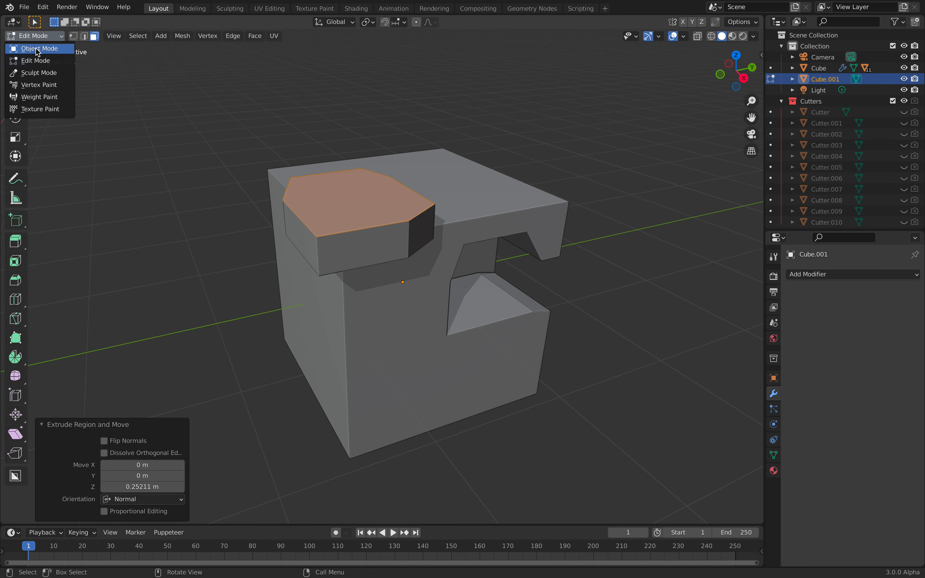
{"action": "left_click", "coordinate": [34, 45]}
{"action": "scroll", "coordinate": [351, 166], "scroll_direction": "down", "scroll_amount": 5}
{"action": "middle_click_drag", "start_coordinate": [366, 178], "coordinate": [301, 227]}
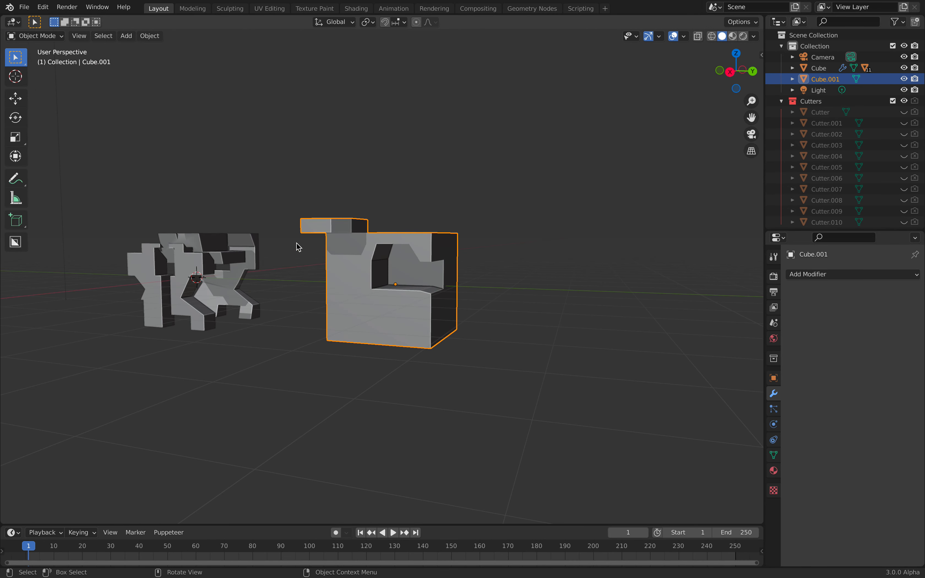
{"action": "middle_click_drag", "start_coordinate": [284, 306], "coordinate": [405, 205]}
{"action": "scroll", "coordinate": [381, 284], "scroll_direction": "up", "scroll_amount": 3}
{"action": "key", "text": "a"}
{"action": "key", "text": "Delete"}
Step: Add a Grease Pencil monkey and align the viewport to the Back Orthographic view
{"action": "key", "text": "shift+a"}
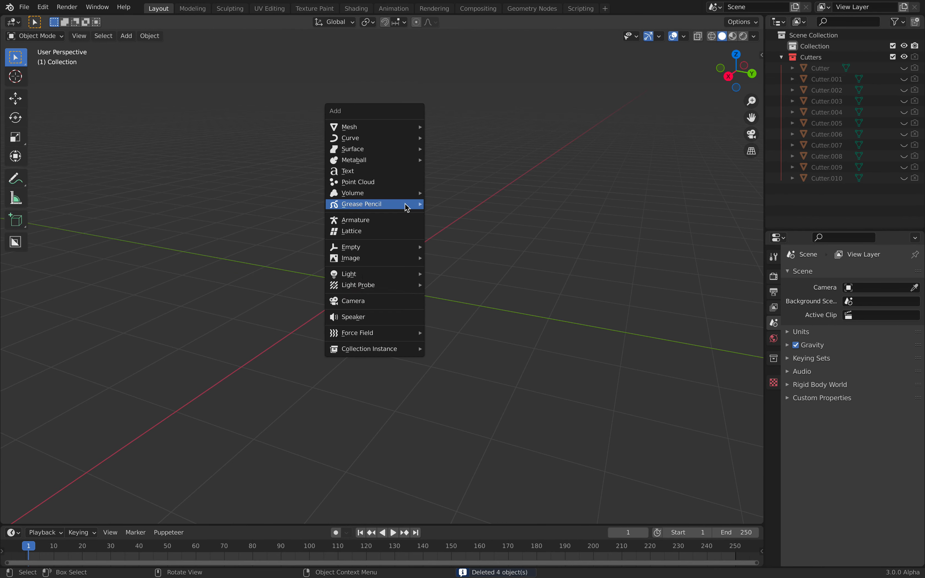
{"action": "mouse_move", "coordinate": [405, 205]}
{"action": "left_click", "coordinate": [470, 229]}
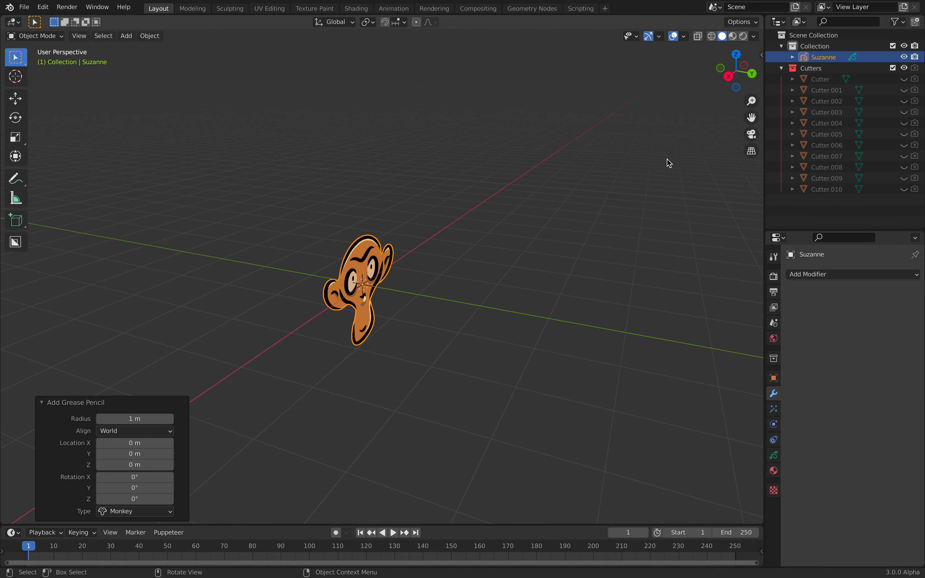
{"action": "left_click", "coordinate": [752, 73]}
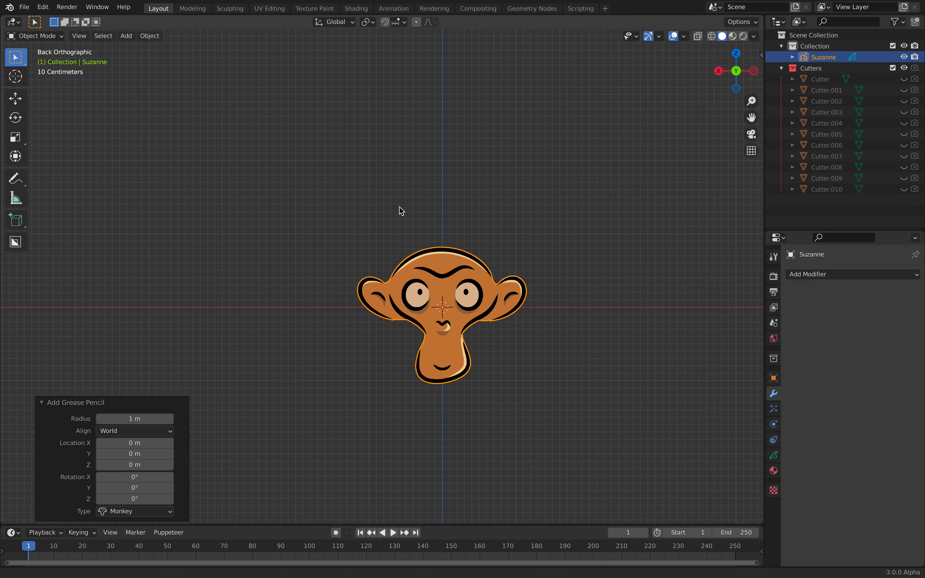
Step: Delete the Grease Pencil monkey from the scene
{"action": "middle_click_drag", "start_coordinate": [400, 207], "coordinate": [376, 181], "text": "shift"}
{"action": "key", "text": "x"}
{"action": "left_click", "coordinate": [458, 238]}
{"action": "middle_click_drag", "start_coordinate": [458, 240], "coordinate": [397, 213], "text": "shift"}
{"action": "scroll", "coordinate": [397, 213], "scroll_direction": "up", "scroll_amount": 1}
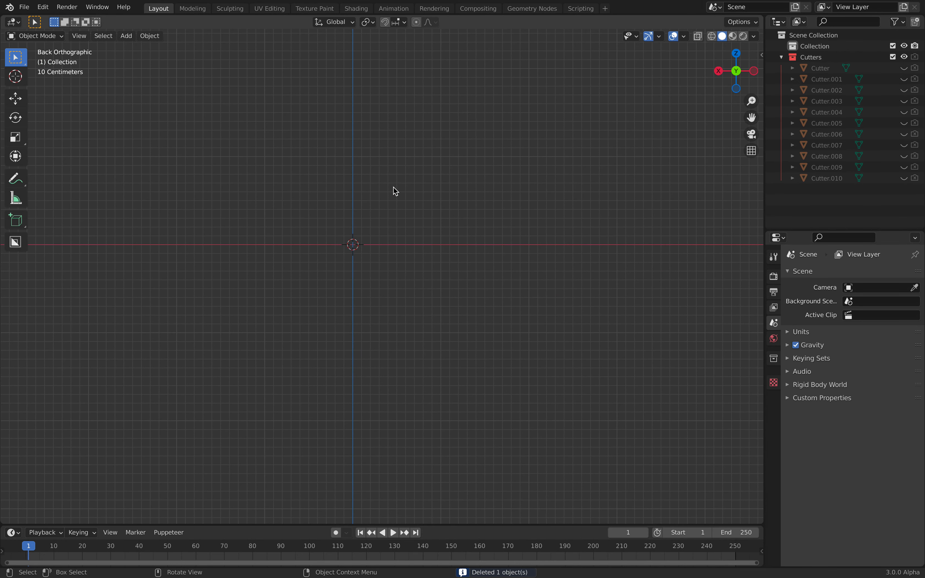
Step: Save the scene to the Desktop as zen_001.blend
{"action": "left_click", "coordinate": [24, 7]}
{"action": "left_click", "coordinate": [43, 91]}
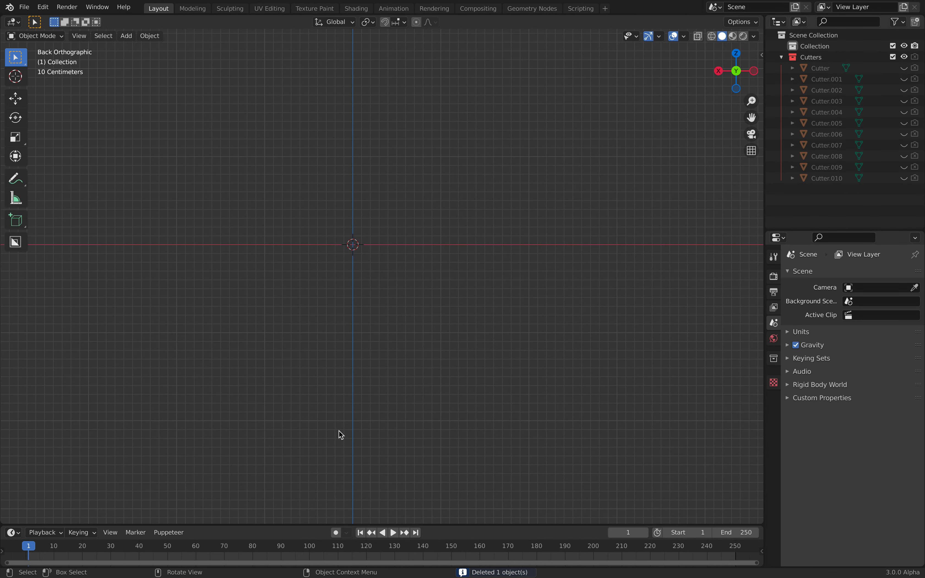
{"action": "left_click", "coordinate": [358, 532]}
{"action": "type", "text": "zen_001"}
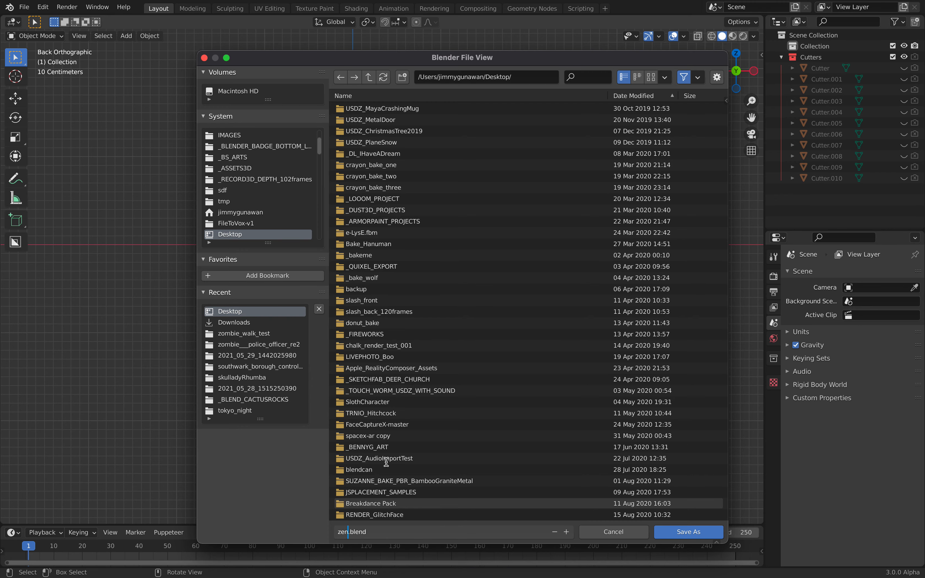
{"action": "key", "text": "Return"}
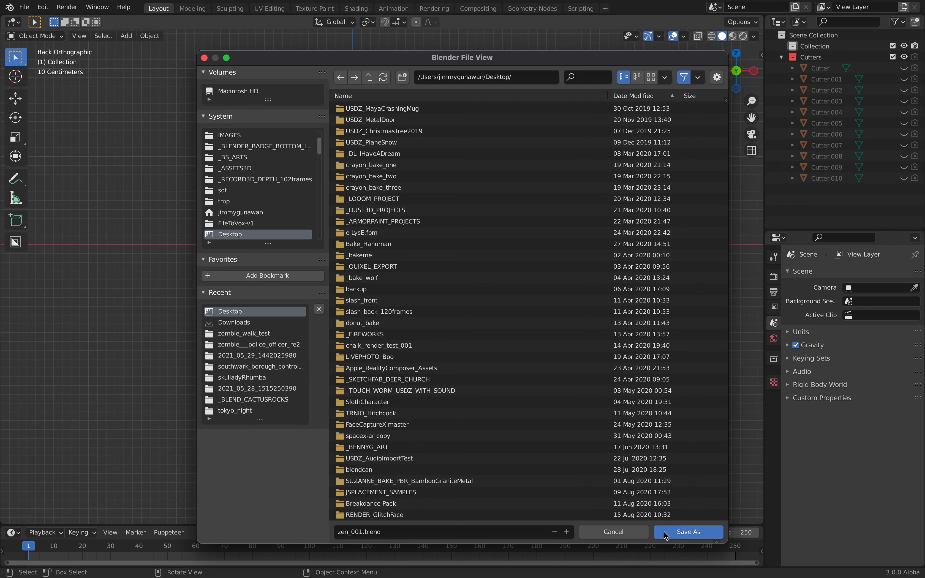
{"action": "left_click", "coordinate": [688, 532]}
Step: Add a blank Grease Pencil object at the world origin
{"action": "key", "text": "shift+a"}
{"action": "mouse_move", "coordinate": [321, 202]}
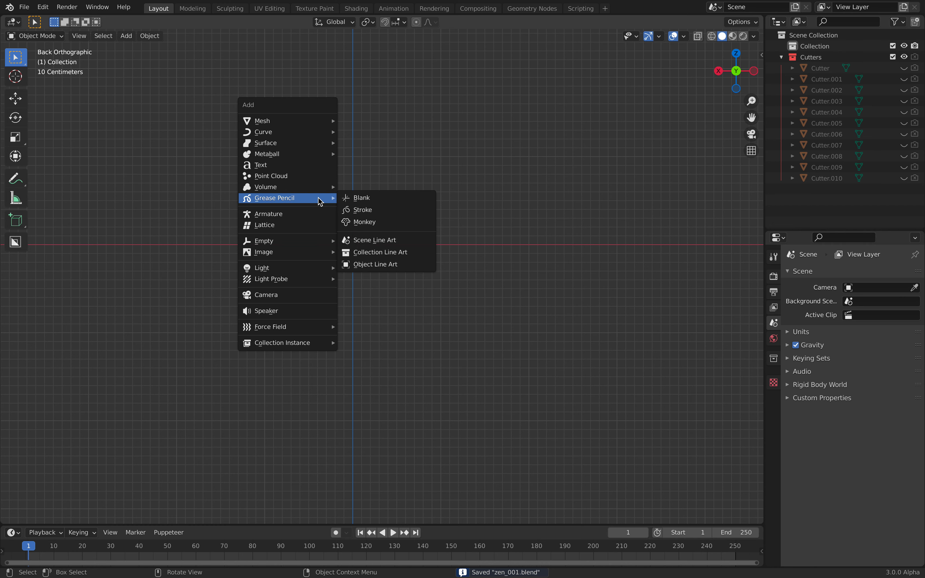
{"action": "left_click", "coordinate": [357, 197]}
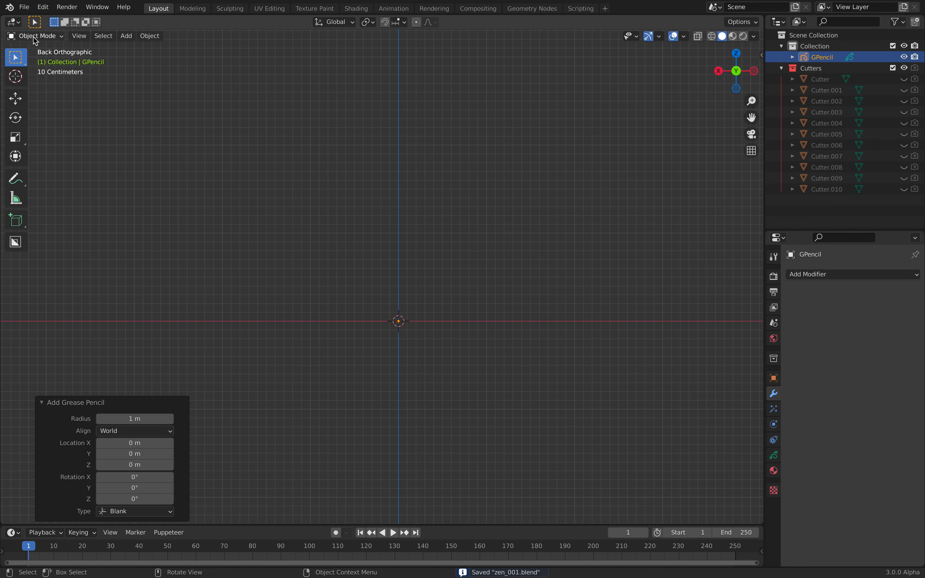
Step: Delete the Cutters collection together with its leftover cutter objects
{"action": "left_click", "coordinate": [812, 69]}
{"action": "right_click", "coordinate": [813, 68]}
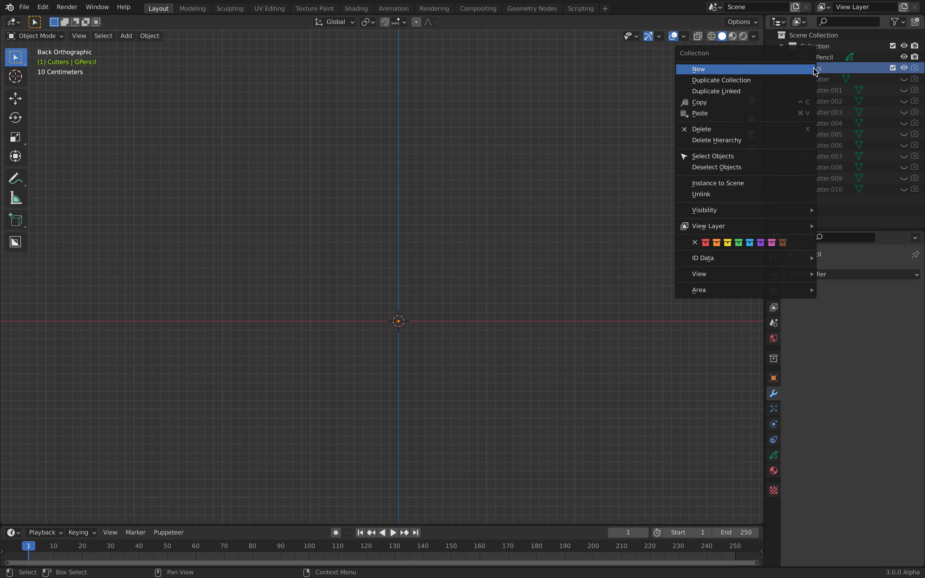
{"action": "left_click", "coordinate": [790, 130]}
Step: Select the blank Grease Pencil object and enter Draw Mode
{"action": "left_click", "coordinate": [826, 58]}
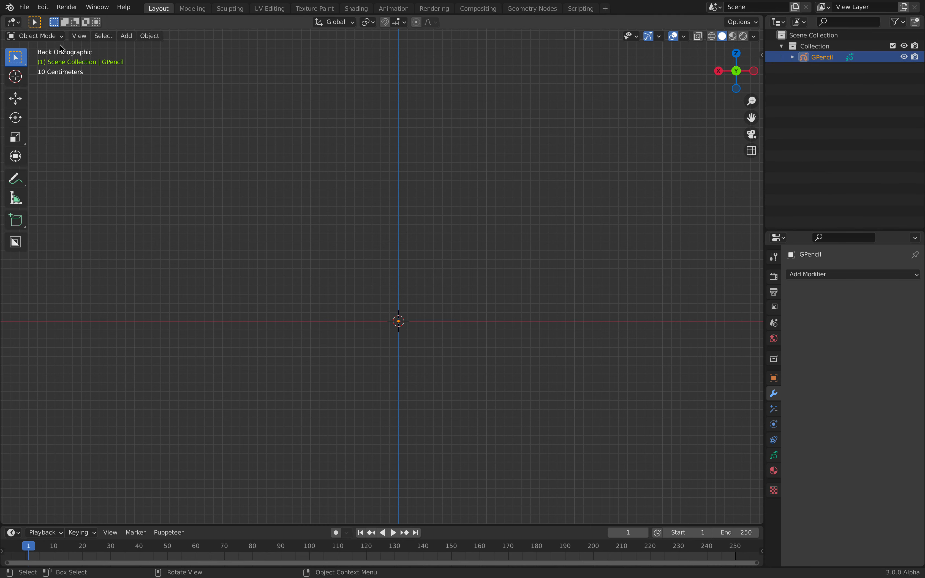
{"action": "left_click", "coordinate": [14, 22]}
{"action": "left_click", "coordinate": [35, 35]}
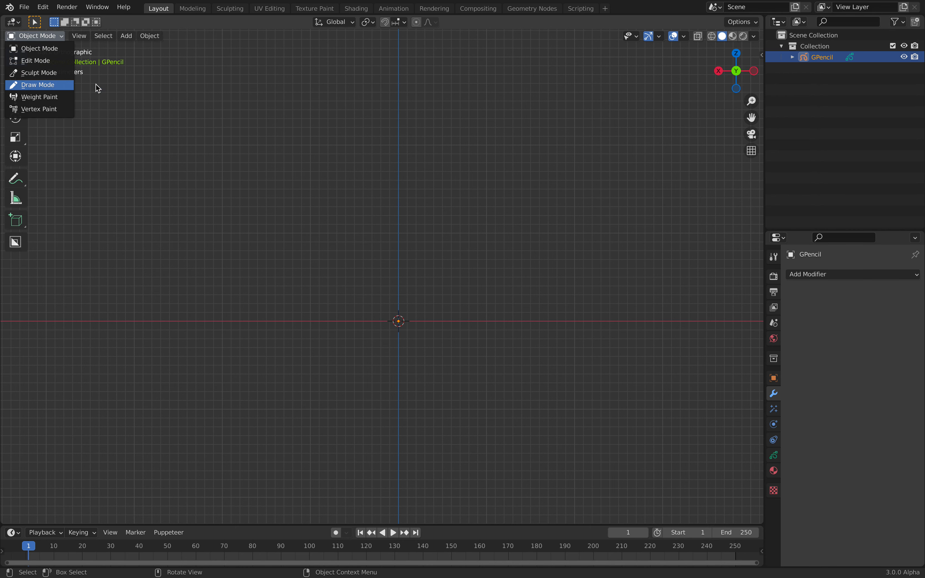
{"action": "left_click", "coordinate": [58, 85]}
Step: Set the Pencil brush's radius to 80 px and its strength to 1.000
{"action": "left_click", "coordinate": [349, 23]}
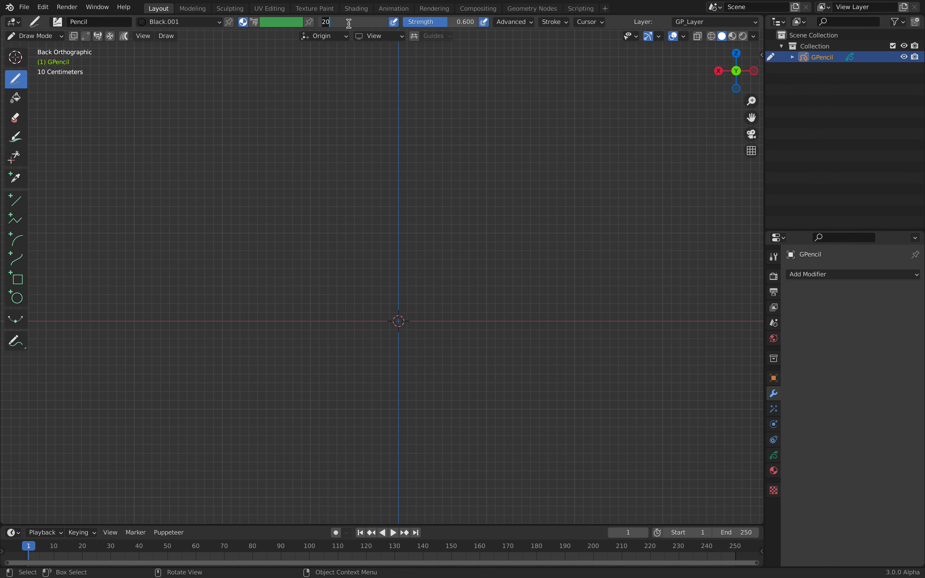
{"action": "type", "text": "80"}
{"action": "key", "text": "Return"}
{"action": "left_click_drag", "start_coordinate": [434, 26], "coordinate": [472, 28]}
Step: Draw the letters ZEN freehand, with a cross stroke on the Z's diagonal and a short side branch on the N
{"action": "middle_click_drag", "start_coordinate": [330, 187], "coordinate": [328, 234], "text": "shift"}
{"action": "mouse_move", "coordinate": [230, 225]}
{"action": "left_mouse_down"}
{"action": "mouse_move", "coordinate": [318, 226]}
{"action": "mouse_move", "coordinate": [313, 250]}
{"action": "mouse_move", "coordinate": [226, 334]}
{"action": "mouse_move", "coordinate": [331, 342]}
{"action": "left_mouse_up"}
{"action": "left_click_drag", "start_coordinate": [271, 275], "coordinate": [293, 297]}
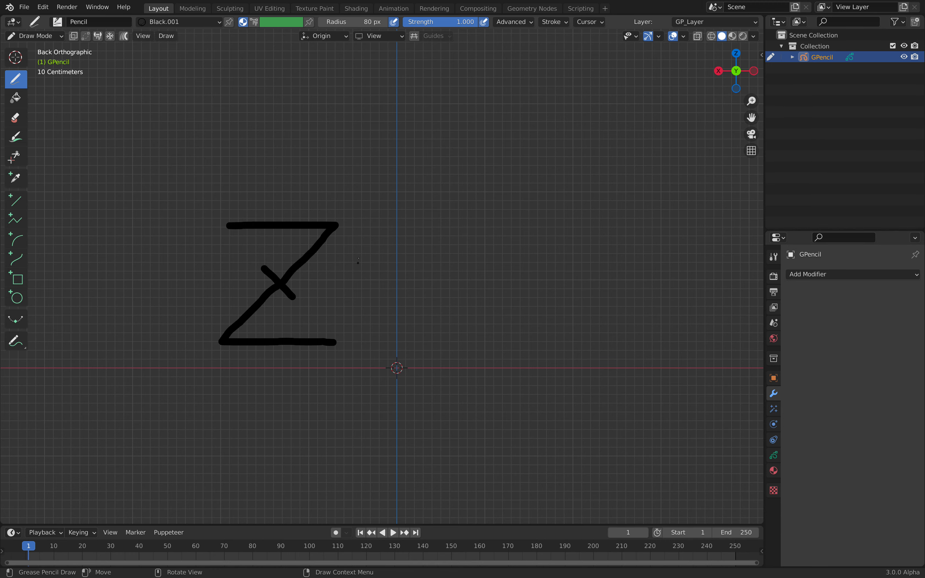
{"action": "mouse_move", "coordinate": [360, 232]}
{"action": "left_mouse_down"}
{"action": "mouse_move", "coordinate": [367, 333]}
{"action": "mouse_move", "coordinate": [446, 341]}
{"action": "left_mouse_up"}
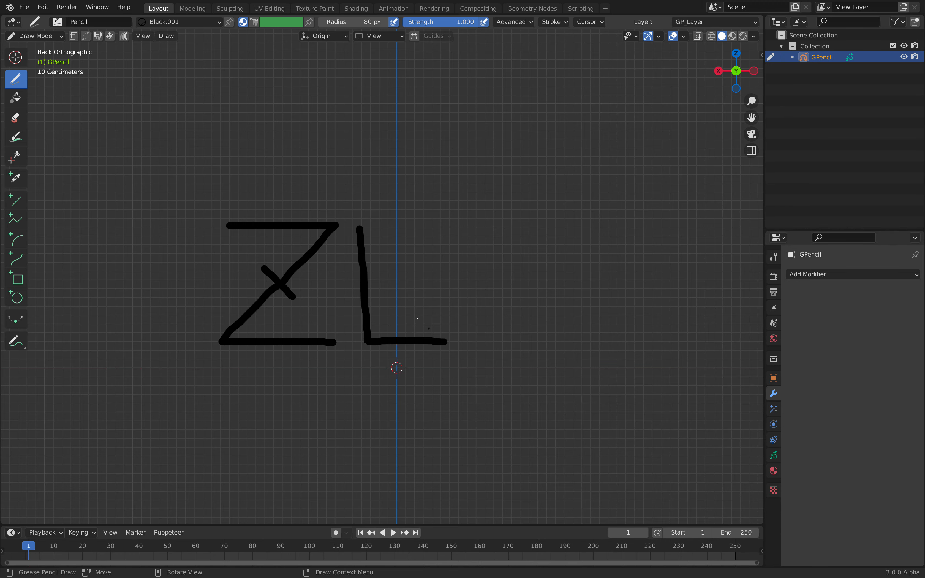
{"action": "left_click_drag", "start_coordinate": [365, 285], "coordinate": [445, 284]}
{"action": "left_click_drag", "start_coordinate": [359, 230], "coordinate": [437, 226]}
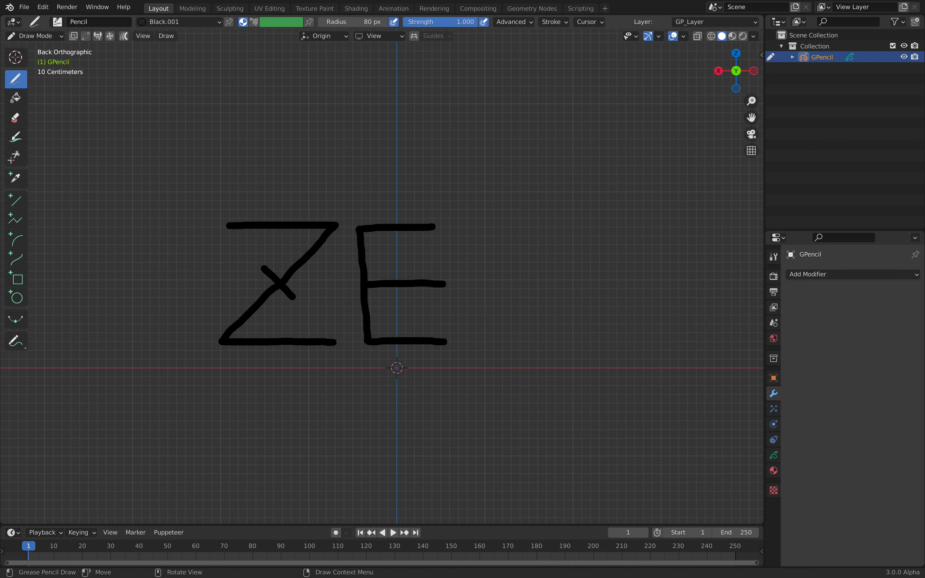
{"action": "mouse_move", "coordinate": [473, 341]}
{"action": "left_mouse_down"}
{"action": "mouse_move", "coordinate": [465, 235]}
{"action": "mouse_move", "coordinate": [549, 345]}
{"action": "mouse_move", "coordinate": [541, 202]}
{"action": "left_mouse_up"}
{"action": "left_click_drag", "start_coordinate": [548, 248], "coordinate": [581, 249]}
Step: Add short stems above and below the Z and E, and link the three letters through their middles with horizontal strokes
{"action": "left_click_drag", "start_coordinate": [275, 227], "coordinate": [275, 187]}
{"action": "left_click_drag", "start_coordinate": [278, 342], "coordinate": [279, 368]}
{"action": "left_click_drag", "start_coordinate": [399, 227], "coordinate": [398, 193]}
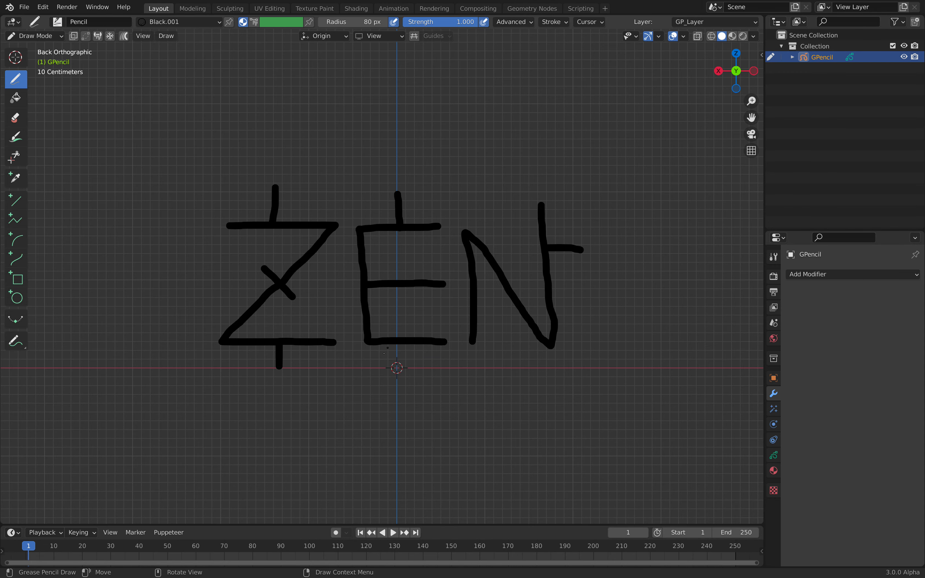
{"action": "left_click_drag", "start_coordinate": [405, 344], "coordinate": [405, 368]}
{"action": "left_click_drag", "start_coordinate": [468, 283], "coordinate": [450, 283]}
{"action": "left_click_drag", "start_coordinate": [334, 225], "coordinate": [359, 230]}
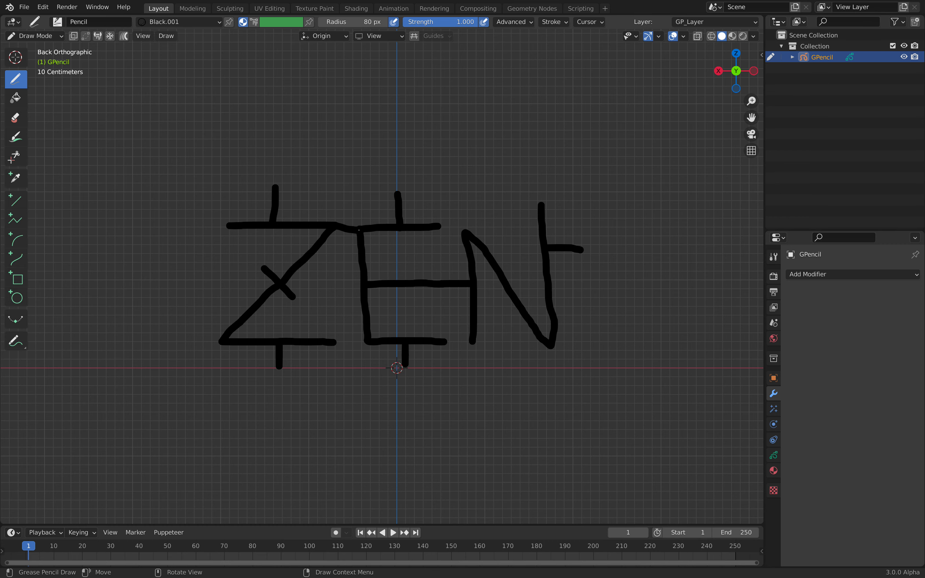
{"action": "key", "text": "ctrl+z"}
{"action": "left_click_drag", "start_coordinate": [361, 286], "coordinate": [285, 287]}
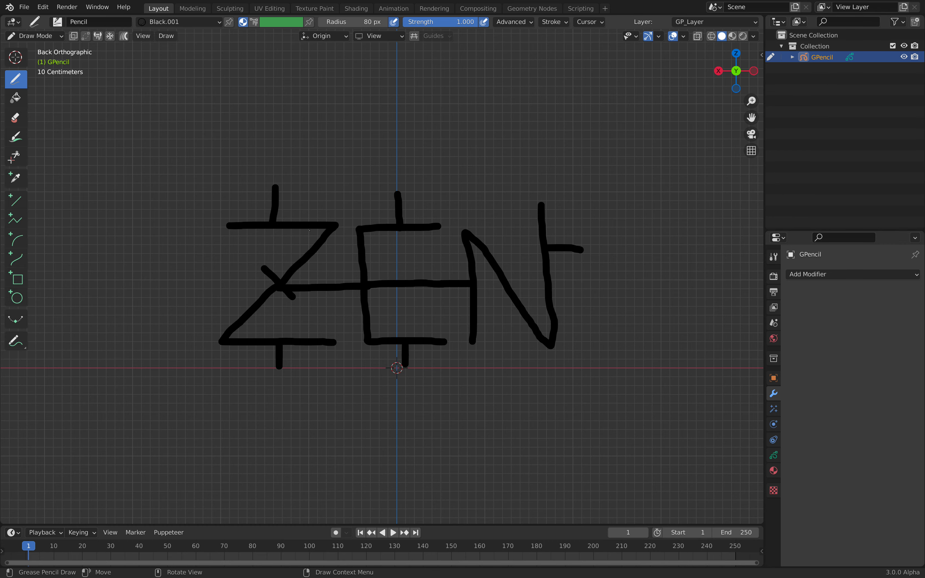
Step: Return to Object Mode and add a 2 m mesh cube at the world origin
{"action": "left_click", "coordinate": [25, 36]}
{"action": "left_click", "coordinate": [23, 47]}
{"action": "key", "text": "shift+a"}
{"action": "mouse_move", "coordinate": [380, 162]}
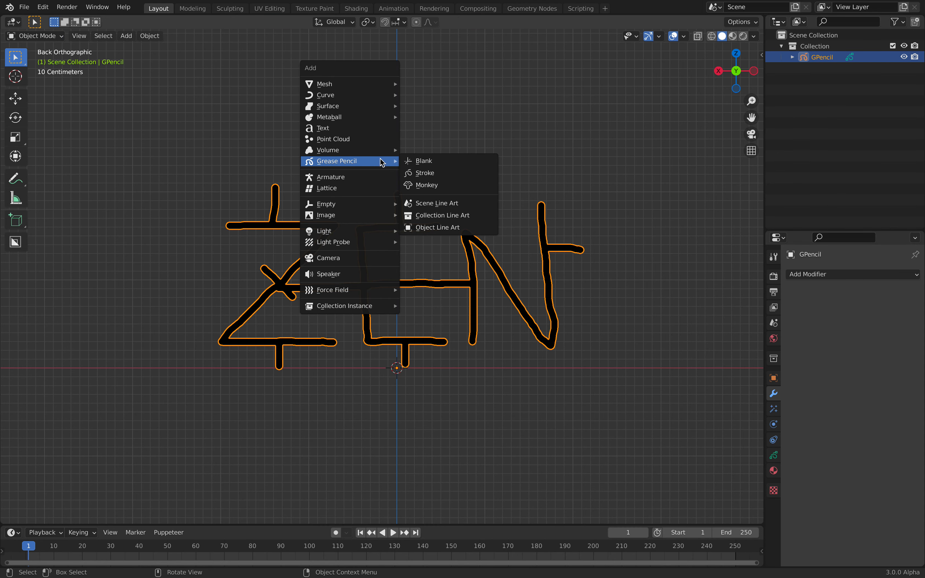
{"action": "mouse_move", "coordinate": [363, 85]}
{"action": "left_click", "coordinate": [426, 95]}
{"action": "middle_click_drag", "start_coordinate": [421, 198], "coordinate": [478, 281]}
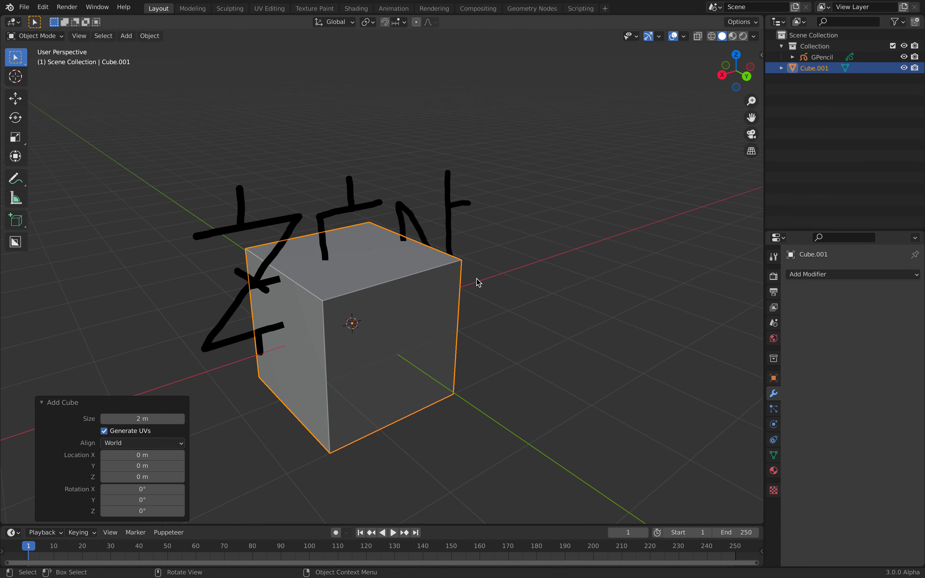
Step: Move the cube 1.0384 m up along the Z axis
{"action": "scroll", "coordinate": [479, 281], "scroll_direction": "down", "scroll_amount": 2}
{"action": "middle_click_drag", "start_coordinate": [594, 169], "coordinate": [427, 255]}
{"action": "key", "text": "g"}
{"action": "key", "text": "z"}
{"action": "left_click", "coordinate": [474, 225]}
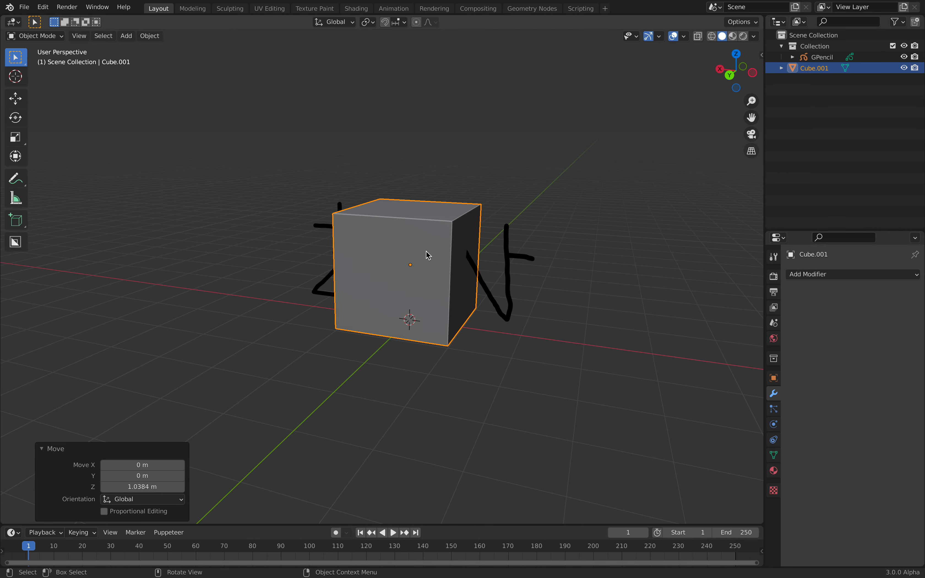
Step: In Edit Mode, move the cube's two opposite end faces outward along X so the block spans the lettering's width
{"action": "key", "text": "Tab"}
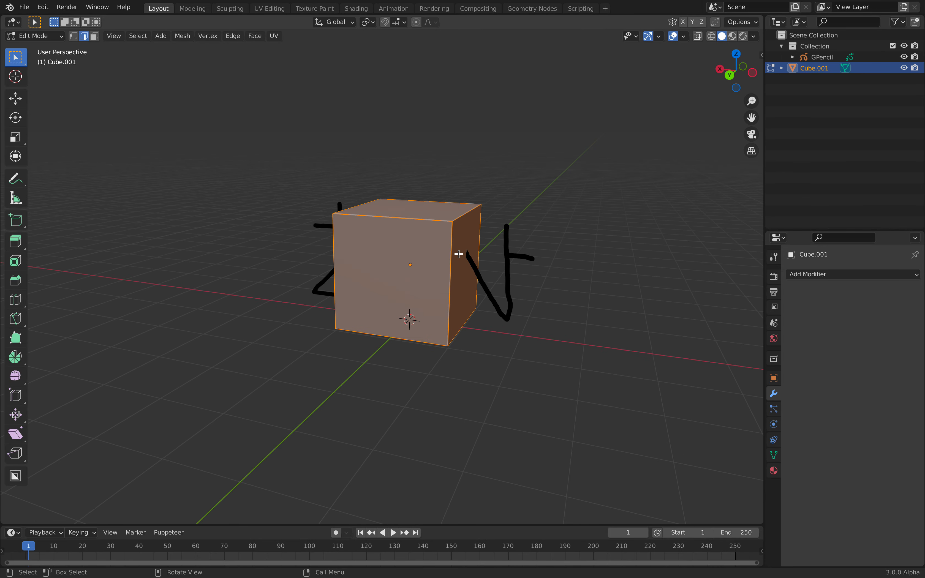
{"action": "left_click", "coordinate": [458, 255]}
{"action": "key", "text": "g"}
{"action": "key", "text": "x"}
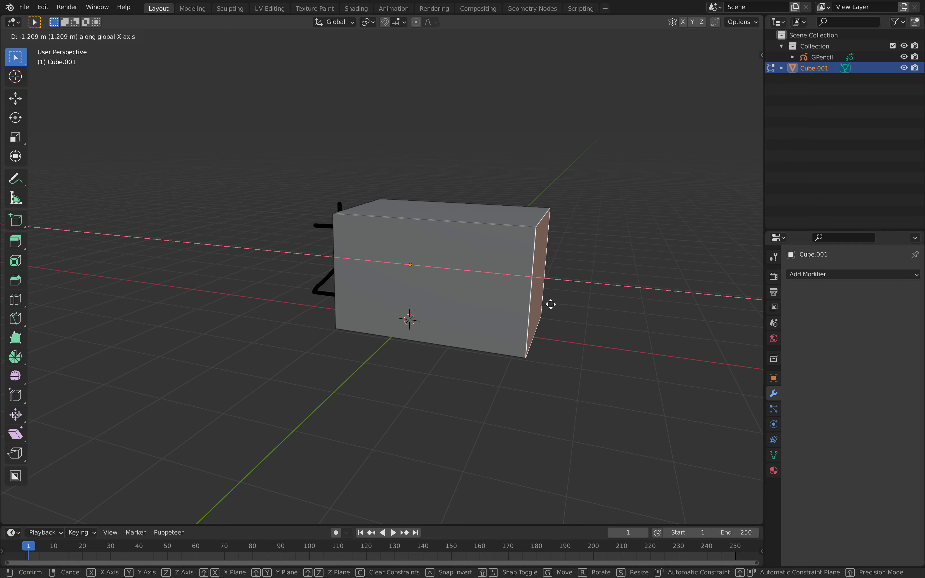
{"action": "left_click", "coordinate": [564, 306]}
{"action": "middle_click_drag", "start_coordinate": [564, 306], "coordinate": [377, 281]}
{"action": "left_click", "coordinate": [328, 260]}
{"action": "key", "text": "g"}
{"action": "key", "text": "x"}
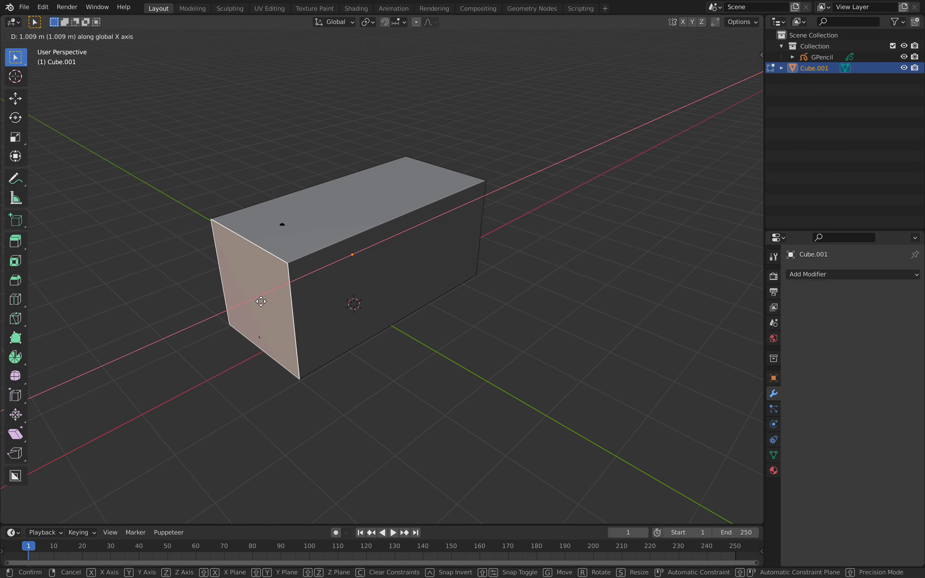
{"action": "left_click", "coordinate": [254, 303]}
{"action": "key", "text": "Tab"}
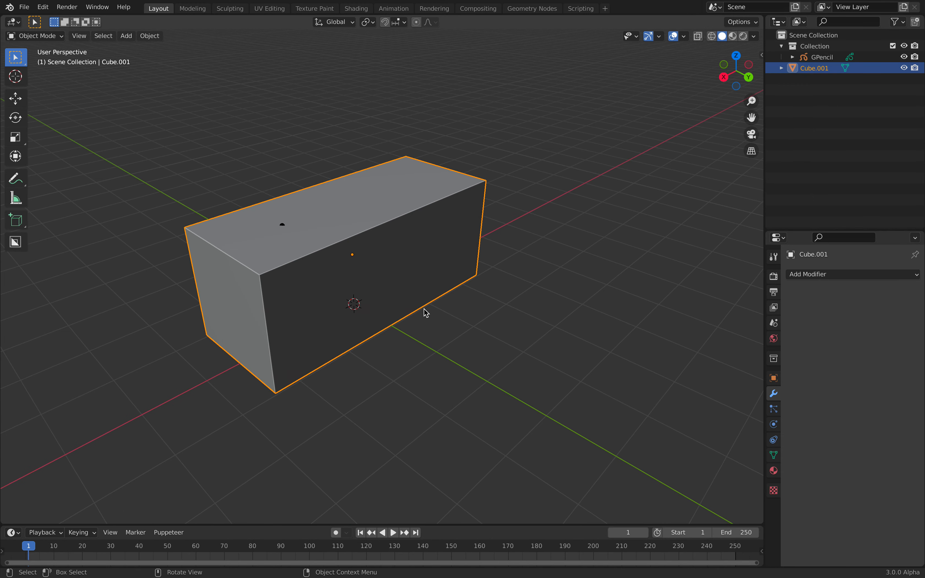
Step: Move the block -1.2651 m along the Y axis so it sits behind the ZEN lettering
{"action": "middle_click_drag", "start_coordinate": [426, 313], "coordinate": [479, 295]}
{"action": "key", "text": "g"}
{"action": "key", "text": "y"}
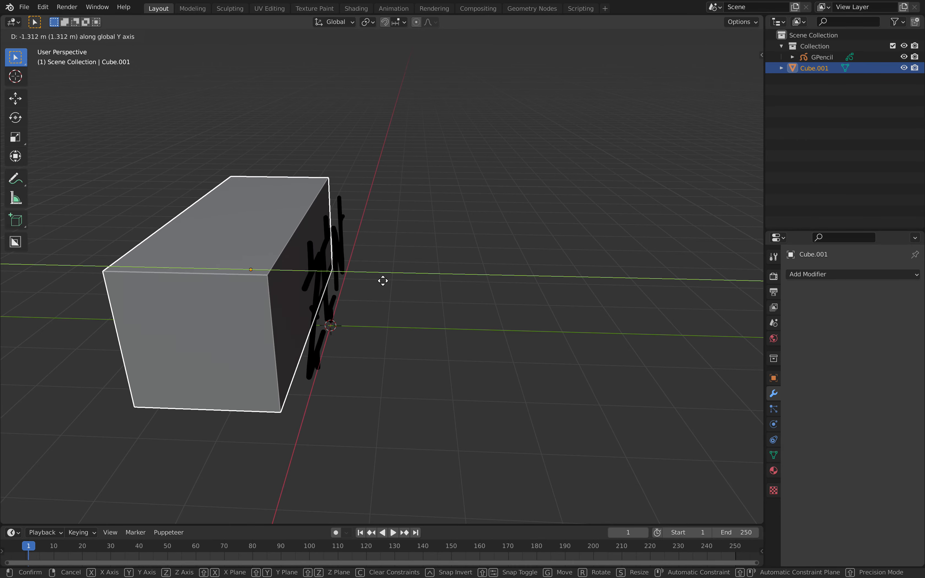
{"action": "left_click", "coordinate": [383, 281]}
{"action": "middle_click_drag", "start_coordinate": [385, 282], "coordinate": [369, 260]}
{"action": "middle_click_drag", "start_coordinate": [453, 277], "coordinate": [417, 276]}
Step: Save the file and activate the BoxCutter tool with the block in the Back Orthographic view
{"action": "left_click", "coordinate": [739, 73]}
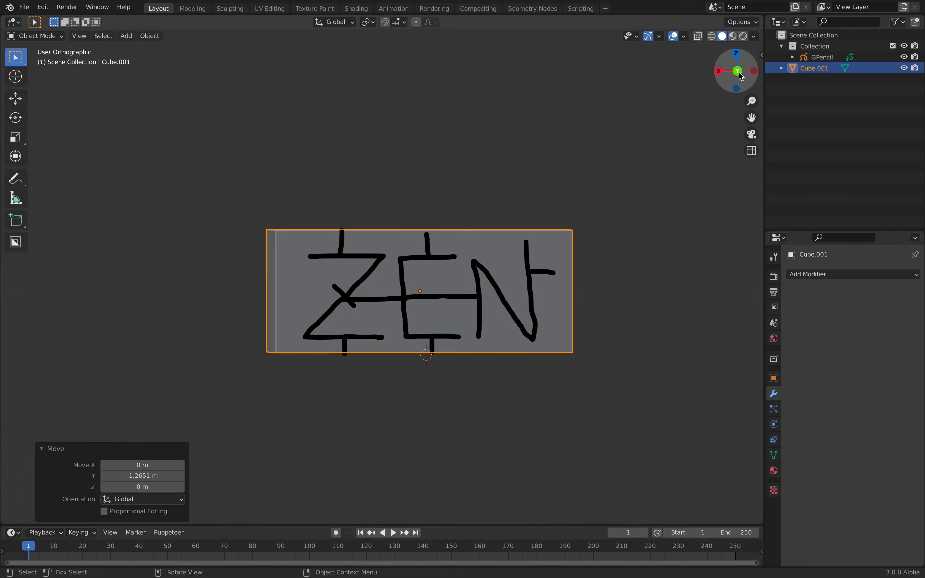
{"action": "scroll", "coordinate": [502, 209], "scroll_direction": "up", "scroll_amount": 3}
{"action": "key", "text": "ctrl+s"}
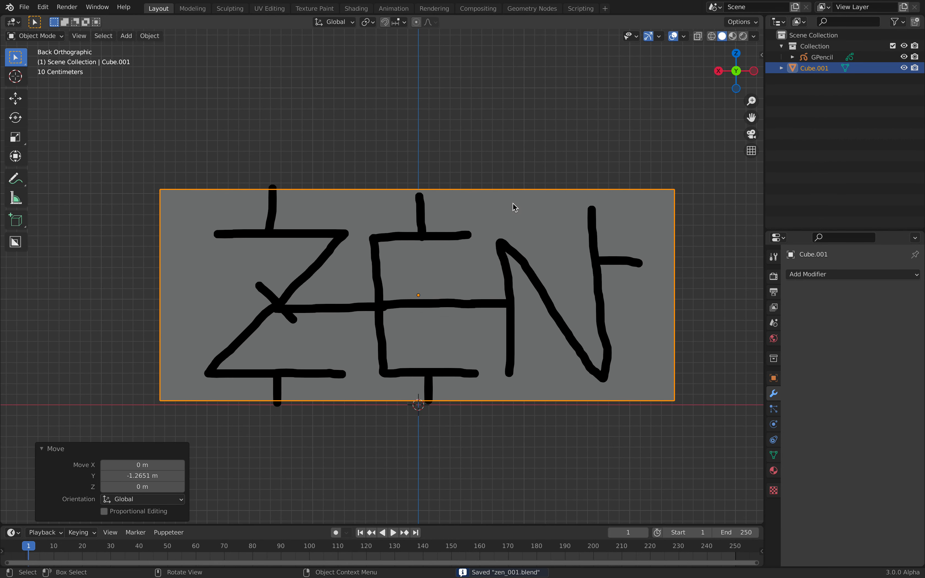
{"action": "left_click", "coordinate": [18, 244]}
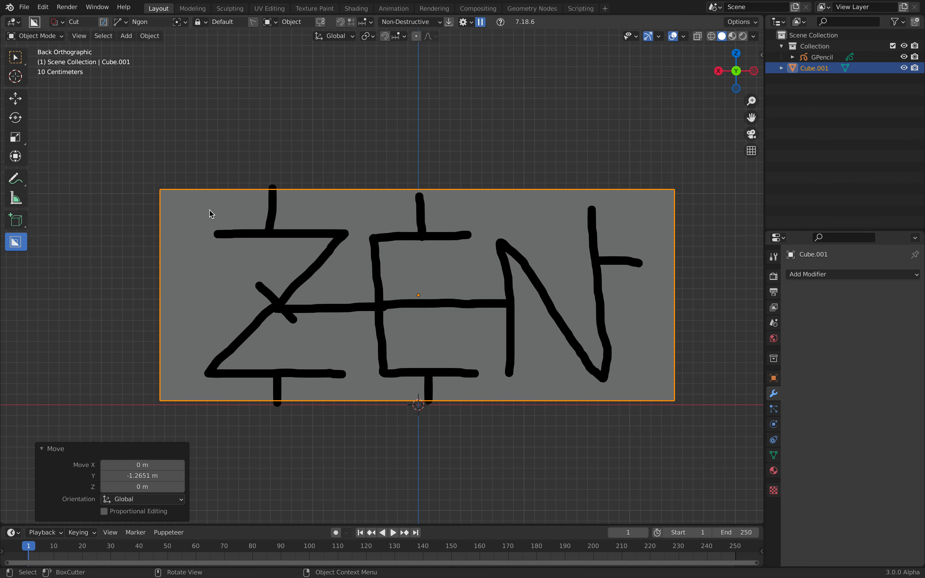
Step: Start an N-gon BoxCutter cut over the block's outer corner above the start of the Z's upper bar
{"action": "left_click", "coordinate": [249, 174]}
{"action": "left_click_drag", "start_coordinate": [249, 173], "coordinate": [225, 213]}
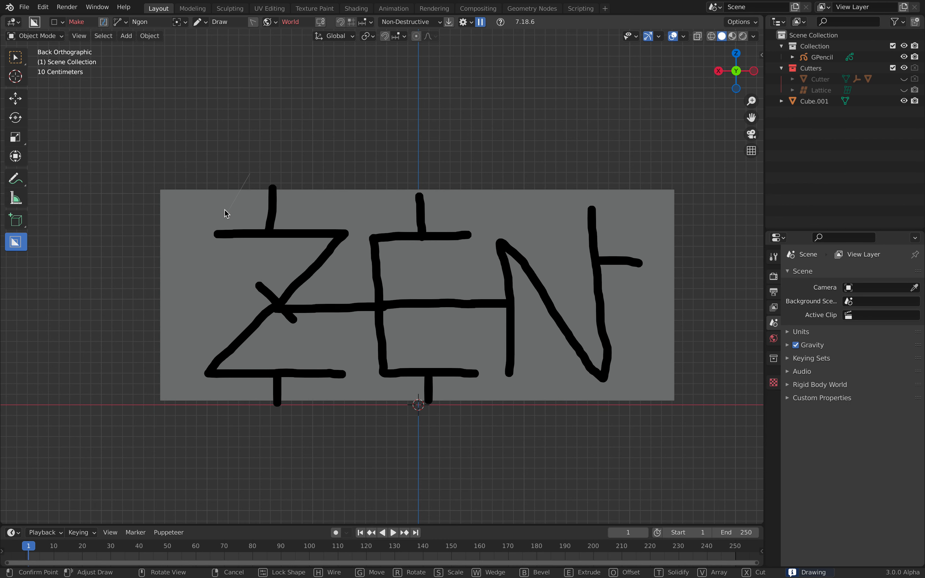
{"action": "left_click", "coordinate": [224, 213]}
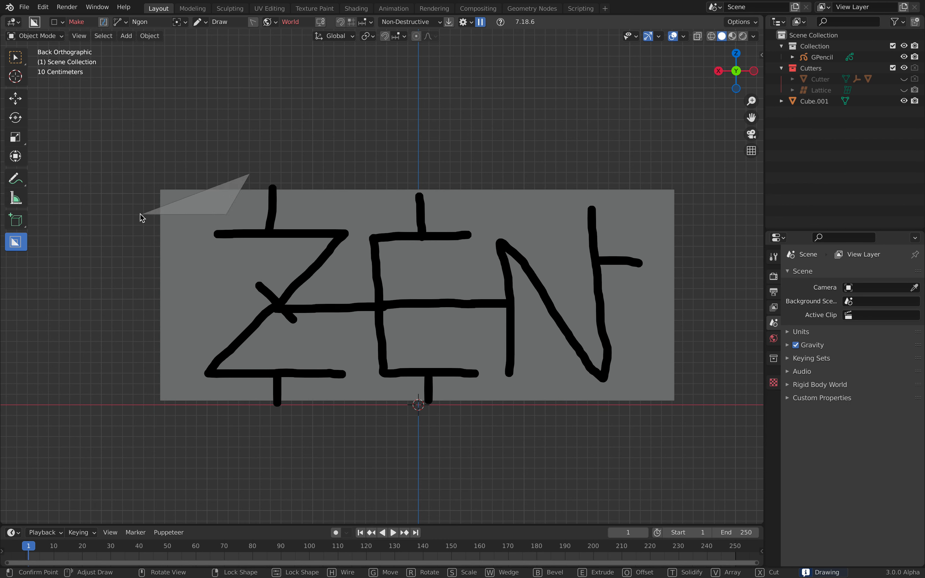
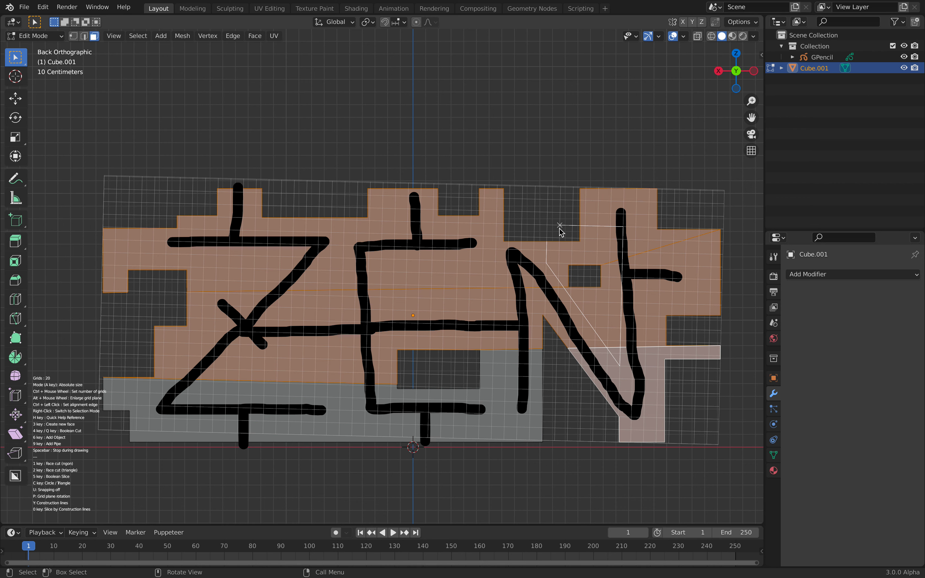
Step: Try to cut an angular opening between the N's diagonal and right stem with a Grid Modeler Boolean Cut at depth 31.78
{"action": "left_click", "coordinate": [547, 238]}
{"action": "left_click", "coordinate": [547, 262]}
{"action": "key", "text": "q"}
{"action": "left_click_drag", "start_coordinate": [169, 499], "coordinate": [190, 499]}
{"action": "middle_click_drag", "start_coordinate": [474, 323], "coordinate": [490, 347]}
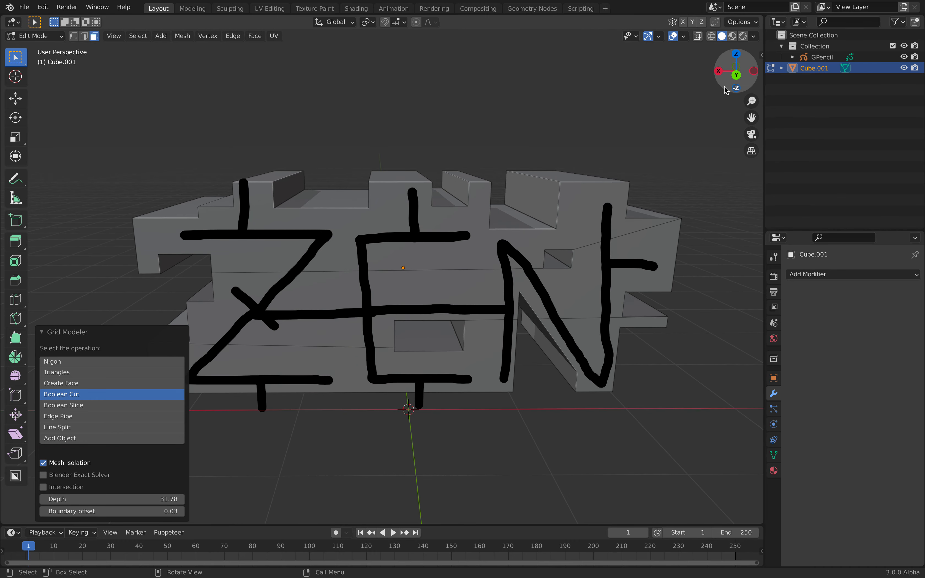
Step: In the Back Orthographic view, cut a rectangular opening between the E's upper and middle bars with Grid Modeler across the two front faces
{"action": "left_click", "coordinate": [736, 74]}
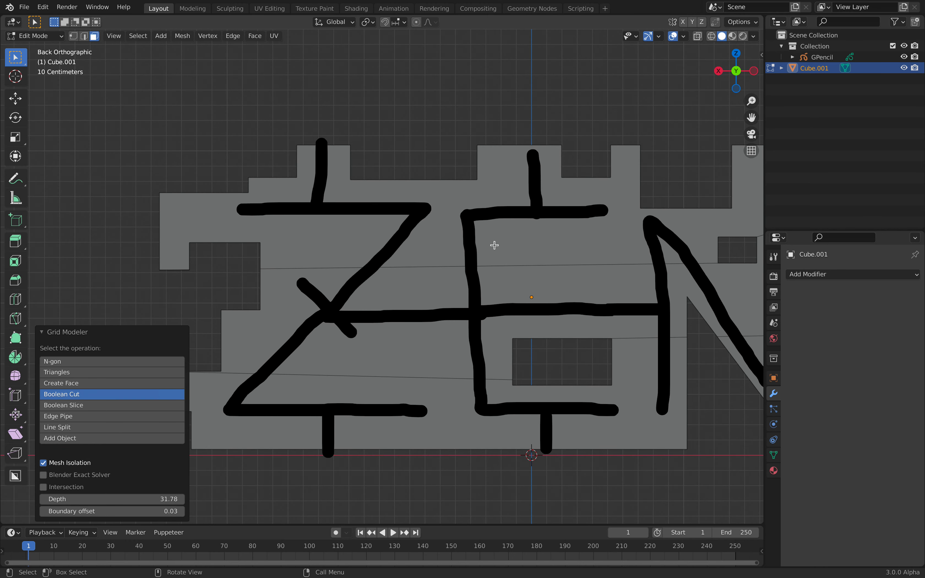
{"action": "key", "text": "Return"}
{"action": "left_click", "coordinate": [510, 277], "text": "shift"}
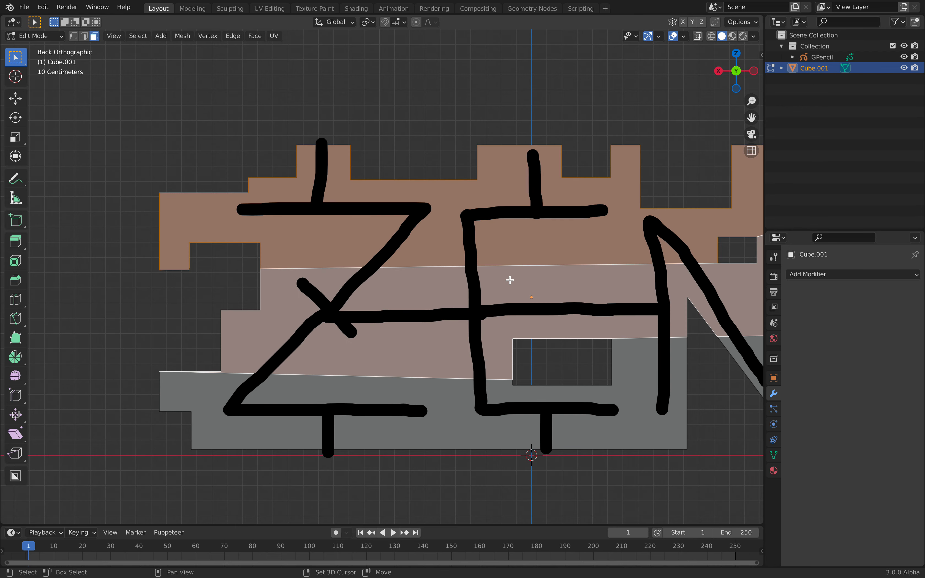
{"action": "right_click", "coordinate": [506, 254]}
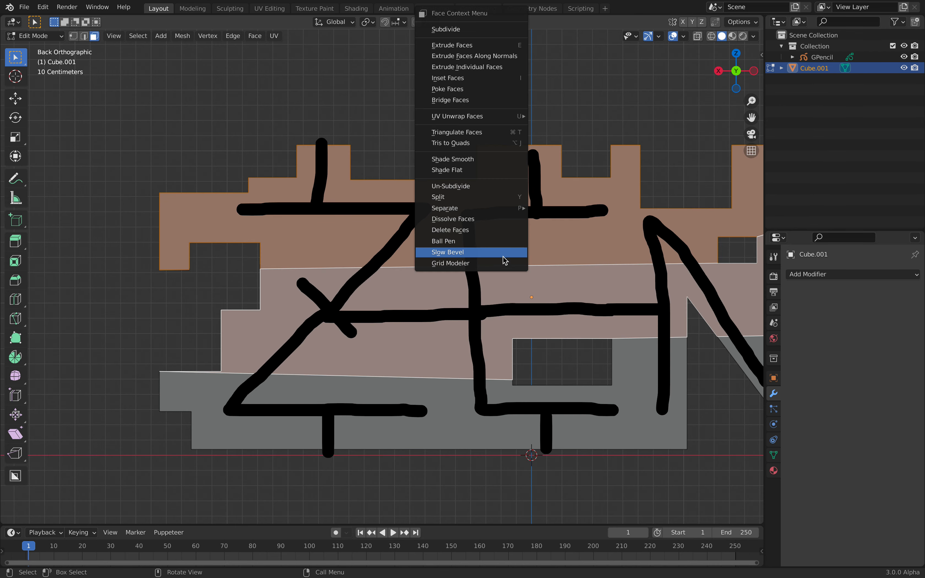
{"action": "left_click", "coordinate": [505, 254]}
{"action": "left_click", "coordinate": [493, 229]}
{"action": "left_click", "coordinate": [492, 288]}
{"action": "left_click", "coordinate": [614, 290]}
{"action": "left_click", "coordinate": [615, 230]}
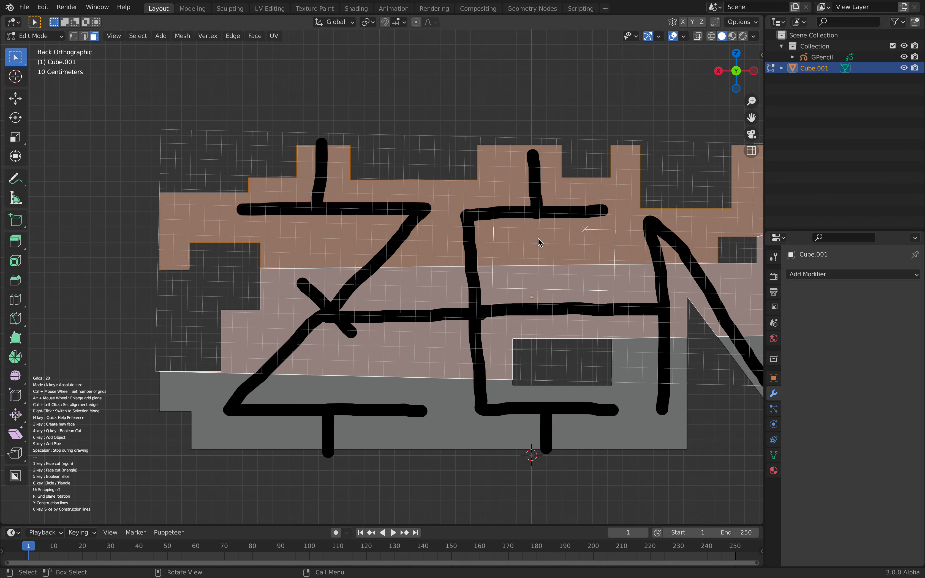
{"action": "left_click", "coordinate": [492, 227]}
Step: Boolean-cut a slanted four-sided opening between the Z's lower diagonal and its bottom bar, using Grid Modeler on the middle and lower faces
{"action": "middle_click_drag", "start_coordinate": [413, 318], "coordinate": [436, 296], "text": "shift"}
{"action": "left_click", "coordinate": [349, 345]}
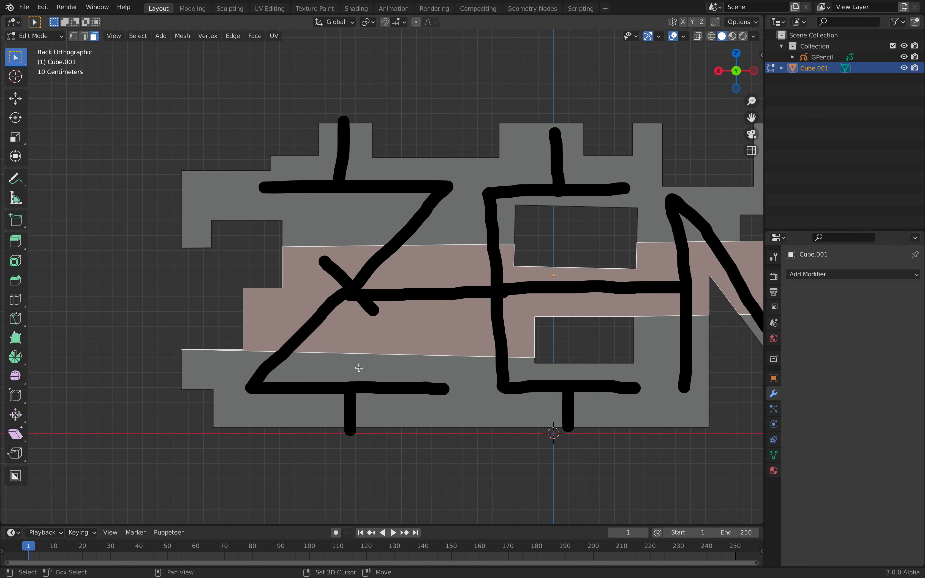
{"action": "left_click", "coordinate": [394, 368], "text": "shift"}
{"action": "right_click", "coordinate": [376, 345]}
{"action": "left_click", "coordinate": [377, 346]}
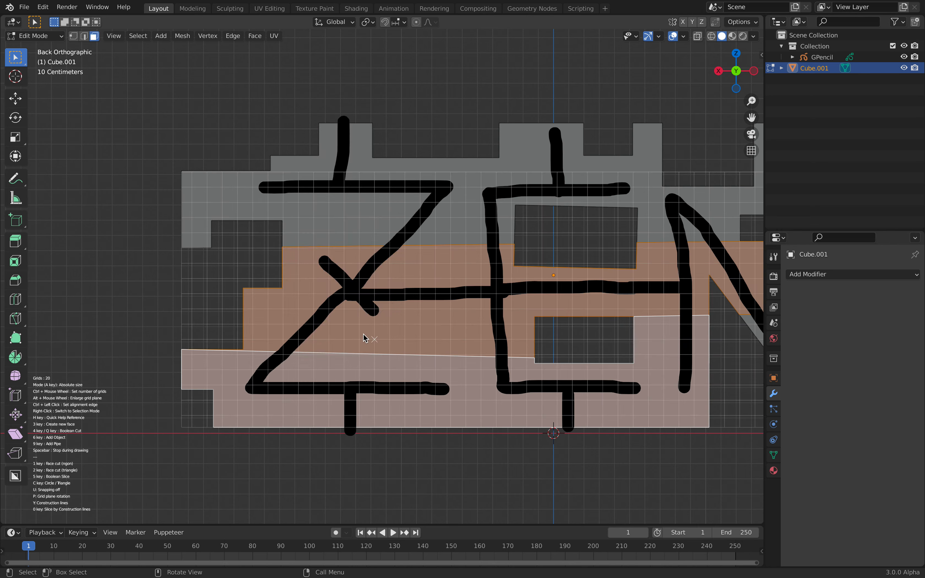
{"action": "left_click", "coordinate": [344, 323]}
{"action": "left_click", "coordinate": [298, 369]}
{"action": "left_click", "coordinate": [481, 369]}
{"action": "left_click", "coordinate": [480, 324]}
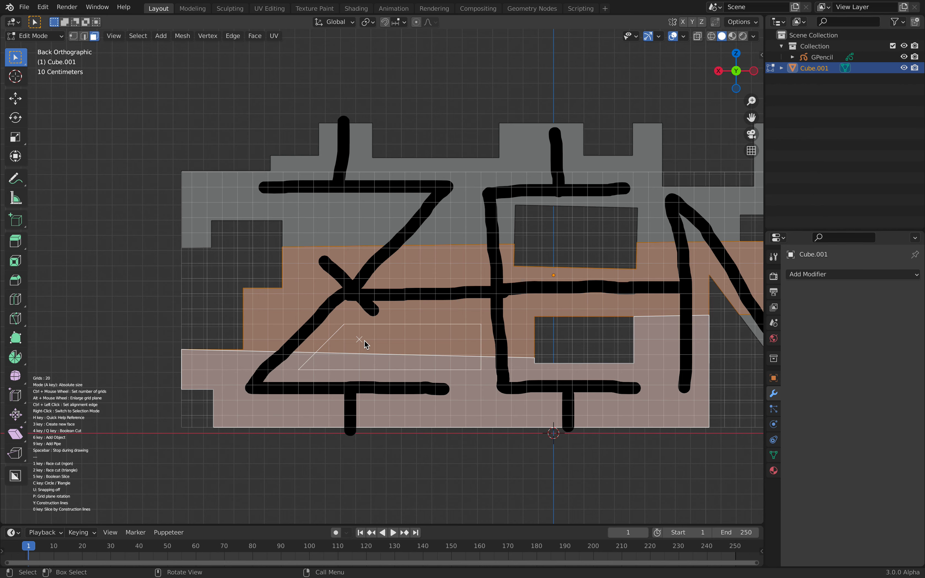
{"action": "key", "text": "4"}
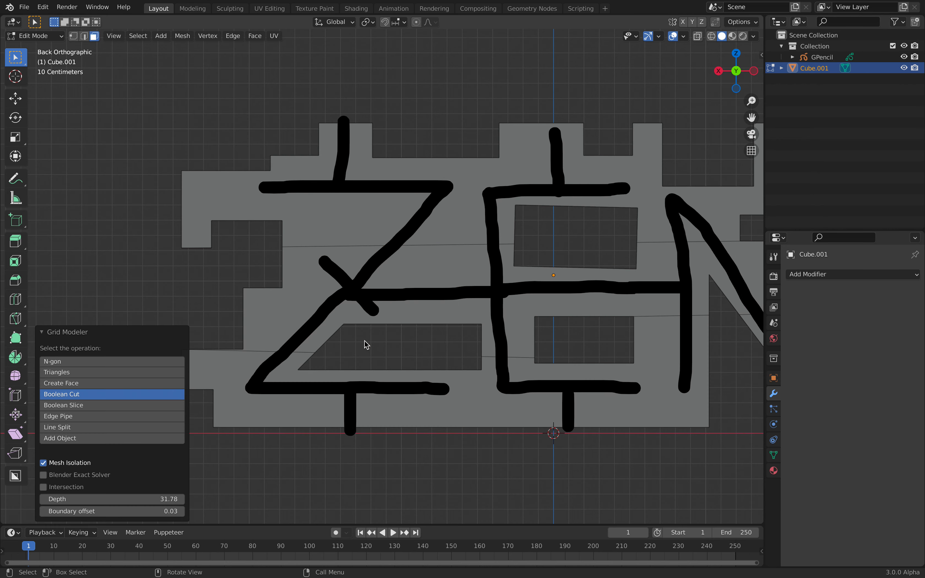
Step: Boolean-cut a slanted opening between the Z's upper diagonal and the E's stem, using Grid Modeler on the middle and upper faces
{"action": "left_click", "coordinate": [460, 252]}
{"action": "left_click", "coordinate": [454, 228], "text": "shift"}
{"action": "right_click", "coordinate": [456, 228]}
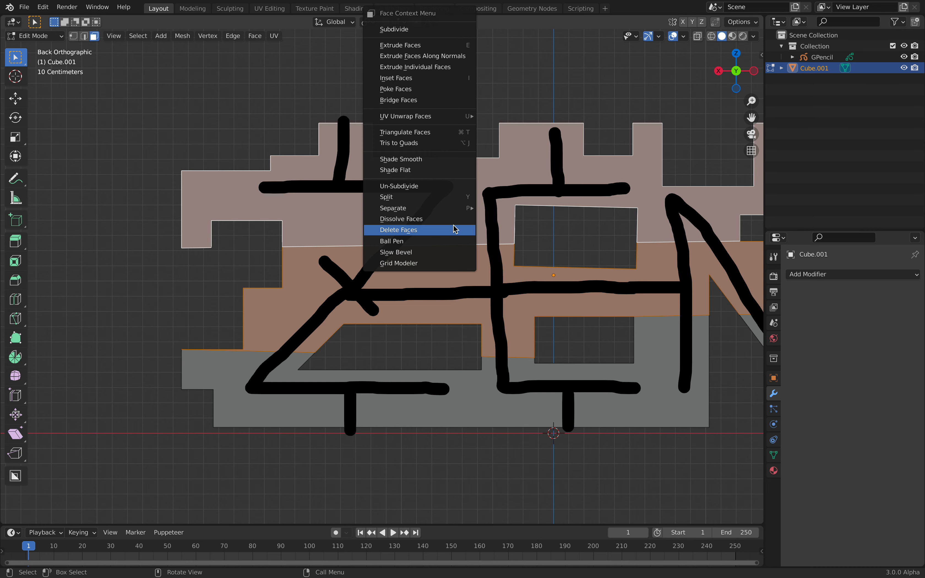
{"action": "key", "text": "q"}
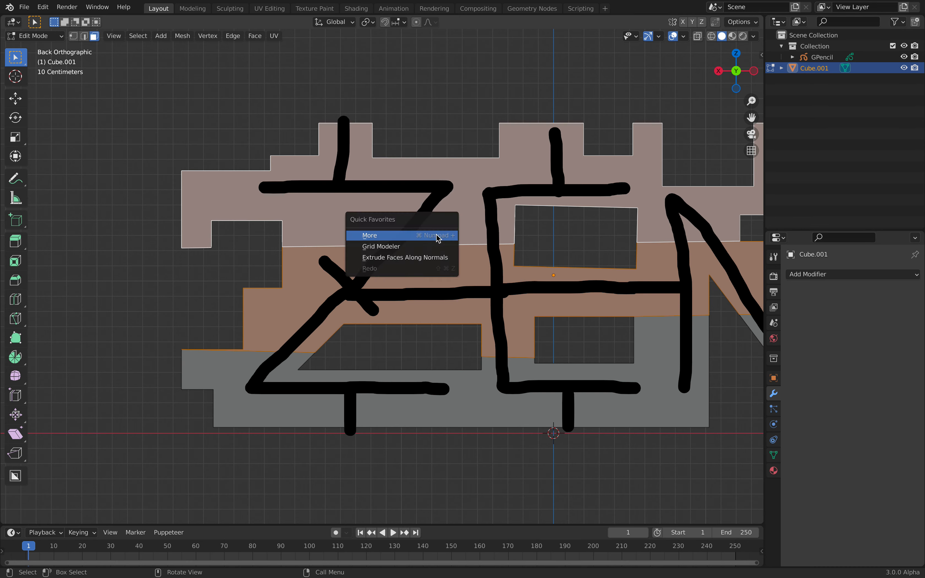
{"action": "left_click", "coordinate": [413, 249]}
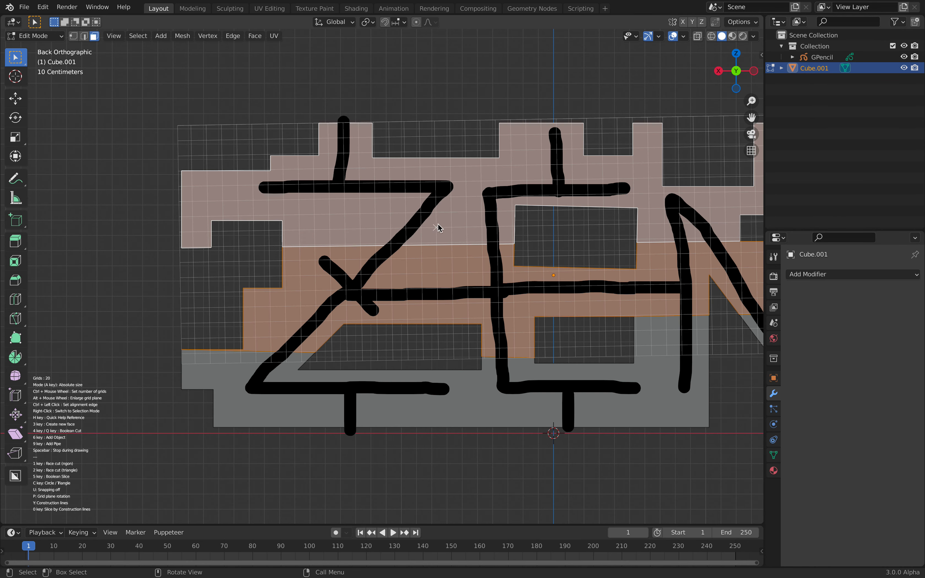
{"action": "left_click", "coordinate": [451, 212]}
{"action": "left_click", "coordinate": [392, 273]}
{"action": "left_click", "coordinate": [467, 272]}
{"action": "left_click", "coordinate": [466, 212]}
{"action": "left_click", "coordinate": [453, 211]}
{"action": "key", "text": "q"}
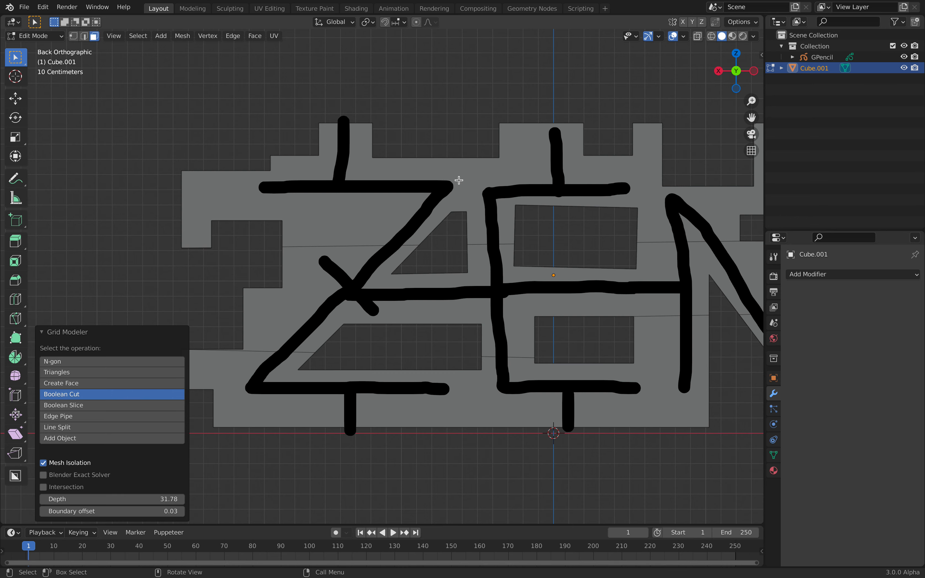
Step: Trim the lower front face's bottom edge beneath the N's left leg with an angled-end Grid Modeler Boolean Cut
{"action": "left_click", "coordinate": [365, 214]}
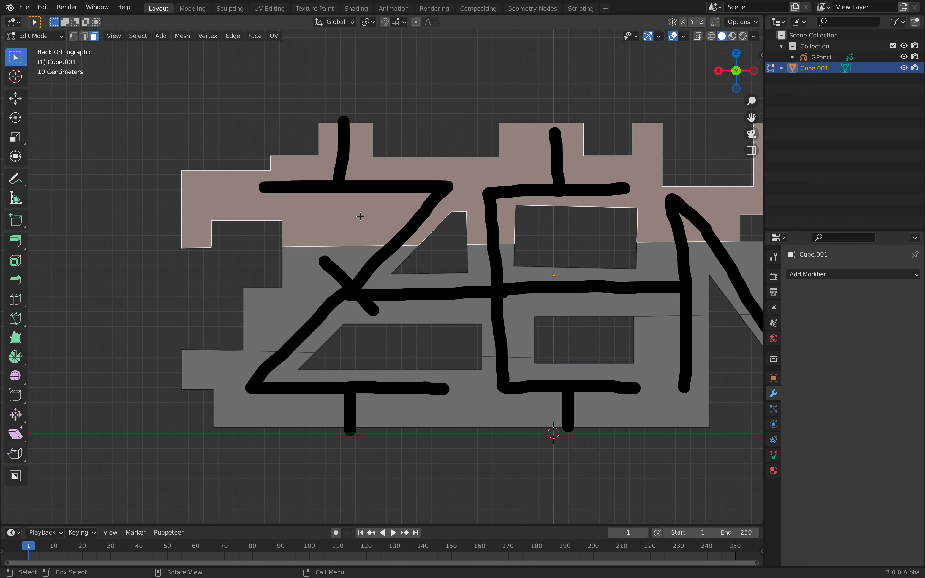
{"action": "left_click", "coordinate": [277, 333]}
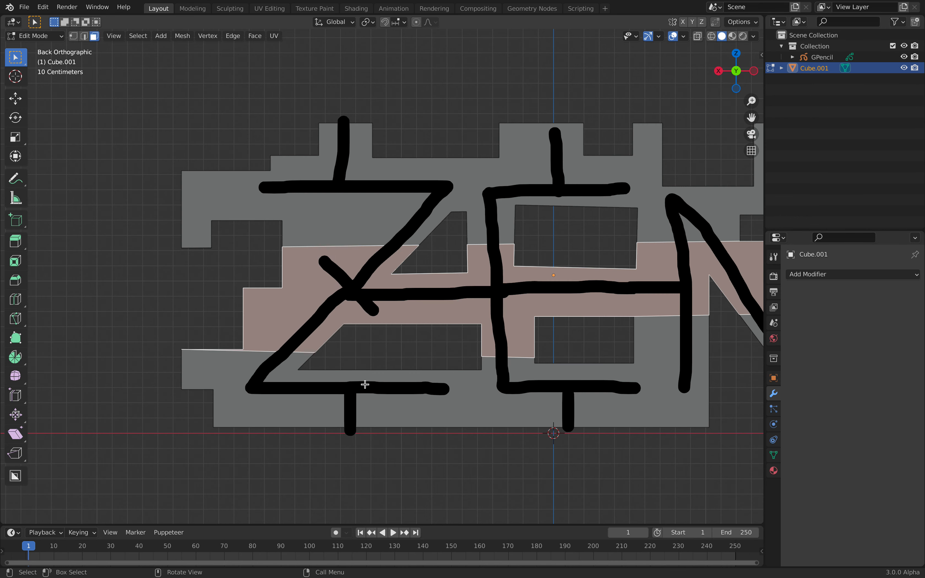
{"action": "scroll", "coordinate": [423, 372], "scroll_direction": "right", "scroll_amount": 5}
{"action": "left_click", "coordinate": [496, 405]}
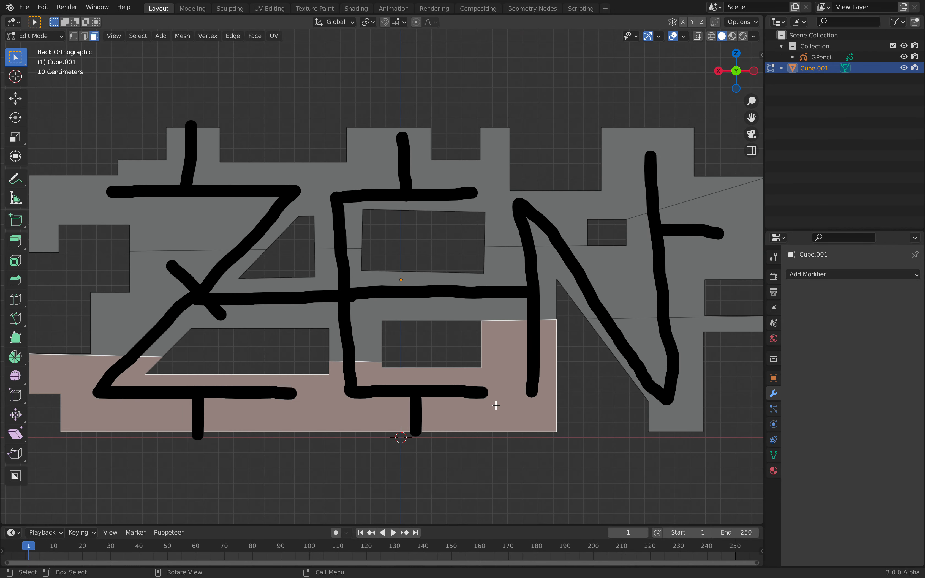
{"action": "key", "text": "Tab"}
{"action": "key", "text": "Tab"}
{"action": "right_click", "coordinate": [495, 417]}
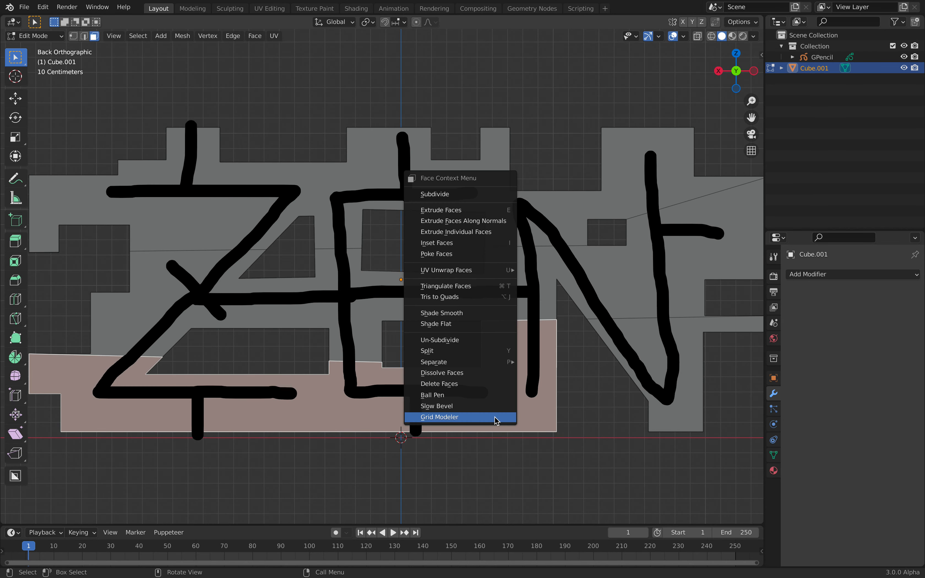
{"action": "left_click", "coordinate": [495, 418]}
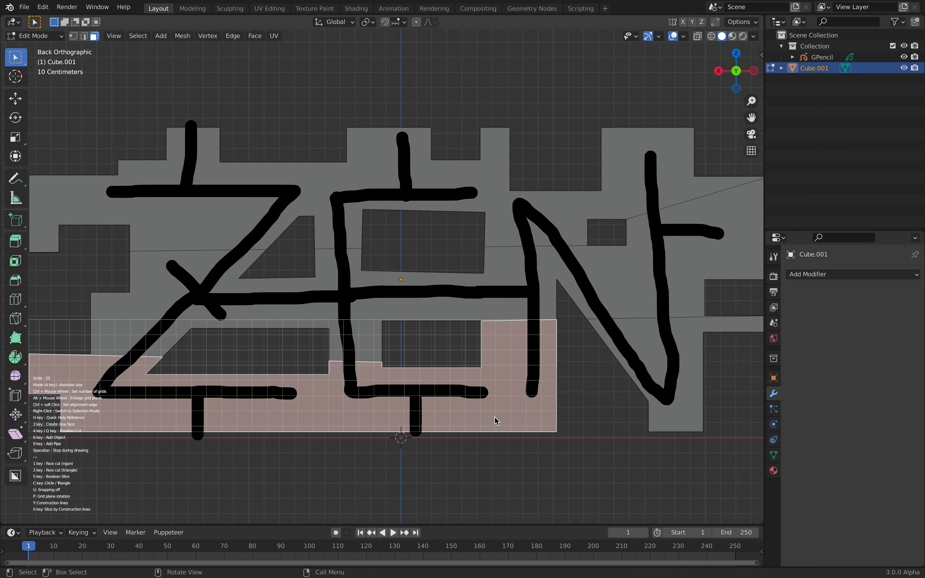
{"action": "left_click", "coordinate": [435, 432]}
{"action": "left_click", "coordinate": [449, 411]}
{"action": "left_click", "coordinate": [557, 411]}
{"action": "left_click", "coordinate": [557, 446]}
{"action": "left_click", "coordinate": [435, 444]}
{"action": "left_click", "coordinate": [435, 432]}
{"action": "scroll", "coordinate": [524, 379], "scroll_direction": "down", "scroll_amount": 2}
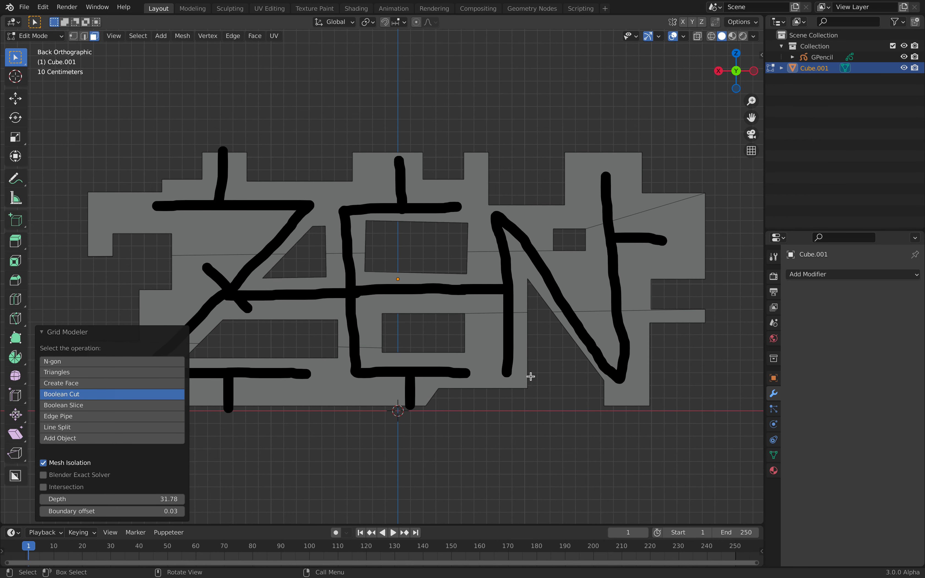
Step: Save the file and draw a narrow rectangle with Grid Modeler near the front of the recessed top face between the Z and E
{"action": "middle_click_drag", "start_coordinate": [603, 351], "coordinate": [729, 365], "text": "shift"}
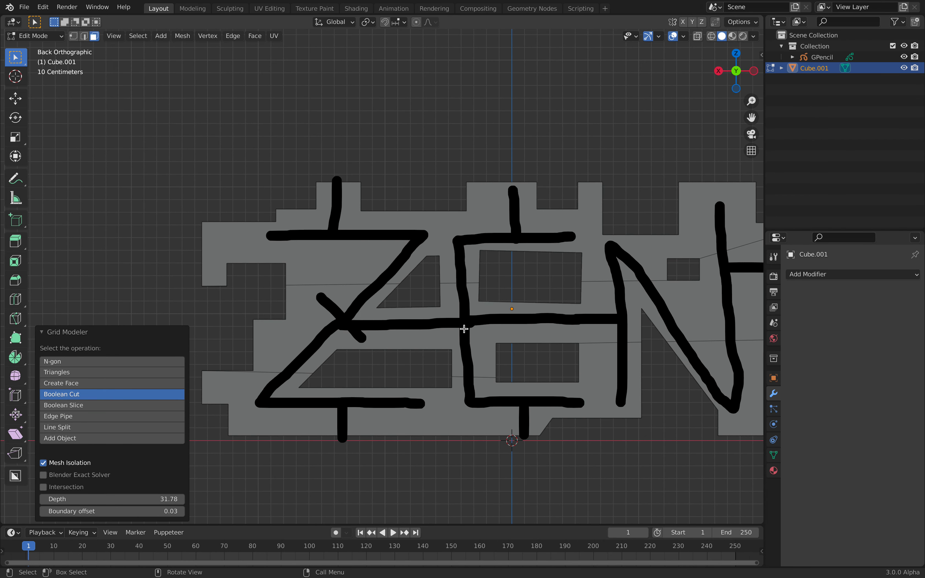
{"action": "scroll", "coordinate": [461, 326], "scroll_direction": "up", "scroll_amount": 1}
{"action": "middle_click_drag", "start_coordinate": [459, 327], "coordinate": [479, 338], "text": "shift"}
{"action": "middle_click_drag", "start_coordinate": [418, 249], "coordinate": [449, 254]}
{"action": "scroll", "coordinate": [408, 279], "scroll_direction": "up", "scroll_amount": 2}
{"action": "scroll", "coordinate": [479, 263], "scroll_direction": "down", "scroll_amount": 3}
{"action": "scroll", "coordinate": [482, 267], "scroll_direction": "down", "scroll_amount": 2}
{"action": "left_click", "coordinate": [486, 250]}
{"action": "key", "text": "ctrl+s"}
{"action": "right_click", "coordinate": [438, 262]}
{"action": "left_click", "coordinate": [441, 263]}
{"action": "scroll", "coordinate": [450, 254], "scroll_direction": "up", "scroll_amount": 1}
{"action": "left_click", "coordinate": [377, 262]}
{"action": "left_click", "coordinate": [386, 232]}
{"action": "left_click", "coordinate": [517, 258]}
{"action": "left_click", "coordinate": [513, 291]}
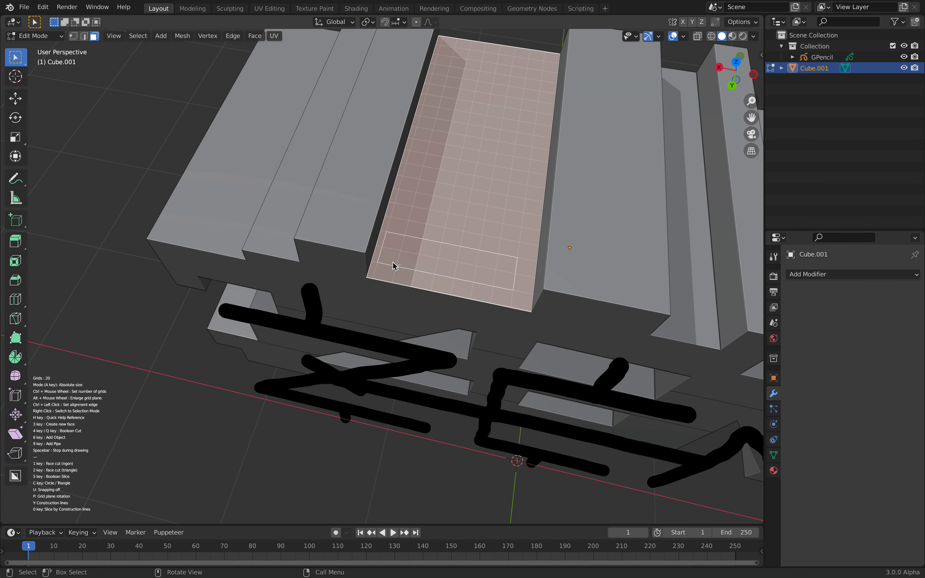
Step: Array-copy the rectangle along the recessed top face, Boolean-cut the copies at depth 36.82, and save the file
{"action": "left_click", "coordinate": [392, 262]}
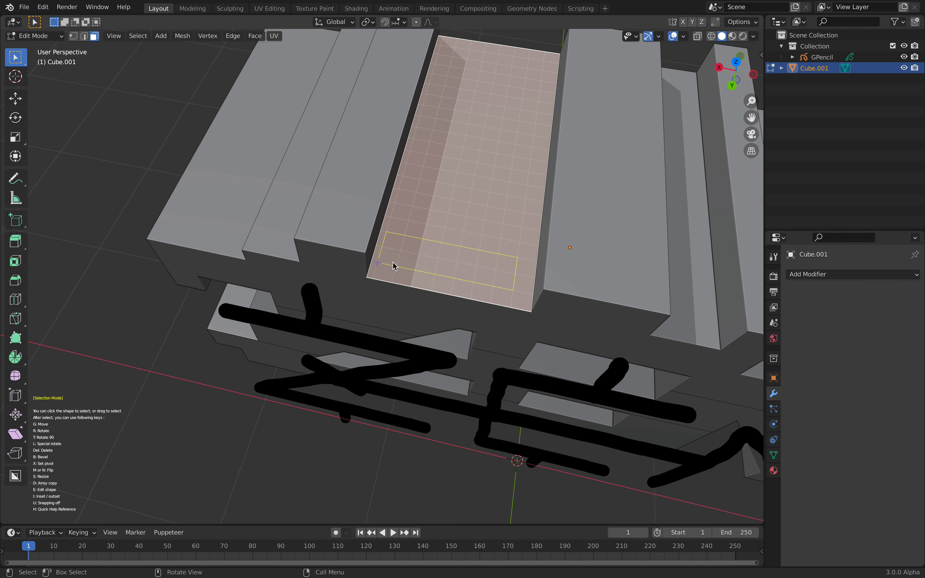
{"action": "middle_click_drag", "start_coordinate": [461, 264], "coordinate": [418, 274]}
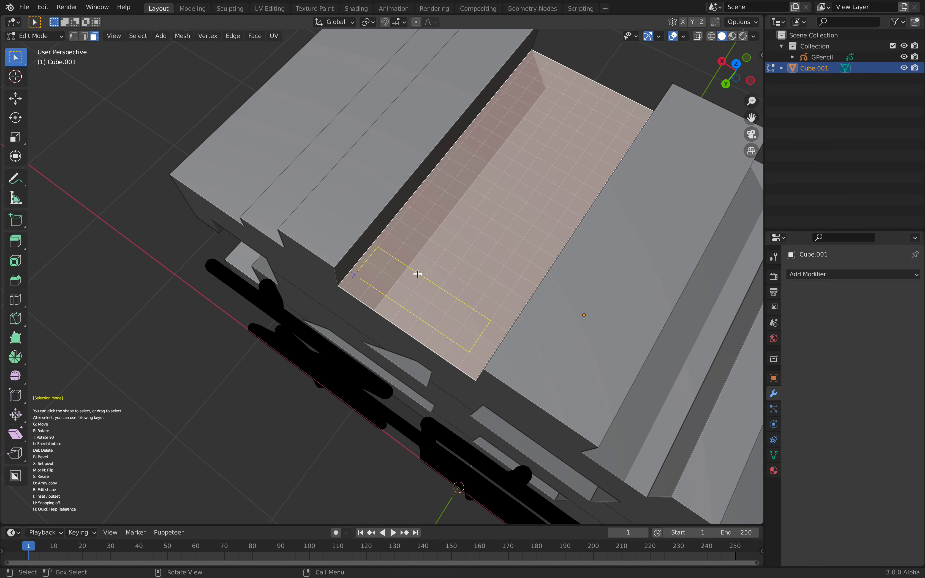
{"action": "key", "text": "d"}
{"action": "left_click", "coordinate": [514, 83]}
{"action": "key", "text": "Return"}
{"action": "middle_click_drag", "start_coordinate": [462, 286], "coordinate": [443, 295]}
{"action": "left_click_drag", "start_coordinate": [89, 499], "coordinate": [119, 498]}
{"action": "scroll", "coordinate": [374, 396], "scroll_direction": "down", "scroll_amount": 6}
{"action": "middle_click_drag", "start_coordinate": [416, 344], "coordinate": [493, 310]}
{"action": "middle_click_drag", "start_coordinate": [576, 163], "coordinate": [717, 95]}
{"action": "key", "text": "ctrl+s"}
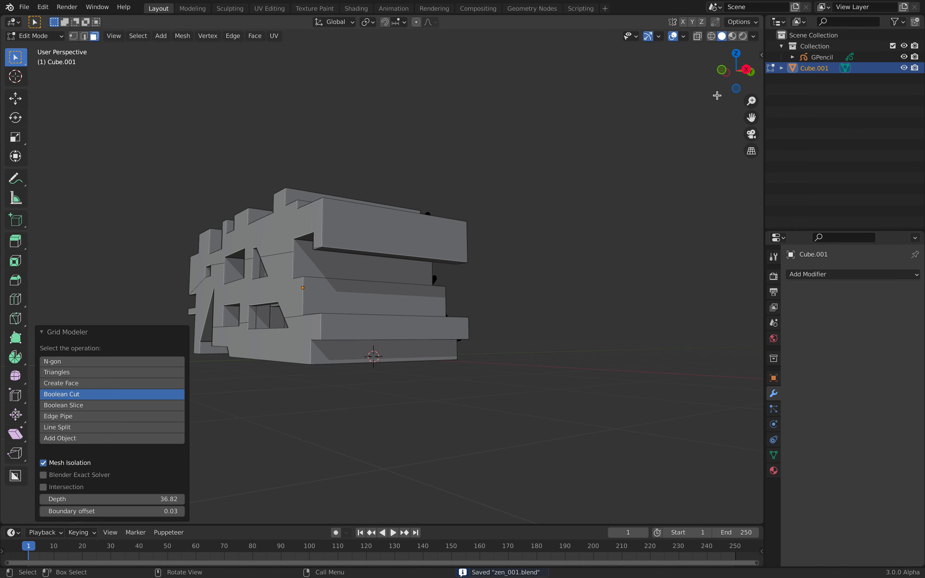
Step: Switch to Object Mode in the Right Orthographic view, save the file, and activate BoxCutter with the Ngon shape
{"action": "left_click", "coordinate": [746, 70]}
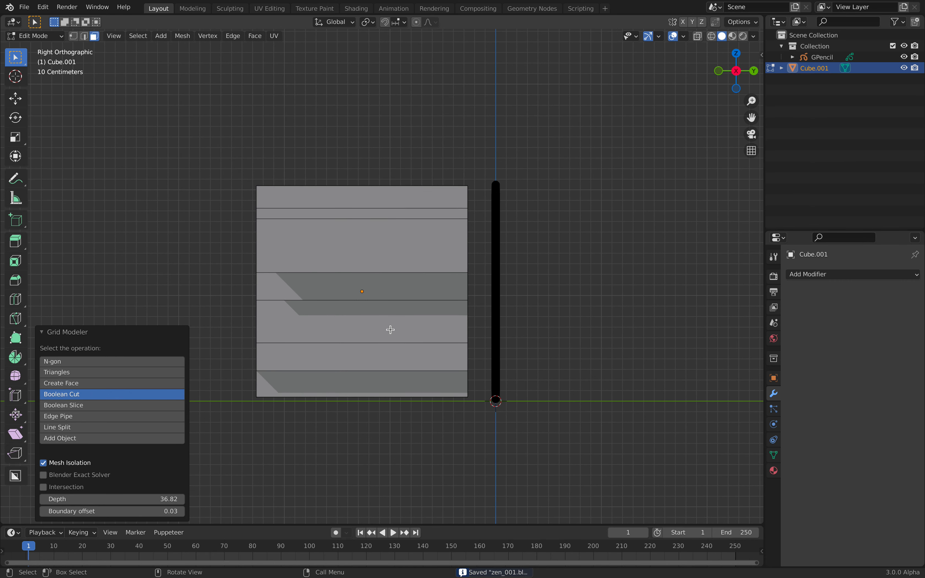
{"action": "left_click", "coordinate": [34, 35]}
{"action": "left_click", "coordinate": [33, 40]}
{"action": "left_click", "coordinate": [358, 209]}
{"action": "key", "text": "ctrl+s"}
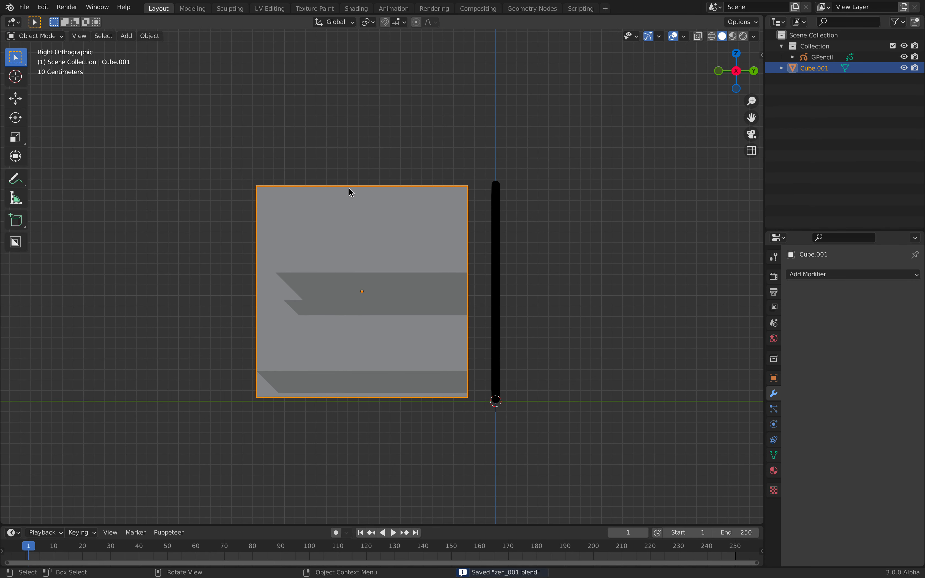
{"action": "left_click", "coordinate": [16, 242]}
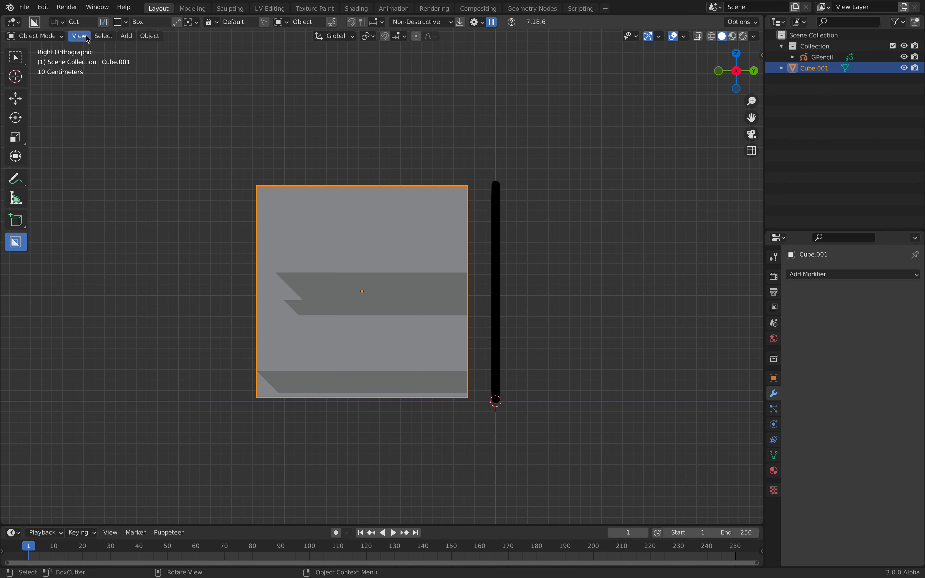
{"action": "left_click", "coordinate": [58, 23]}
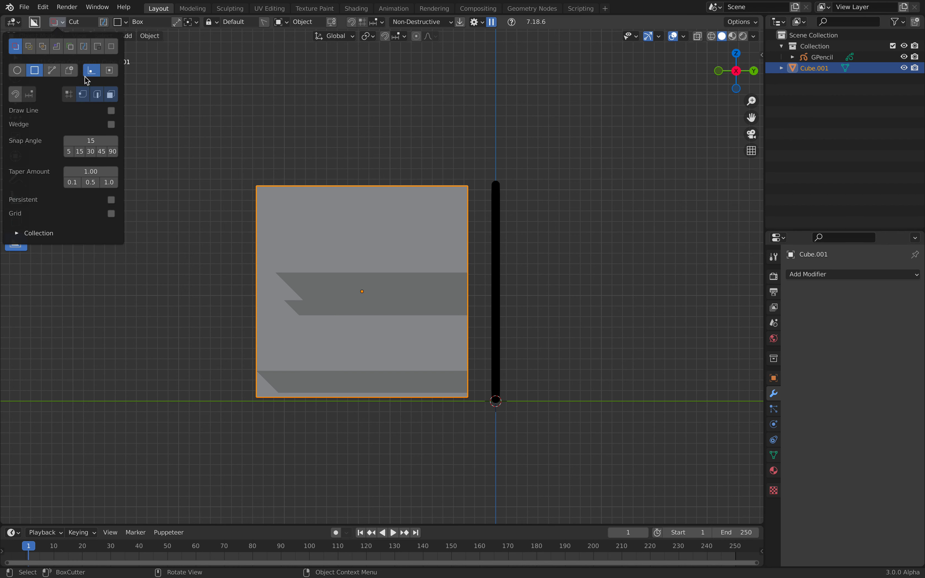
{"action": "left_click", "coordinate": [50, 71]}
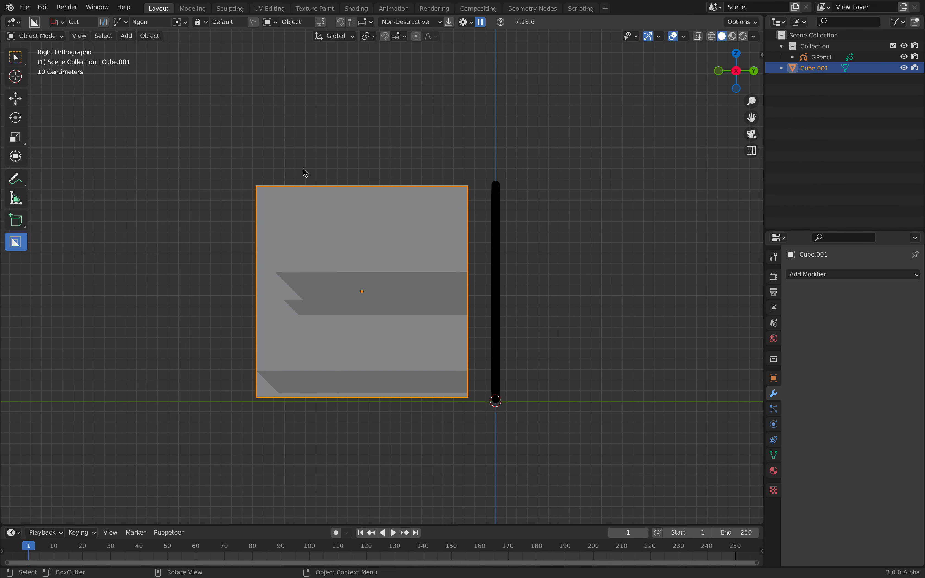
Step: Try to cut the block's front side with a freehand BoxCutter N-gon running from above the top edge to below the base
{"action": "left_click", "coordinate": [314, 167]}
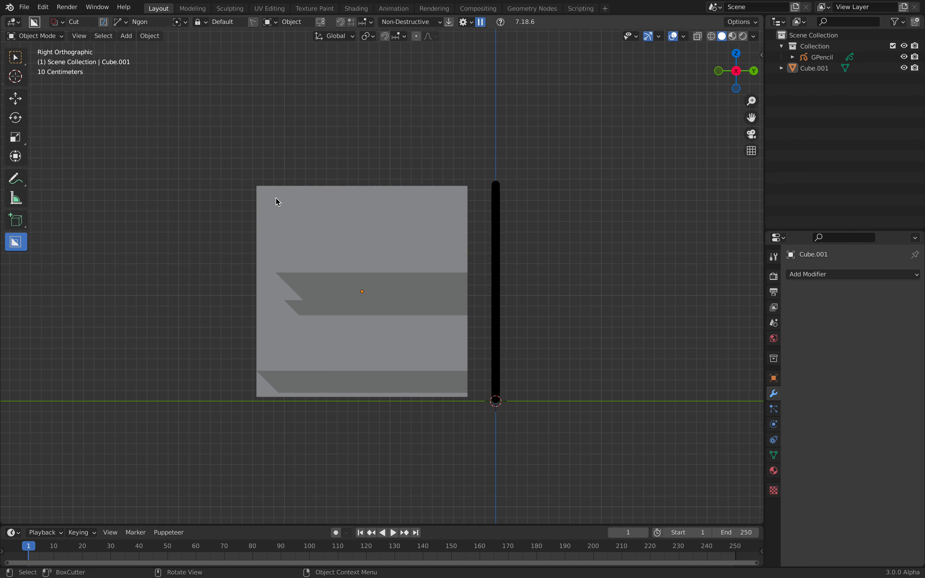
{"action": "left_click", "coordinate": [302, 172]}
{"action": "left_click", "coordinate": [238, 242]}
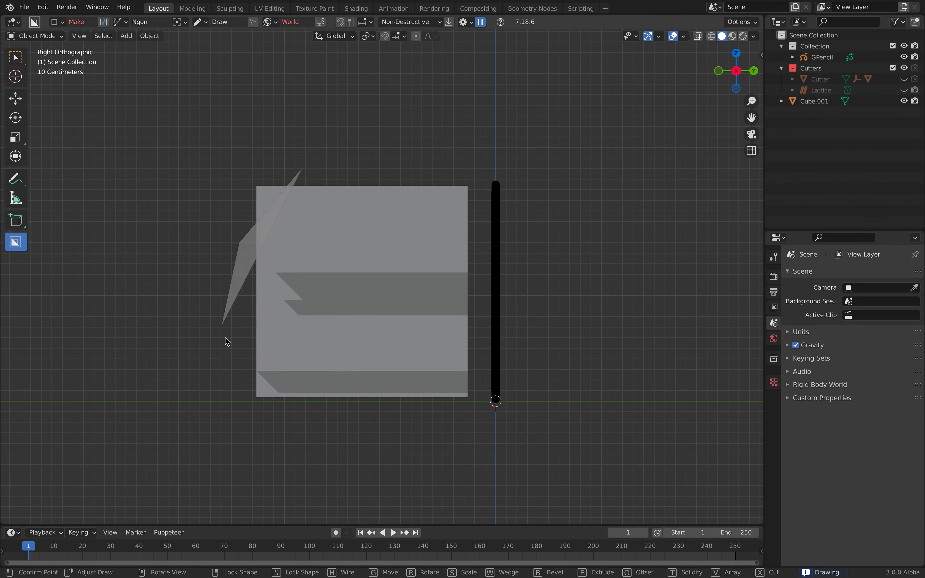
{"action": "left_click", "coordinate": [228, 373]}
{"action": "left_click", "coordinate": [270, 440]}
{"action": "left_click", "coordinate": [310, 443]}
{"action": "left_click", "coordinate": [322, 355]}
{"action": "left_click", "coordinate": [294, 293]}
{"action": "left_click", "coordinate": [319, 247]}
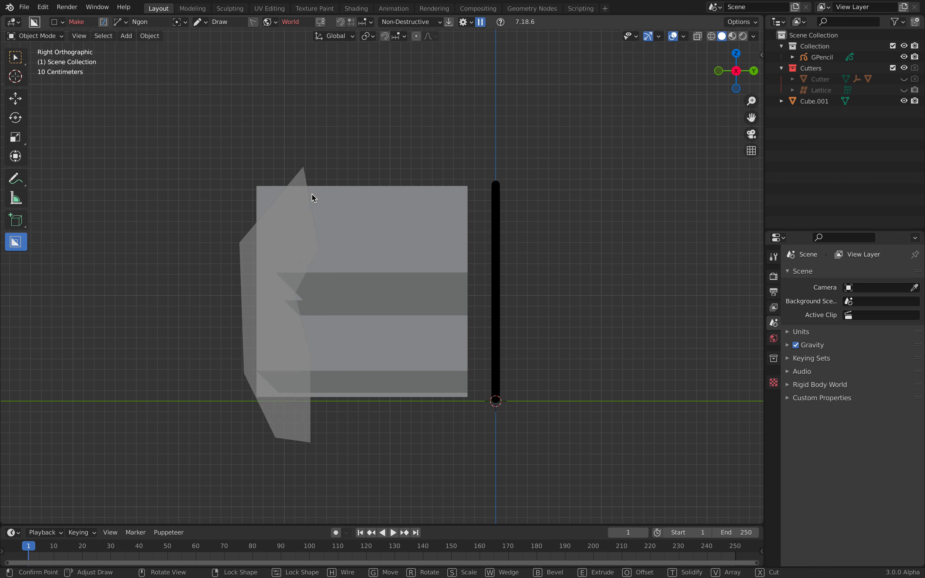
{"action": "left_click", "coordinate": [304, 167]}
{"action": "key", "text": "space"}
{"action": "middle_click_drag", "start_coordinate": [319, 170], "coordinate": [321, 210]}
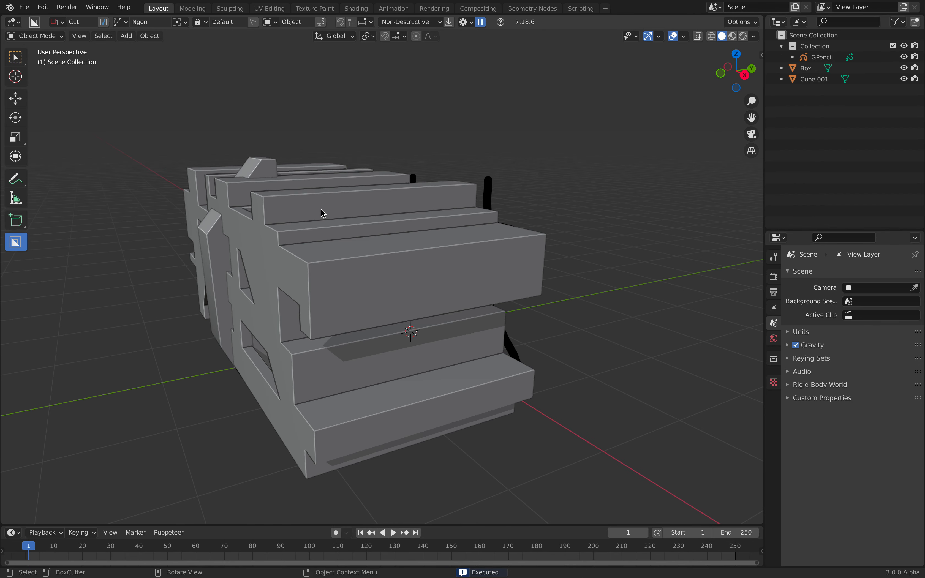
Step: Delete the stray N-gon solid, reselect the block, and return to the Right Orthographic view with BoxCutter active
{"action": "left_click", "coordinate": [258, 174]}
{"action": "key", "text": "Delete"}
{"action": "left_click", "coordinate": [349, 238]}
{"action": "middle_click_drag", "start_coordinate": [349, 238], "coordinate": [420, 199]}
{"action": "left_click", "coordinate": [743, 75]}
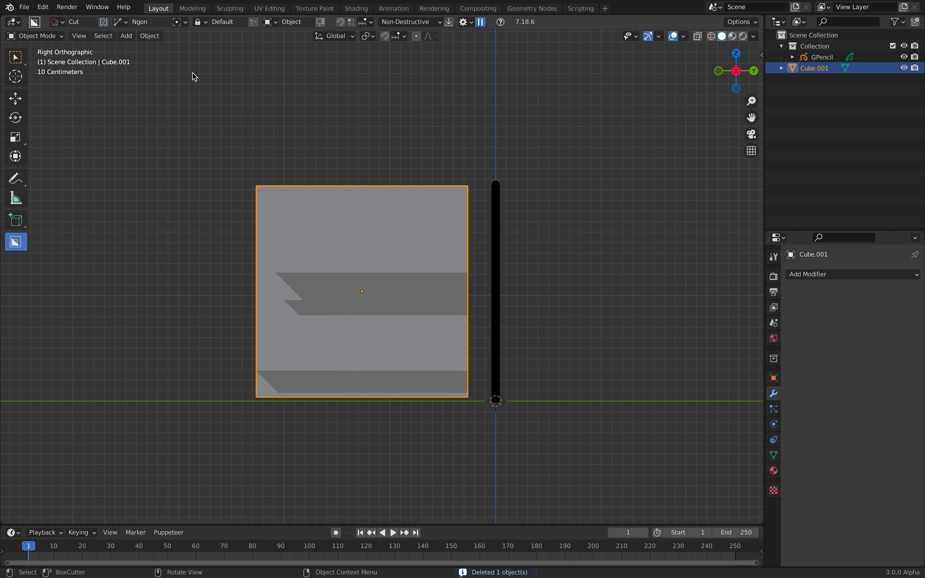
{"action": "left_click", "coordinate": [21, 60]}
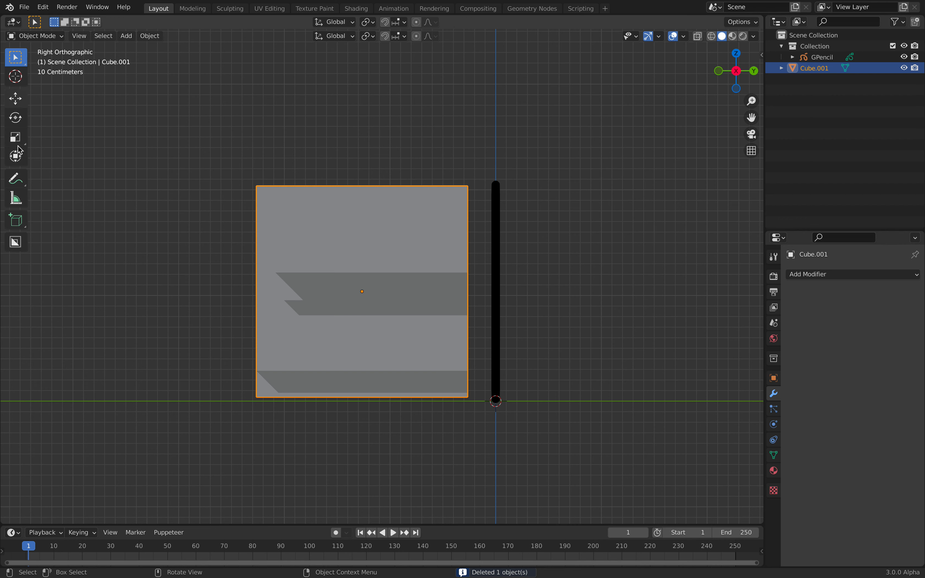
{"action": "left_click", "coordinate": [19, 244]}
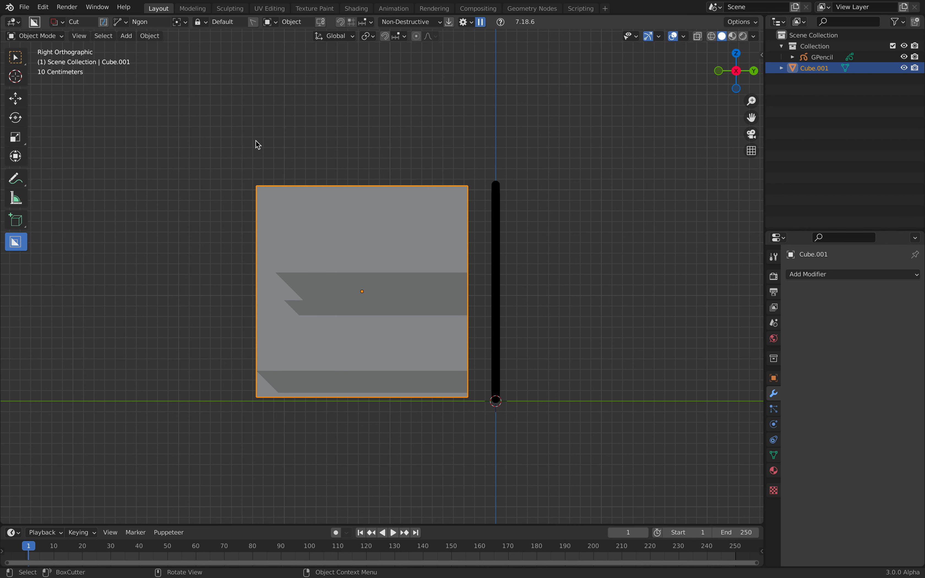
Step: Cut the block's front side into a jagged, stepped profile over its full height with a BoxCutter N-gon
{"action": "left_click", "coordinate": [294, 192]}
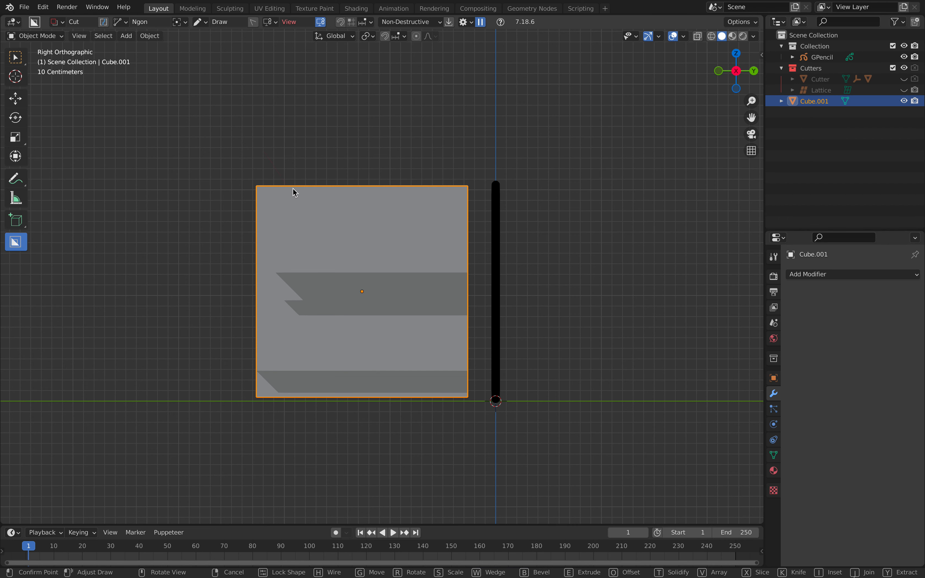
{"action": "left_click", "coordinate": [298, 204]}
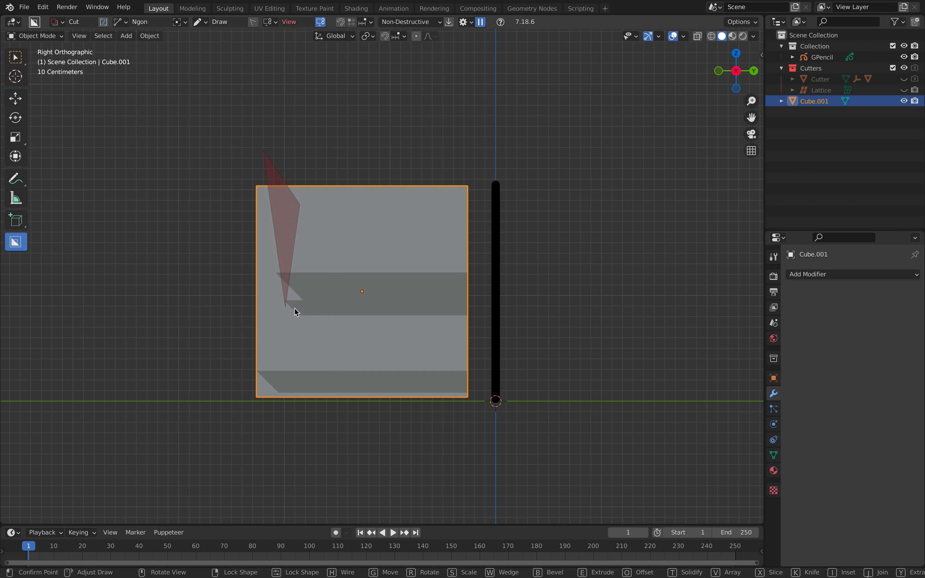
{"action": "left_click", "coordinate": [289, 311]}
{"action": "left_click", "coordinate": [267, 319]}
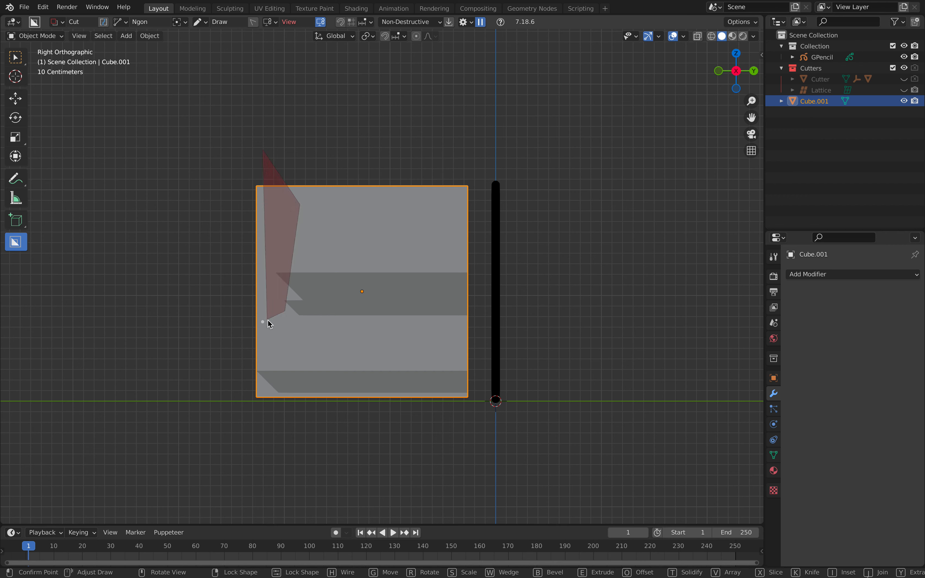
{"action": "left_click", "coordinate": [273, 377]}
{"action": "left_click", "coordinate": [316, 417]}
{"action": "left_click", "coordinate": [231, 435]}
{"action": "left_click", "coordinate": [197, 356]}
{"action": "left_click", "coordinate": [213, 206]}
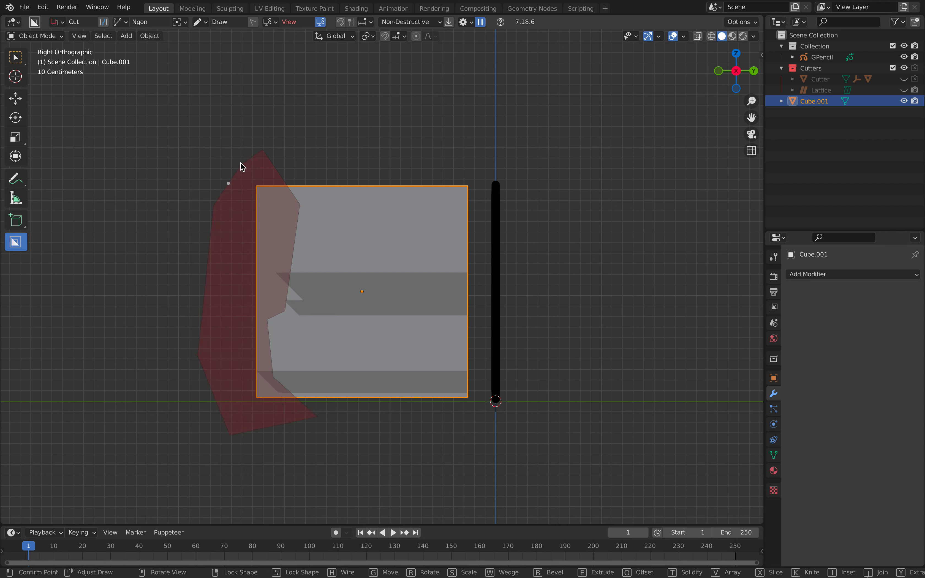
{"action": "key", "text": "space"}
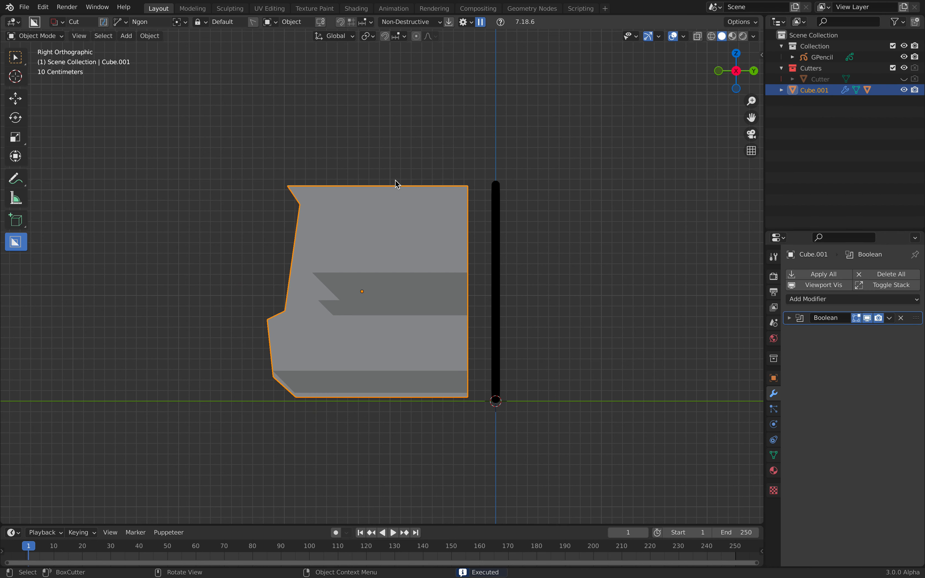
Step: Cut the block's back side into an angular, outward-bulging profile over its full height with a BoxCutter N-gon
{"action": "left_click", "coordinate": [410, 184]}
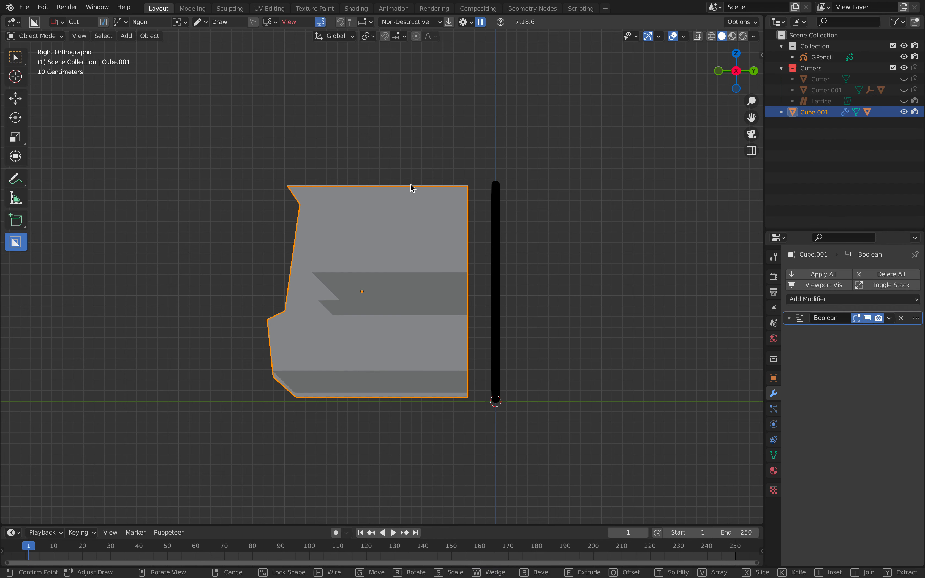
{"action": "left_click", "coordinate": [439, 228]}
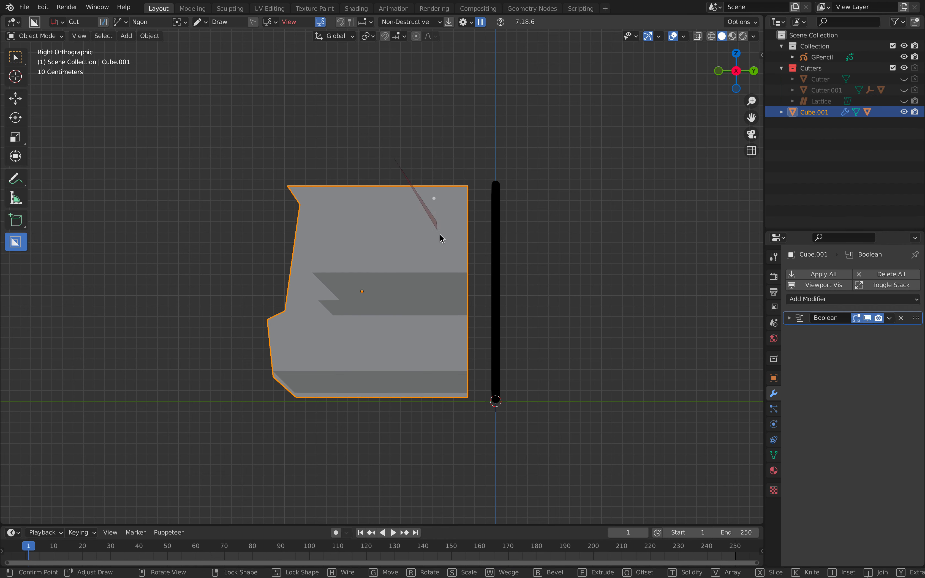
{"action": "left_click", "coordinate": [458, 306]}
{"action": "left_click", "coordinate": [456, 353]}
{"action": "left_click", "coordinate": [432, 382]}
{"action": "left_click", "coordinate": [394, 414]}
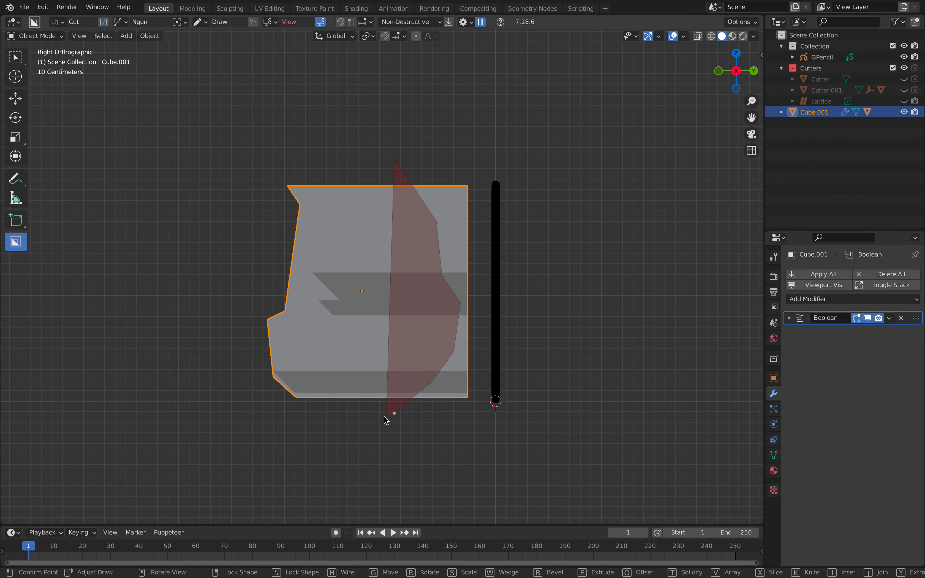
{"action": "left_click", "coordinate": [386, 421]}
{"action": "left_click", "coordinate": [404, 445]}
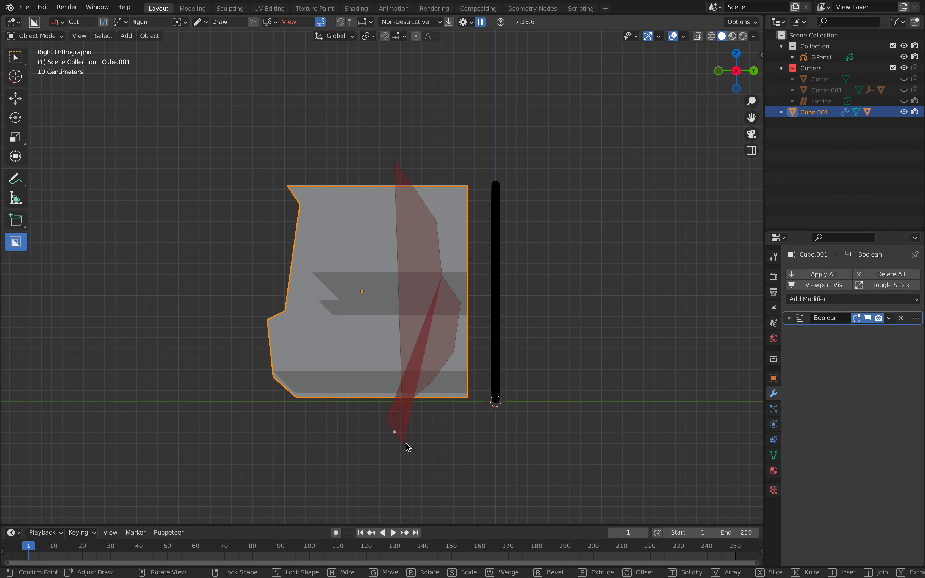
{"action": "left_click", "coordinate": [476, 429]}
{"action": "left_click", "coordinate": [525, 349]}
{"action": "left_click", "coordinate": [501, 174]}
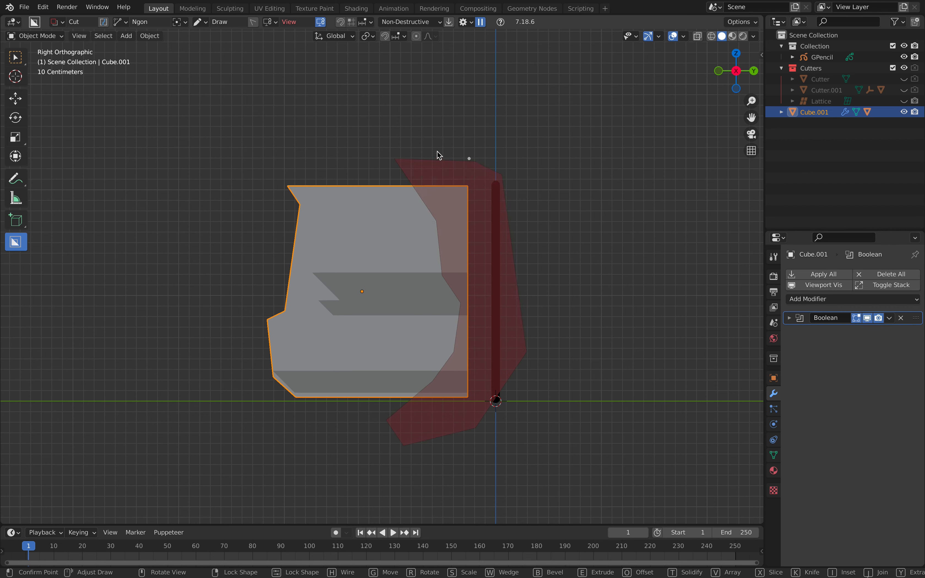
{"action": "left_click", "coordinate": [404, 154]}
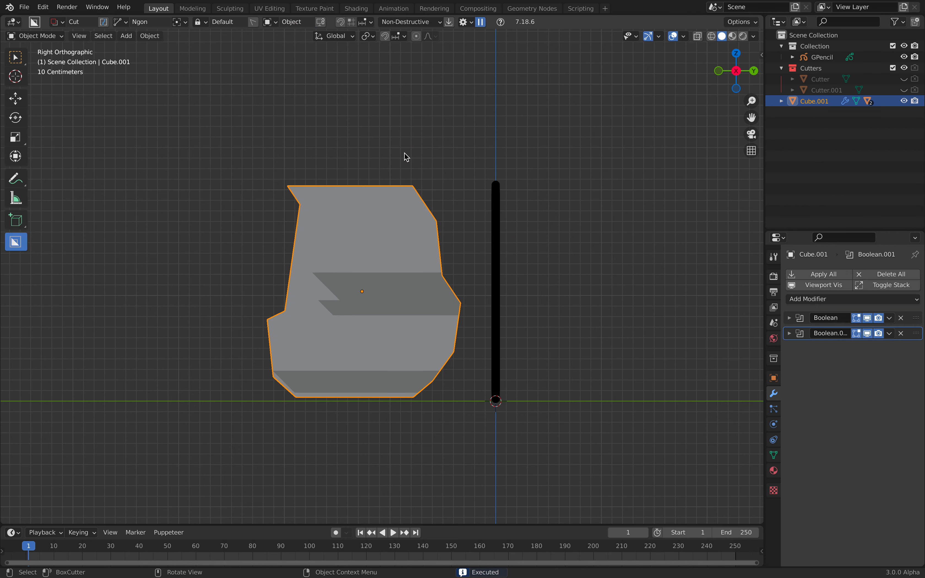
Step: Show the carved block in the Back Orthographic view and save the file
{"action": "mouse_move", "coordinate": [332, 186]}
{"action": "middle_mouse_down"}
{"action": "mouse_move", "coordinate": [306, 221]}
{"action": "mouse_move", "coordinate": [161, 229]}
{"action": "middle_mouse_up"}
{"action": "left_click", "coordinate": [24, 36]}
{"action": "middle_click_drag", "start_coordinate": [306, 130], "coordinate": [408, 221]}
{"action": "scroll", "coordinate": [407, 220], "scroll_direction": "up", "scroll_amount": 3}
{"action": "left_click", "coordinate": [736, 70]}
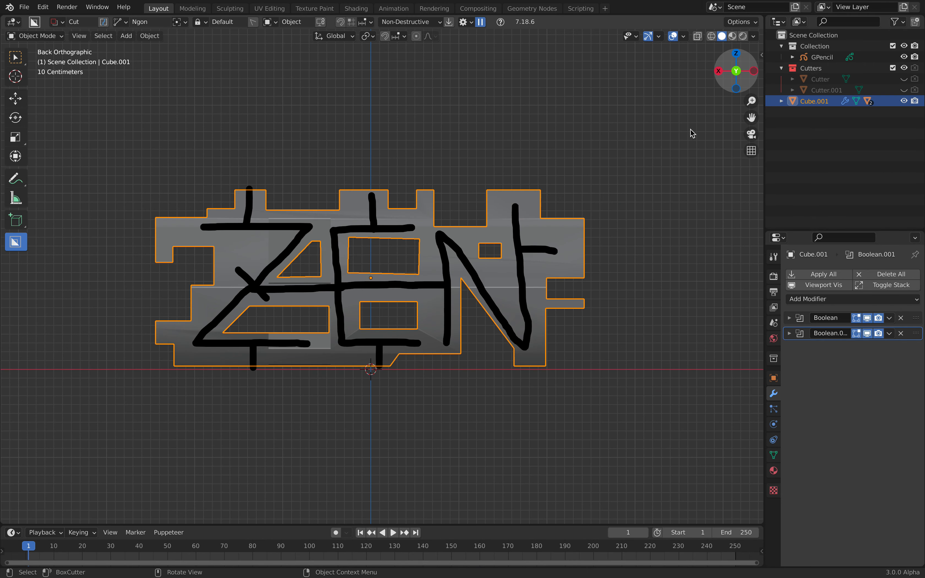
{"action": "scroll", "coordinate": [457, 244], "scroll_direction": "up", "scroll_amount": 1}
{"action": "key", "text": "ctrl+s"}
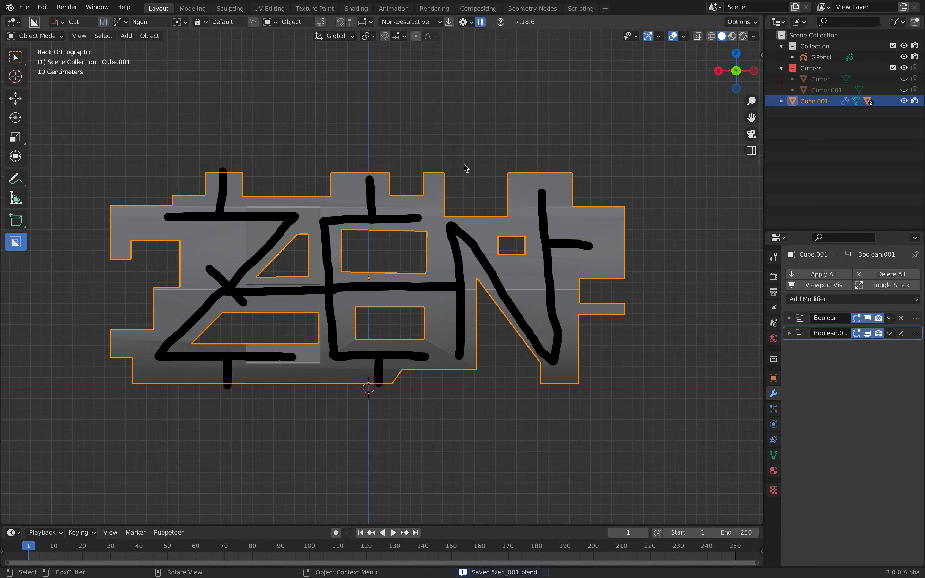
Step: Cut the area between the N's diagonal and its right leg with a BoxCutter N-gon that follows both strokes
{"action": "left_click_drag", "start_coordinate": [460, 167], "coordinate": [459, 209]}
{"action": "left_click", "coordinate": [462, 209]}
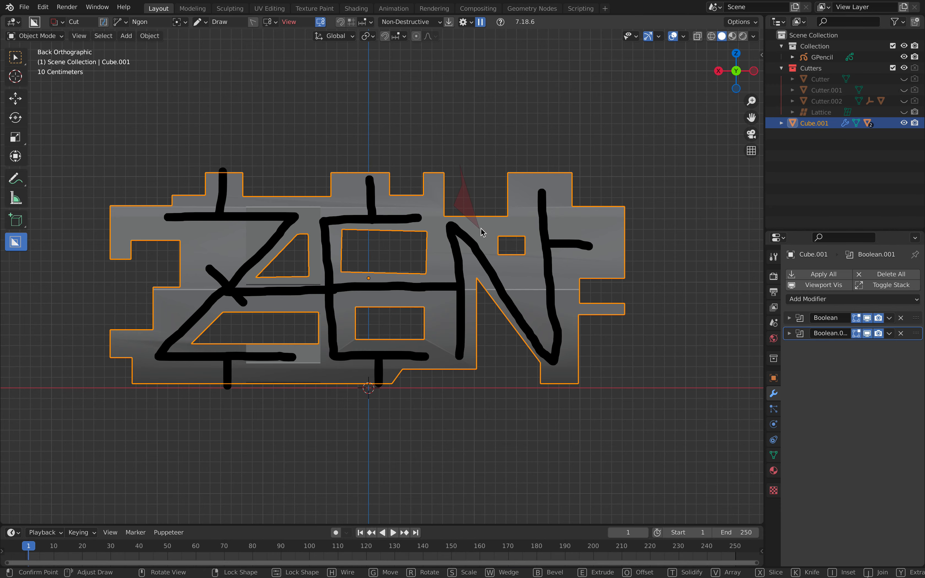
{"action": "left_click", "coordinate": [482, 232]}
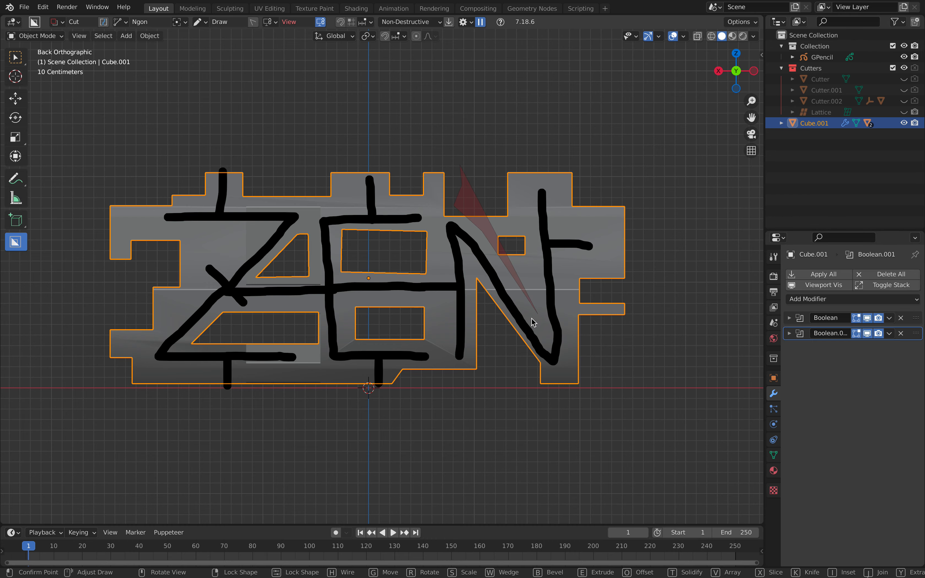
{"action": "left_click", "coordinate": [539, 335]}
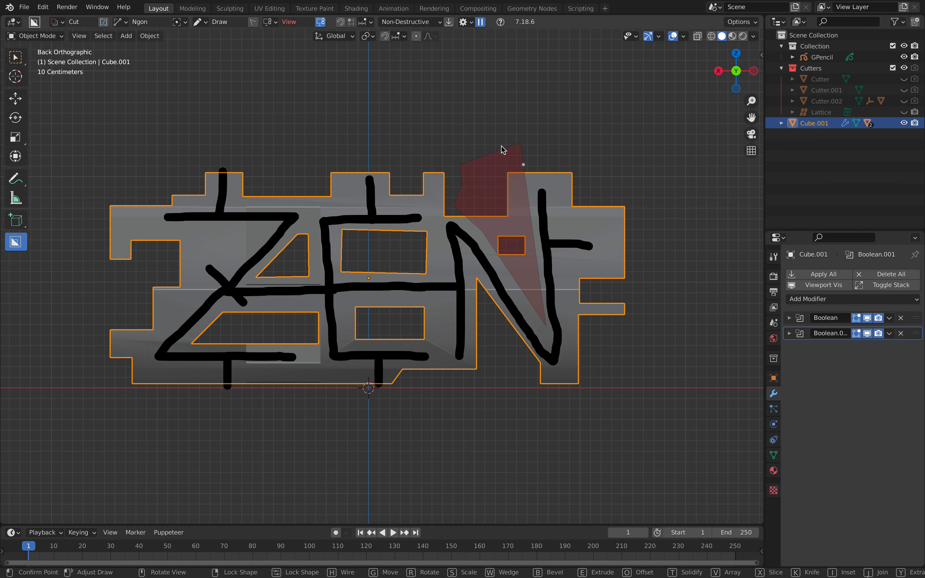
{"action": "left_click", "coordinate": [487, 147]}
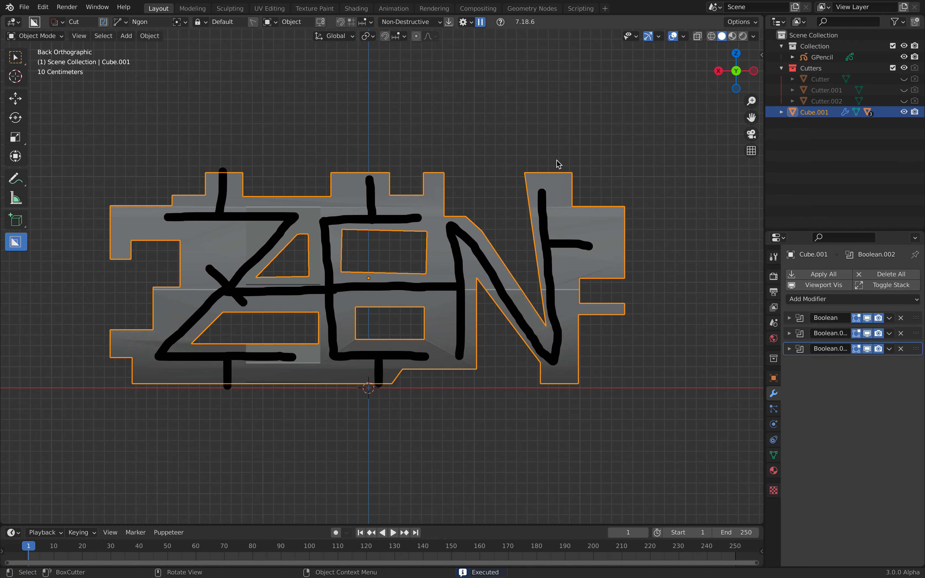
Step: Trim the outer side of the N's right leg with a BoxCutter N-gon, leaving a tapered arm around its short horizontal stroke
{"action": "left_click", "coordinate": [564, 231]}
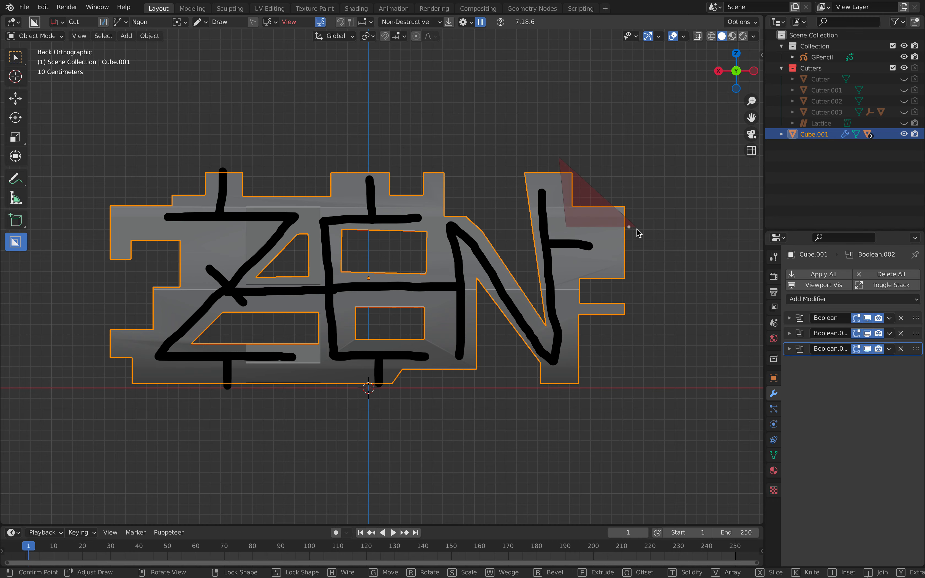
{"action": "left_click", "coordinate": [646, 260]}
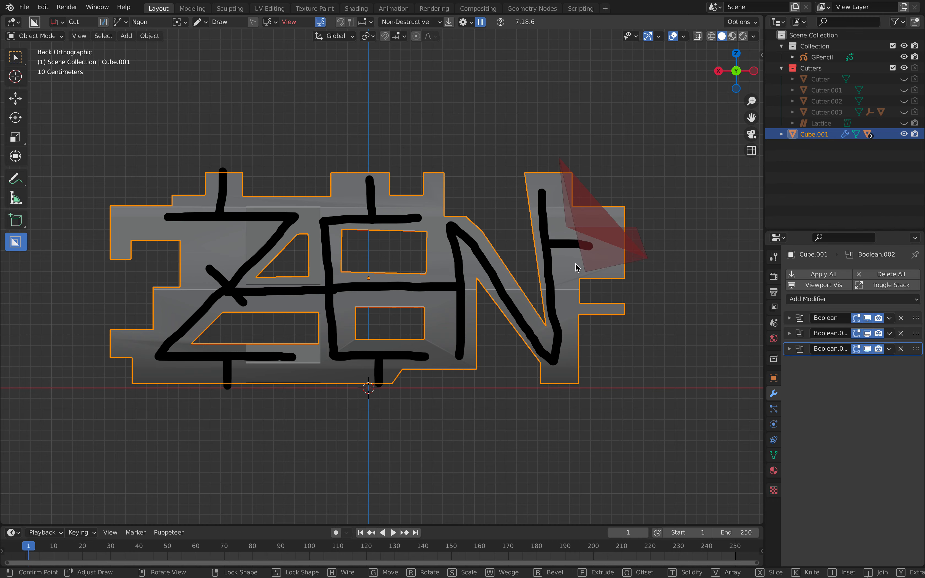
{"action": "left_click", "coordinate": [568, 275]}
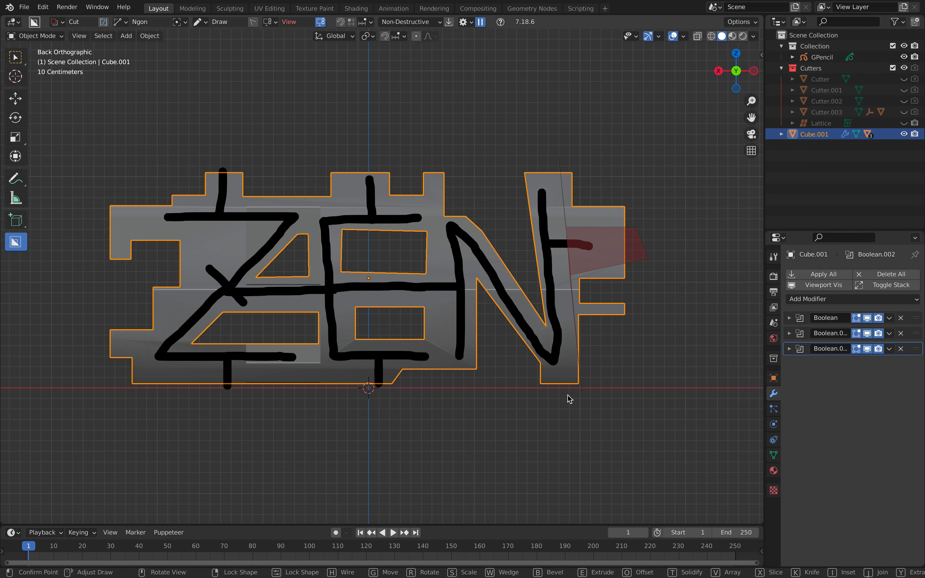
{"action": "left_click", "coordinate": [580, 398]}
{"action": "left_click", "coordinate": [645, 366]}
{"action": "left_click", "coordinate": [660, 186]}
{"action": "left_click", "coordinate": [561, 157]}
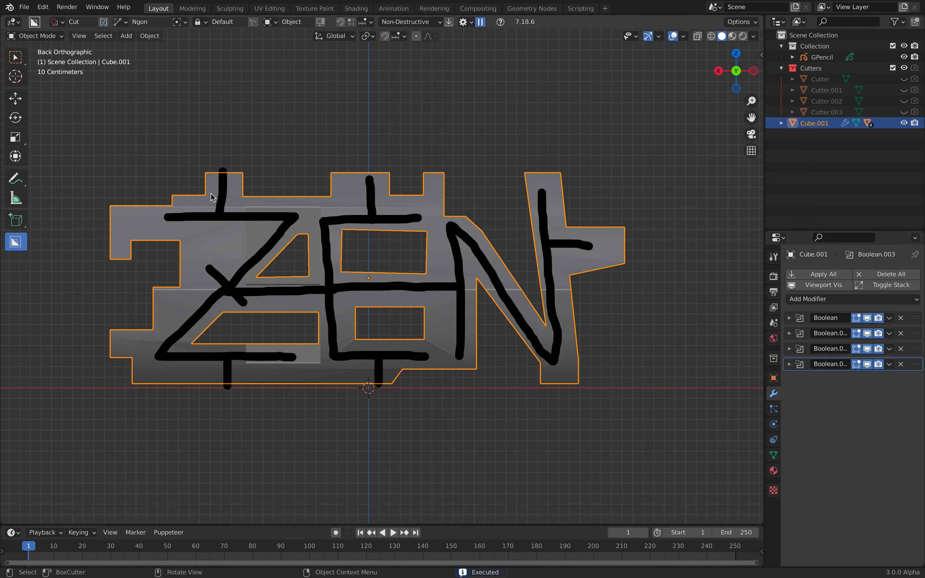
Step: Cut away the Z's left side with a BoxCutter N-gon that follows the diagonal and leaves a notch around the short cross stroke
{"action": "left_click", "coordinate": [83, 231]}
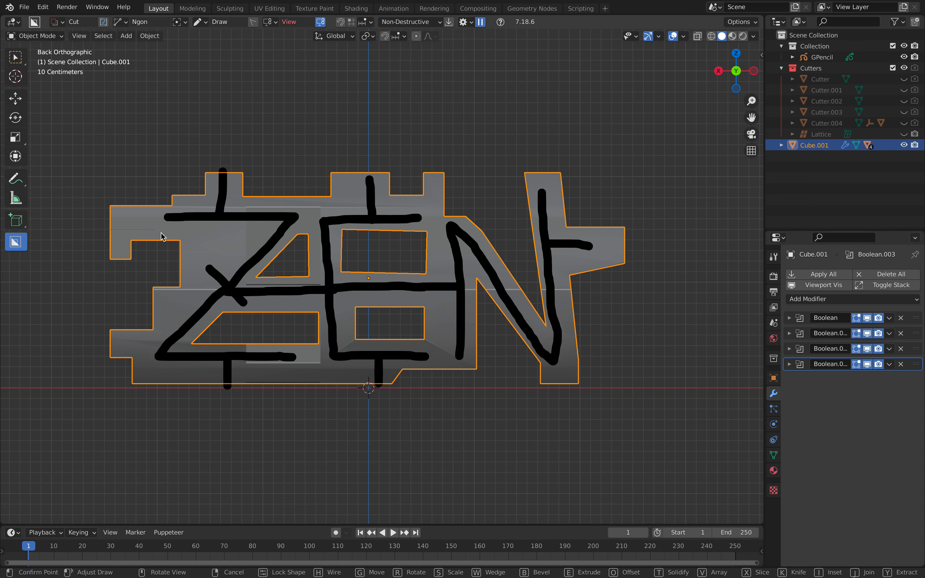
{"action": "left_click", "coordinate": [106, 229]}
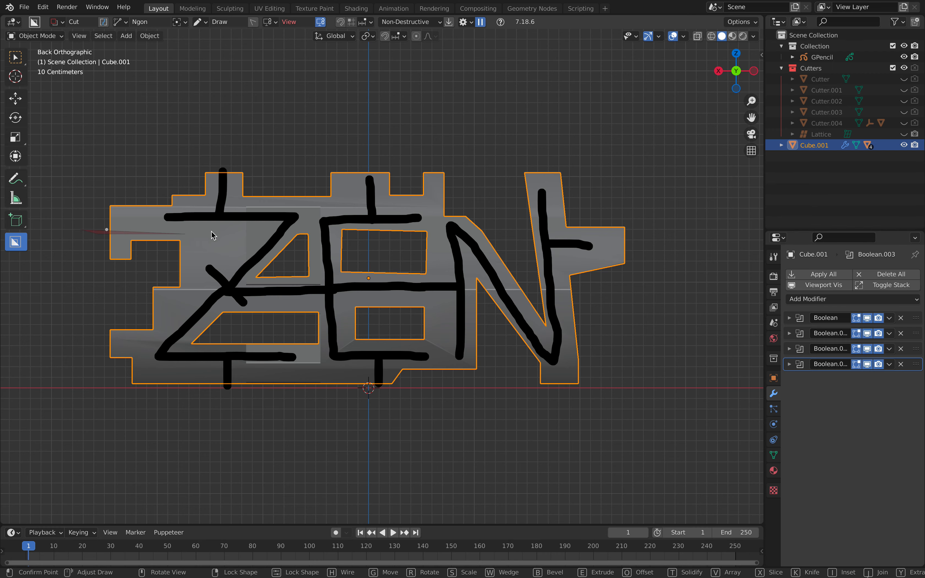
{"action": "left_click", "coordinate": [253, 233]}
{"action": "left_click", "coordinate": [208, 255]}
{"action": "left_click", "coordinate": [221, 261]}
{"action": "left_click", "coordinate": [191, 269]}
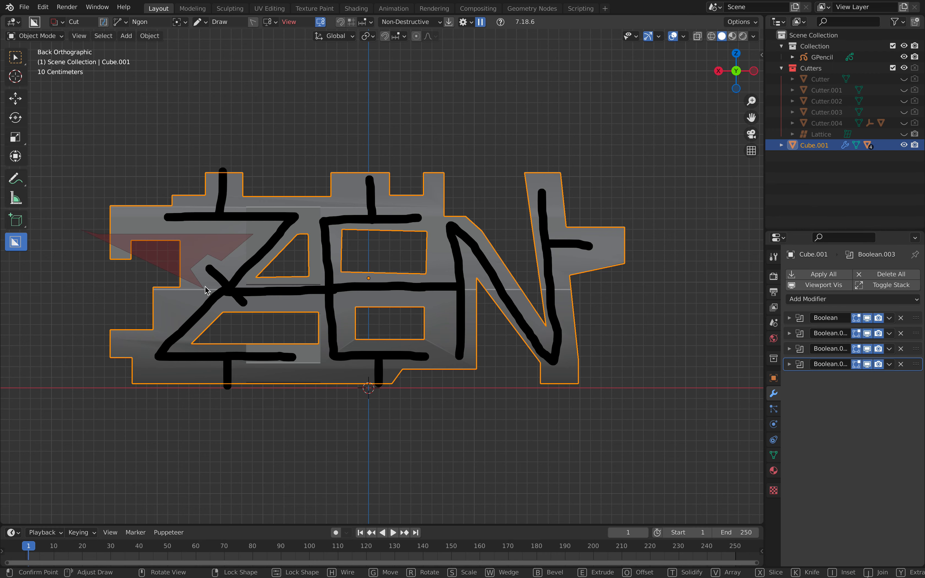
{"action": "left_click", "coordinate": [206, 289]}
{"action": "left_click", "coordinate": [141, 342]}
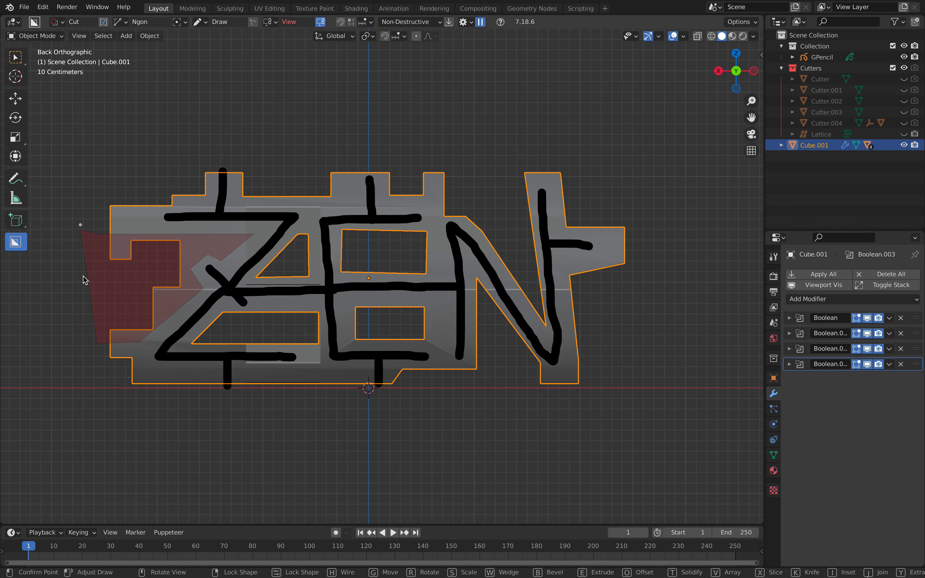
{"action": "key", "text": "space"}
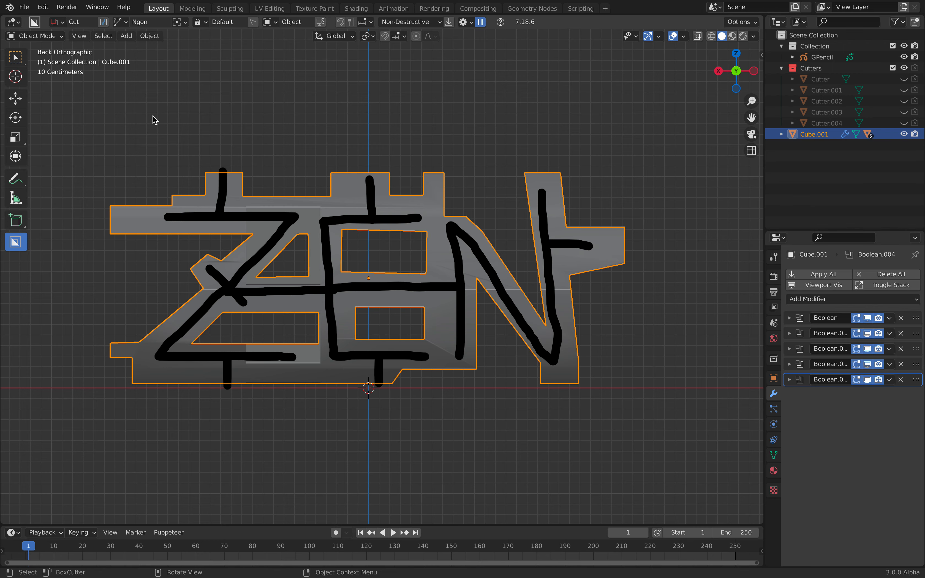
Step: Change the BoxCutter shape to Box for Cut operations
{"action": "left_click", "coordinate": [56, 25]}
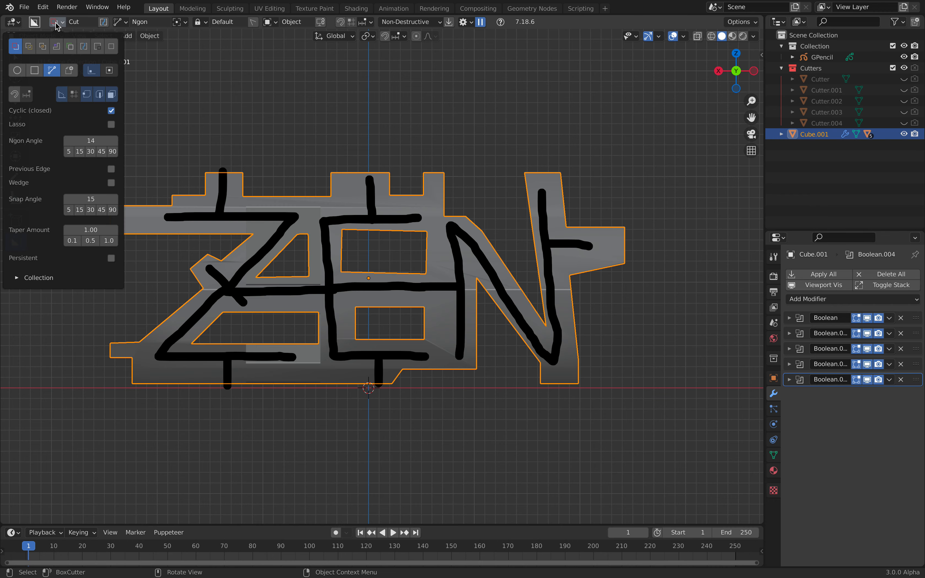
{"action": "left_click", "coordinate": [34, 71]}
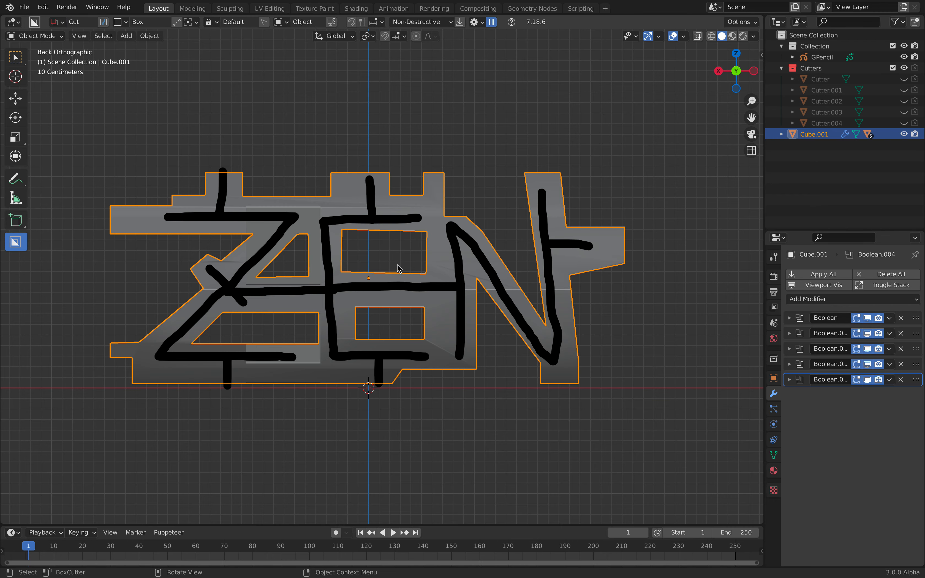
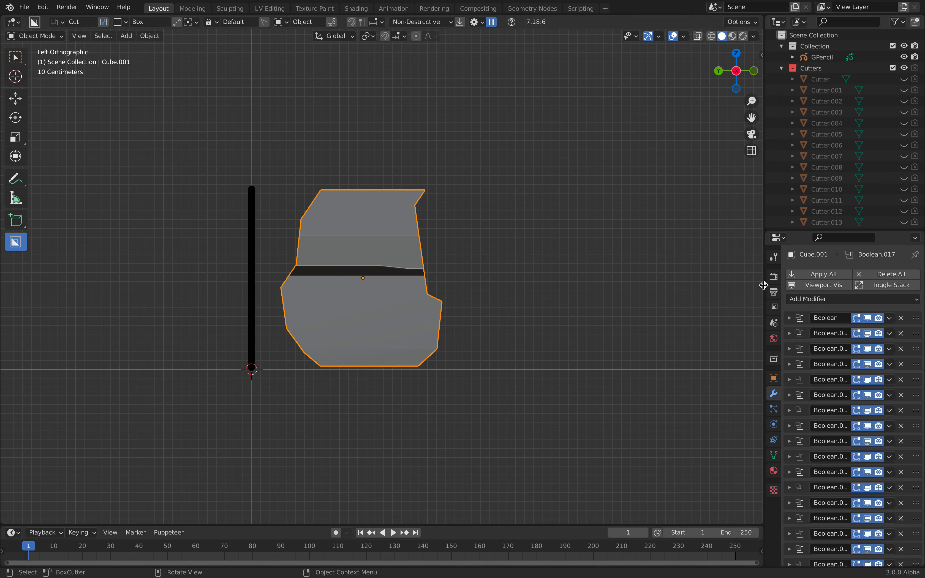
Step: Apply all Boolean modifiers on Cube.001, delete the Cutters collection with its hierarchy, and save the file
{"action": "left_click", "coordinate": [824, 274]}
{"action": "left_click", "coordinate": [821, 79]}
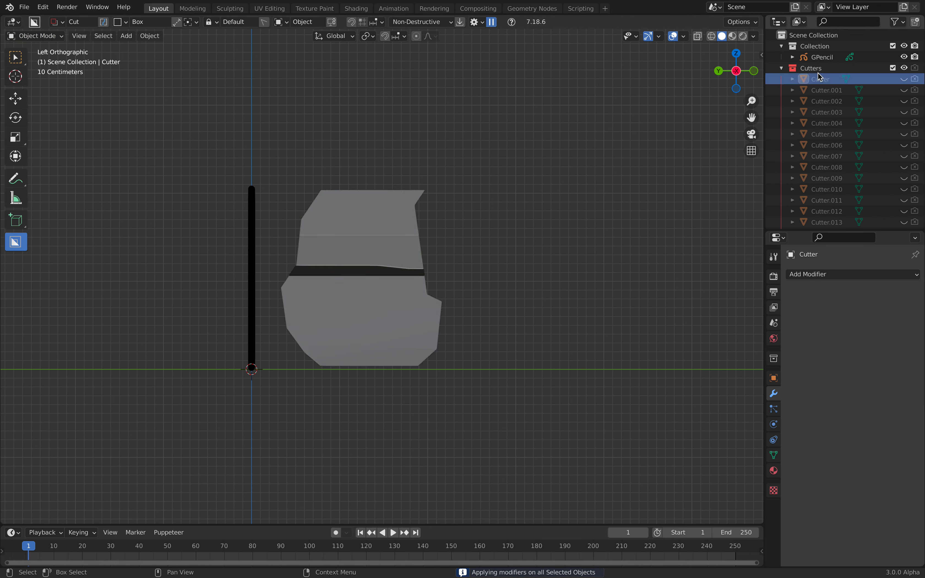
{"action": "right_click", "coordinate": [816, 68]}
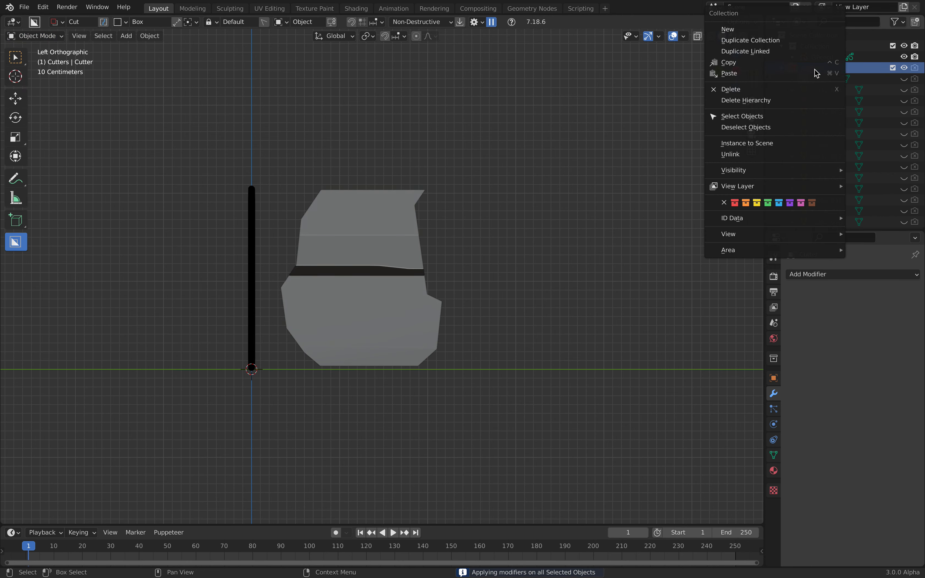
{"action": "left_click", "coordinate": [811, 101]}
{"action": "key", "text": "ctrl+s"}
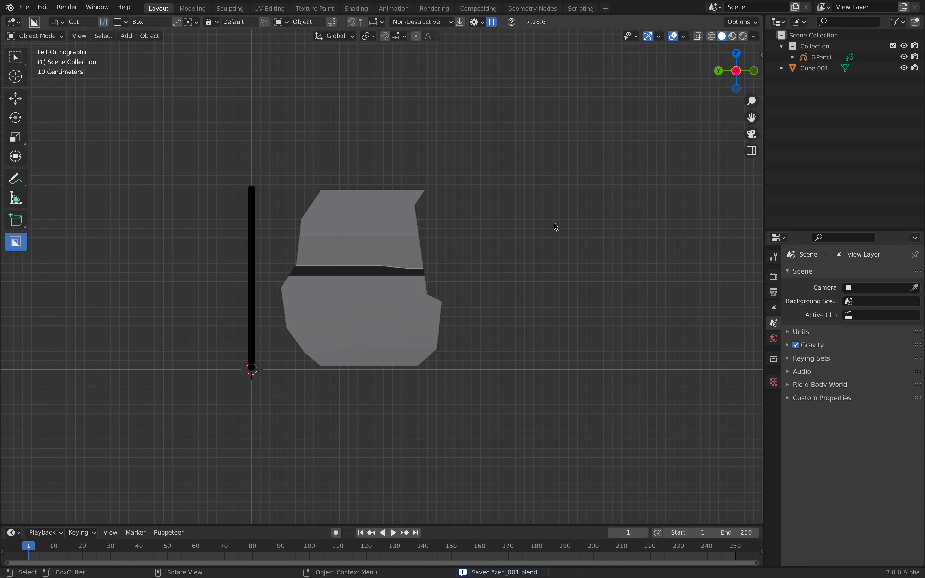
Step: Select the carved block Cube.001 and hide the GPencil lettering
{"action": "left_click", "coordinate": [389, 251]}
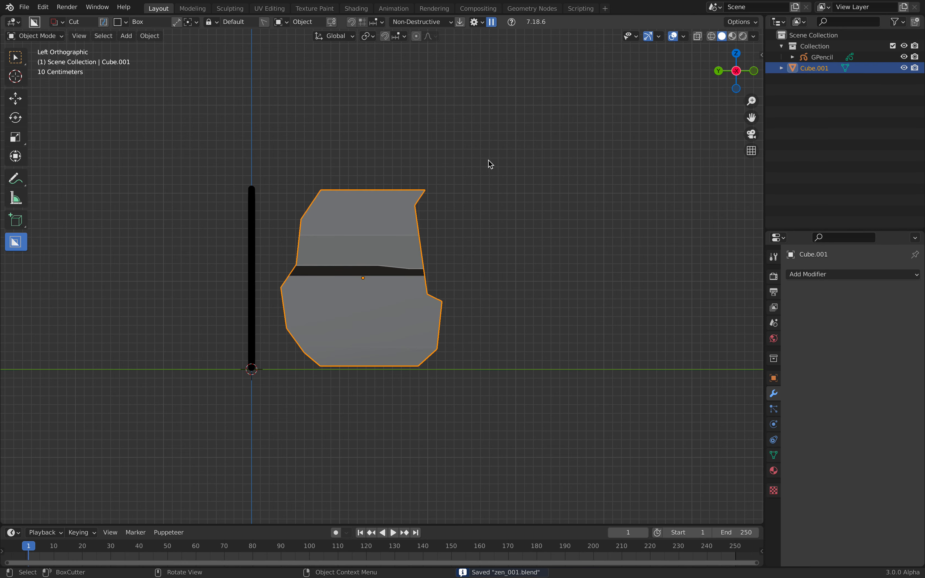
{"action": "left_click", "coordinate": [907, 58]}
{"action": "scroll", "coordinate": [458, 184], "scroll_direction": "up", "scroll_amount": 2}
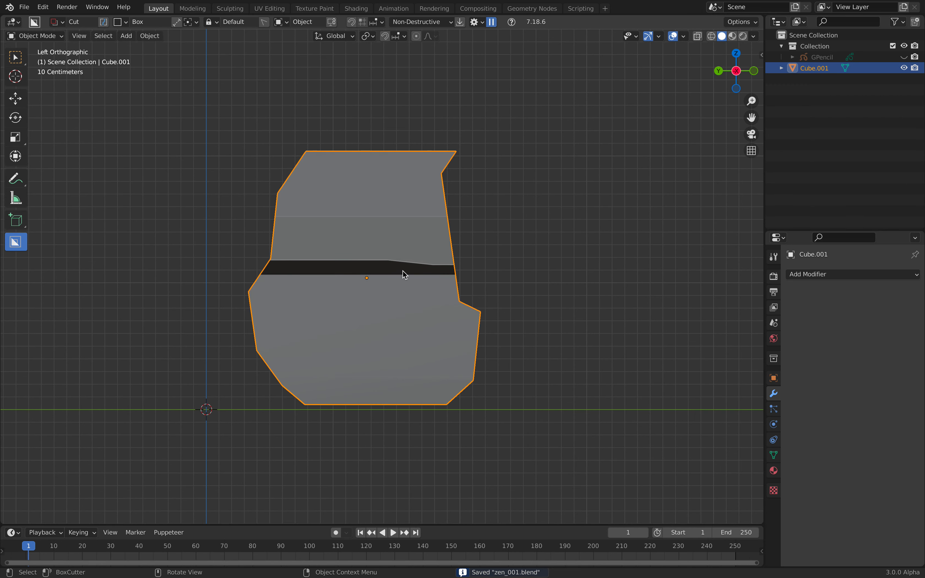
Step: Start Grid Modeler on the block's large lower end face and draw a tall, narrow slot outline with two chamfered corners
{"action": "key", "text": "Tab"}
{"action": "left_click", "coordinate": [343, 345]}
{"action": "middle_click_drag", "start_coordinate": [344, 345], "coordinate": [378, 319]}
{"action": "right_click", "coordinate": [438, 307]}
{"action": "left_click", "coordinate": [438, 307]}
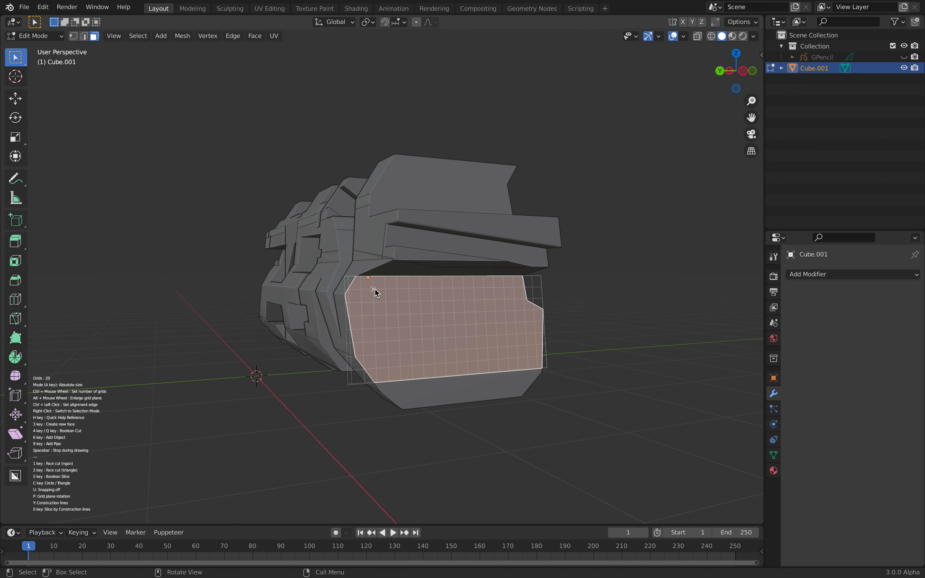
{"action": "left_click", "coordinate": [380, 290]}
{"action": "left_click", "coordinate": [386, 291]}
{"action": "left_click", "coordinate": [399, 339]}
{"action": "left_click", "coordinate": [389, 354]}
{"action": "left_click", "coordinate": [377, 354]}
{"action": "left_click", "coordinate": [374, 289]}
Step: Array the slot outline into five copies across the end face, Boolean-cut them through, and save the file
{"action": "right_click", "coordinate": [434, 313]}
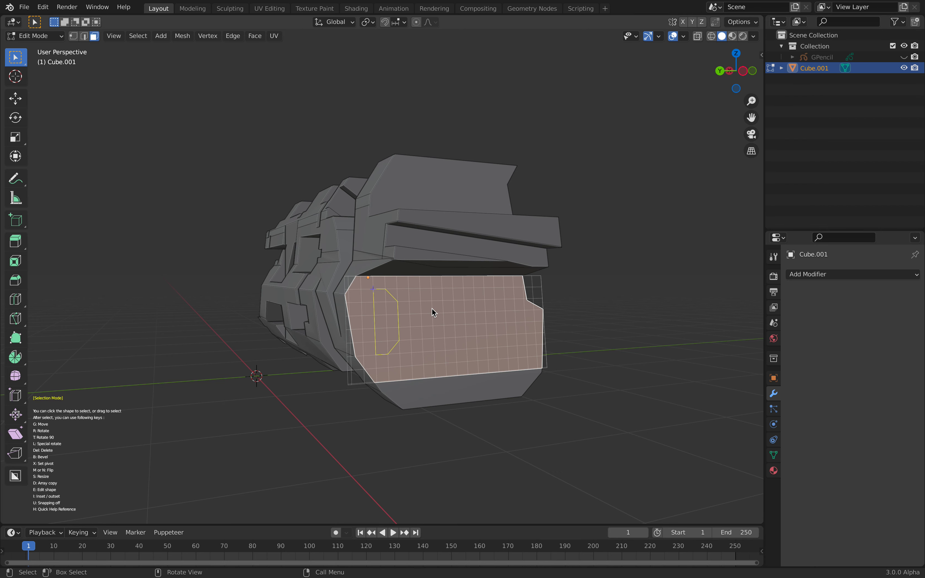
{"action": "key", "text": "d"}
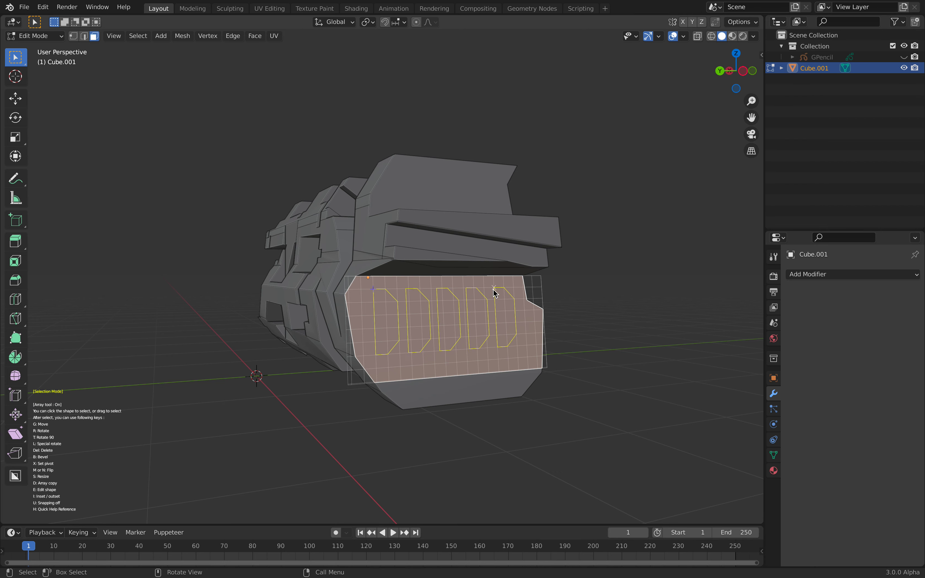
{"action": "left_click", "coordinate": [503, 294]}
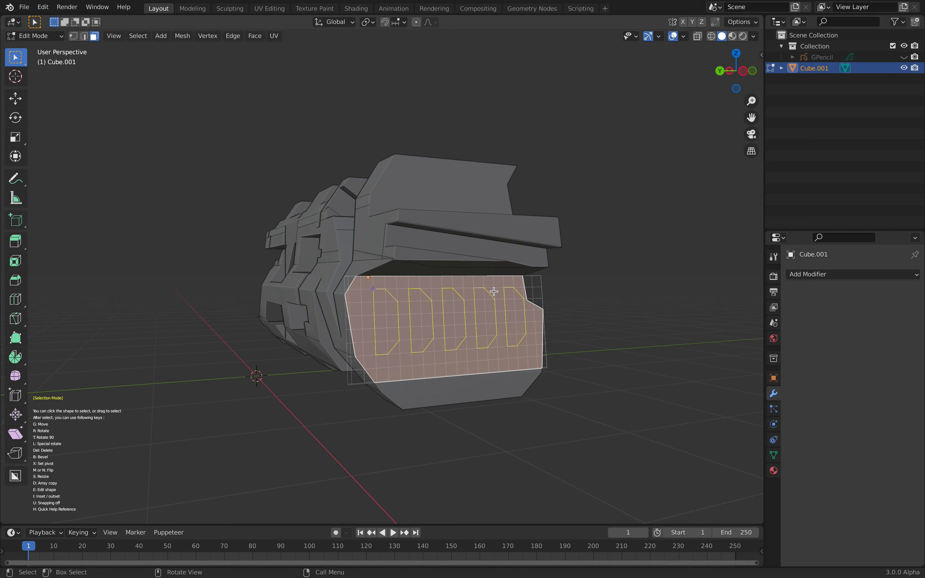
{"action": "key", "text": "Return"}
{"action": "middle_click_drag", "start_coordinate": [492, 289], "coordinate": [407, 268]}
{"action": "key", "text": "ctrl+s"}
Step: Create a Grid Modeler edge pipe along a wide U-shaped path on the face below the slots, using 32 grids
{"action": "left_click", "coordinate": [422, 320]}
{"action": "middle_click_drag", "start_coordinate": [423, 321], "coordinate": [463, 329]}
{"action": "right_click", "coordinate": [464, 316]}
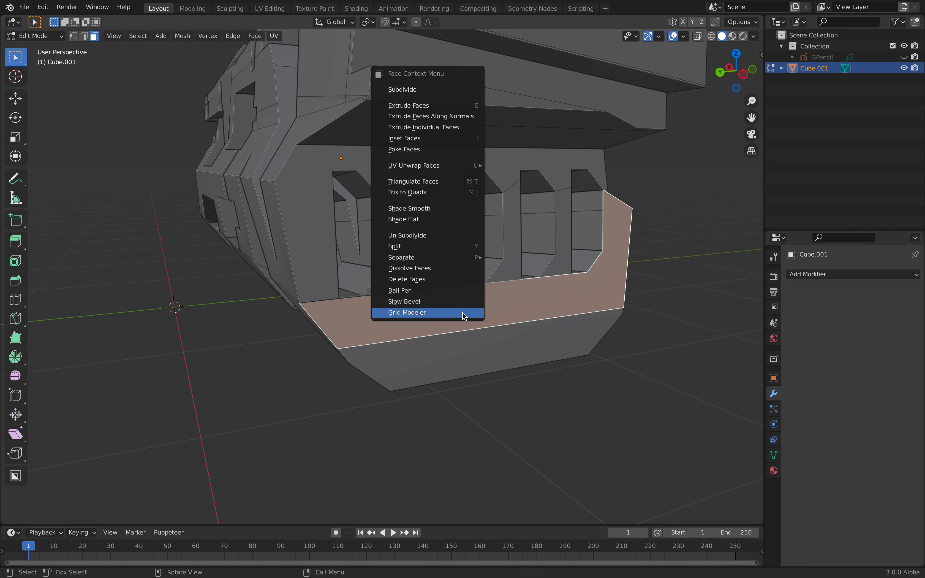
{"action": "left_click", "coordinate": [445, 313]}
{"action": "scroll", "coordinate": [455, 326], "scroll_direction": "up", "scroll_amount": 4, "text": "ctrl"}
{"action": "scroll", "coordinate": [455, 326], "scroll_direction": "up", "scroll_amount": 8, "text": "ctrl"}
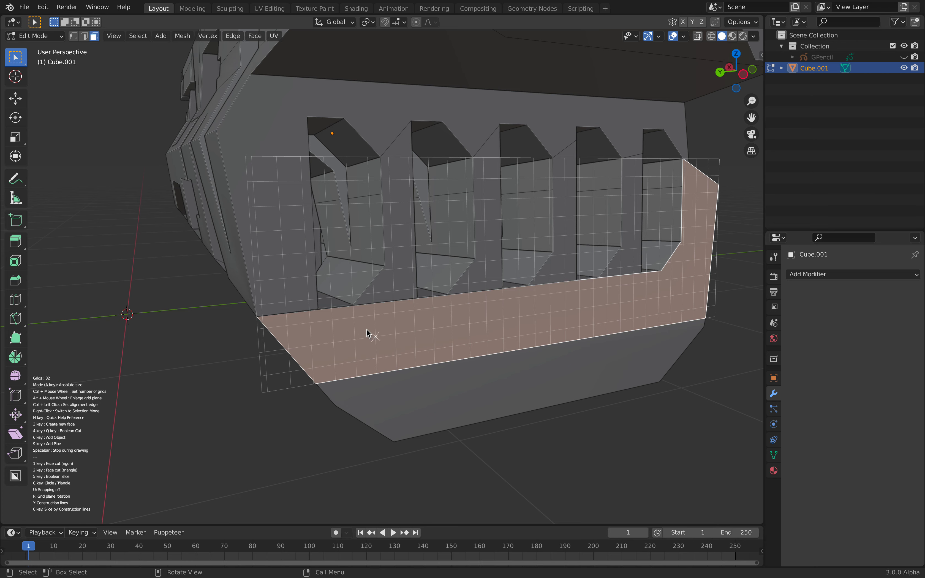
{"action": "left_click_drag", "start_coordinate": [353, 318], "coordinate": [645, 293]}
{"action": "left_click", "coordinate": [646, 284]}
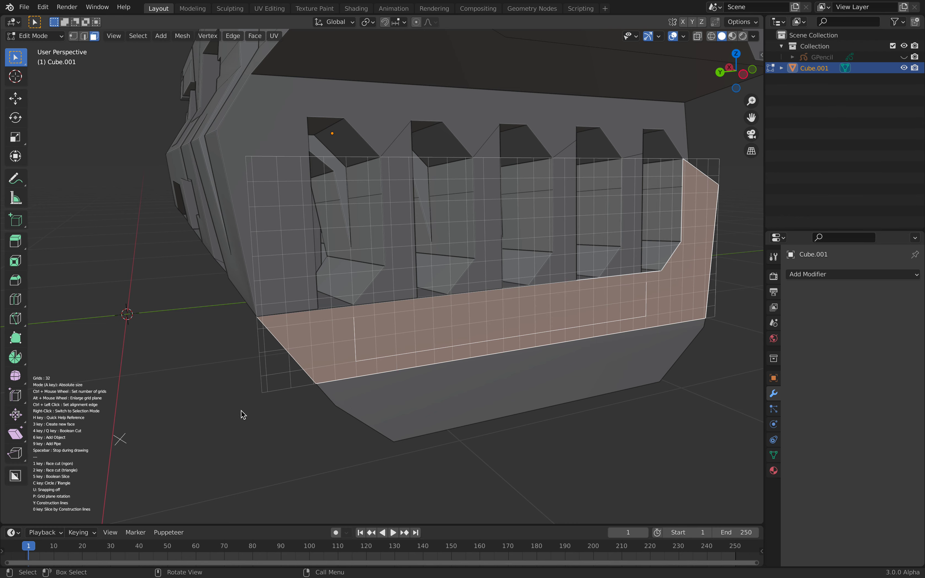
{"action": "key", "text": "9"}
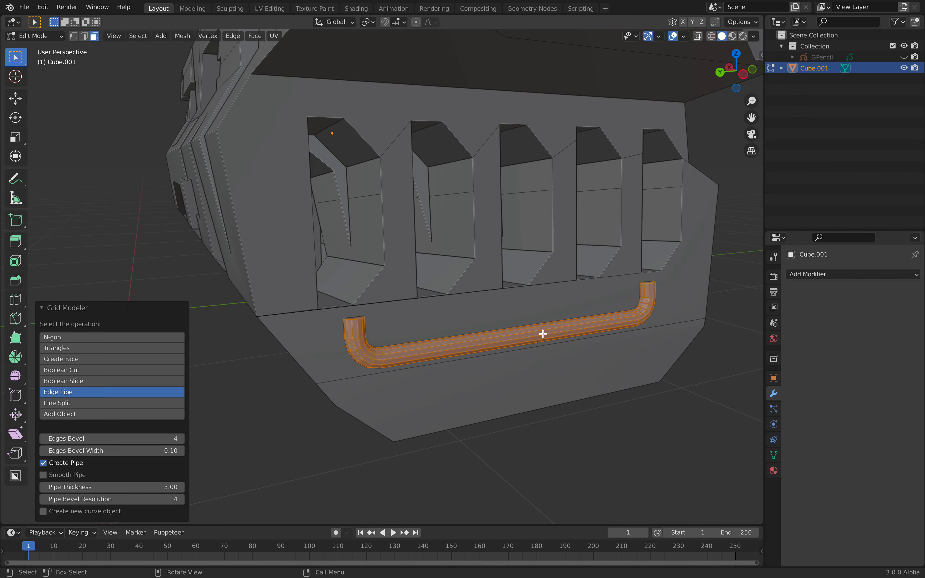
Step: Rotate the pipe 90° about the global Y axis so its bent ends point toward the wall
{"action": "middle_click_drag", "start_coordinate": [444, 344], "coordinate": [547, 341]}
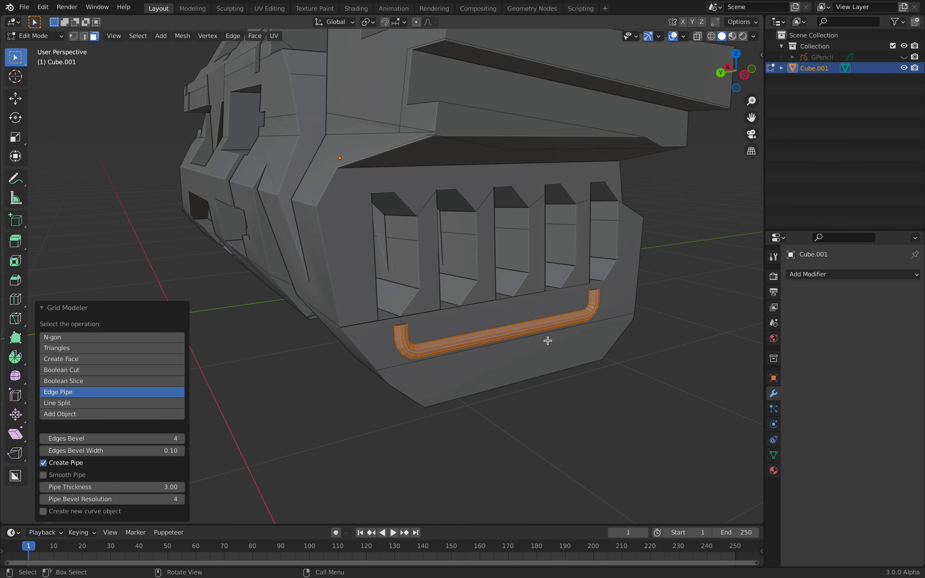
{"action": "key", "text": "r"}
{"action": "key", "text": "y"}
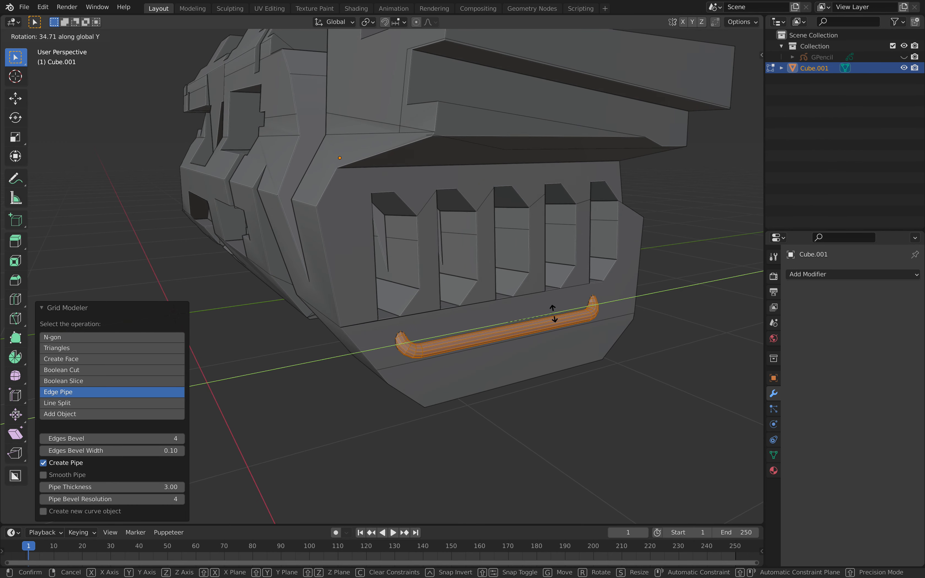
{"action": "type", "text": "90"}
{"action": "key", "text": "Return"}
Step: Move the pipe about -0.067 m along X so its ends meet the wall as a handle, and save the file
{"action": "middle_click_drag", "start_coordinate": [554, 314], "coordinate": [553, 397]}
{"action": "key", "text": "g"}
{"action": "key", "text": "x"}
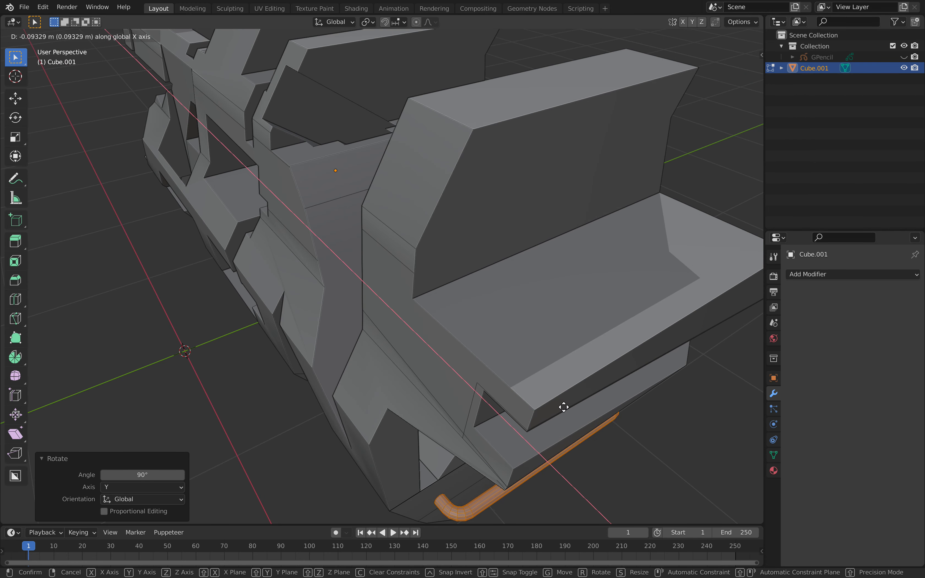
{"action": "left_click", "coordinate": [560, 409]}
{"action": "middle_click_drag", "start_coordinate": [557, 429], "coordinate": [529, 275]}
{"action": "scroll", "coordinate": [429, 351], "scroll_direction": "up", "scroll_amount": 5}
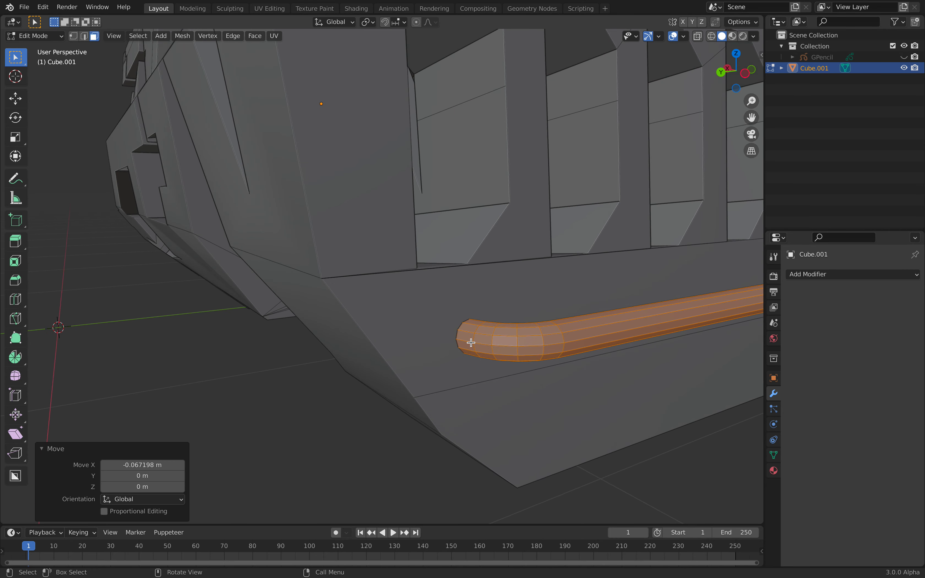
{"action": "middle_click_drag", "start_coordinate": [578, 322], "coordinate": [559, 324]}
{"action": "scroll", "coordinate": [559, 325], "scroll_direction": "down", "scroll_amount": 3}
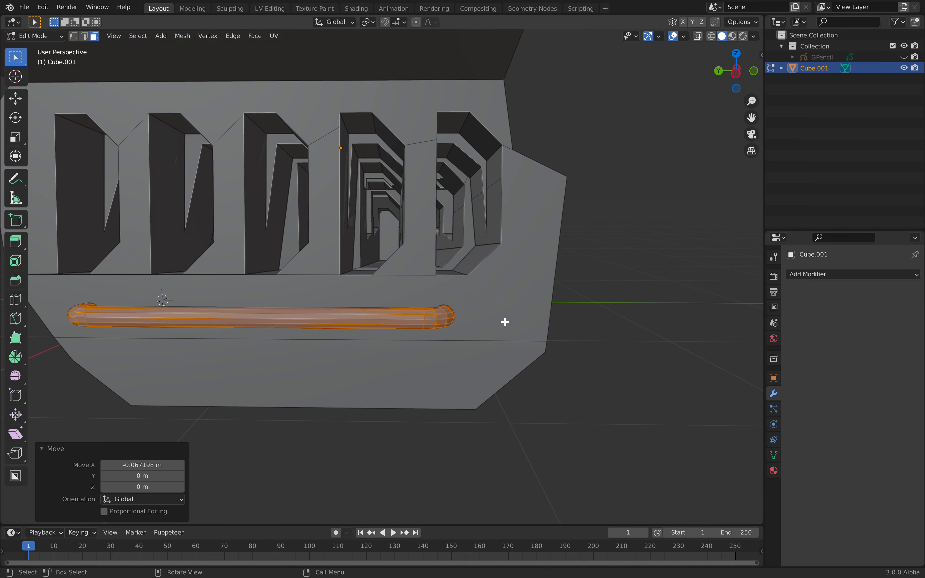
{"action": "middle_click_drag", "start_coordinate": [499, 320], "coordinate": [515, 324]}
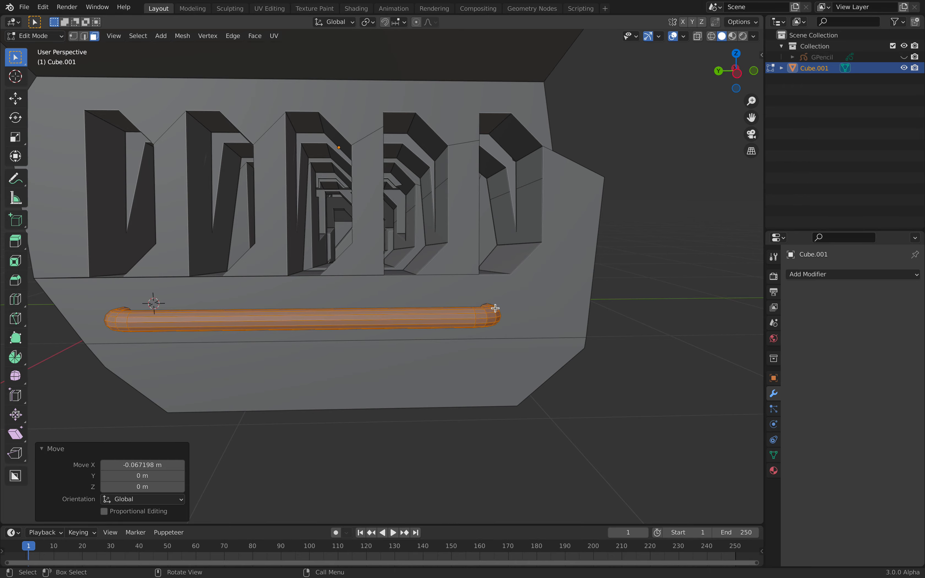
{"action": "scroll", "coordinate": [487, 312], "scroll_direction": "down", "scroll_amount": 3}
{"action": "middle_click_drag", "start_coordinate": [487, 312], "coordinate": [605, 233]}
{"action": "key", "text": "Tab"}
{"action": "key", "text": "ctrl+s"}
Step: Start Grid Modeler on the recessed rectangular strip on the block's top side and draw a small 12-edge circle near one end
{"action": "mouse_move", "coordinate": [457, 267]}
{"action": "middle_mouse_down"}
{"action": "mouse_move", "coordinate": [485, 297]}
{"action": "mouse_move", "coordinate": [513, 274]}
{"action": "mouse_move", "coordinate": [510, 259]}
{"action": "mouse_move", "coordinate": [460, 269]}
{"action": "middle_mouse_up"}
{"action": "key", "text": "Tab"}
{"action": "left_click", "coordinate": [496, 259]}
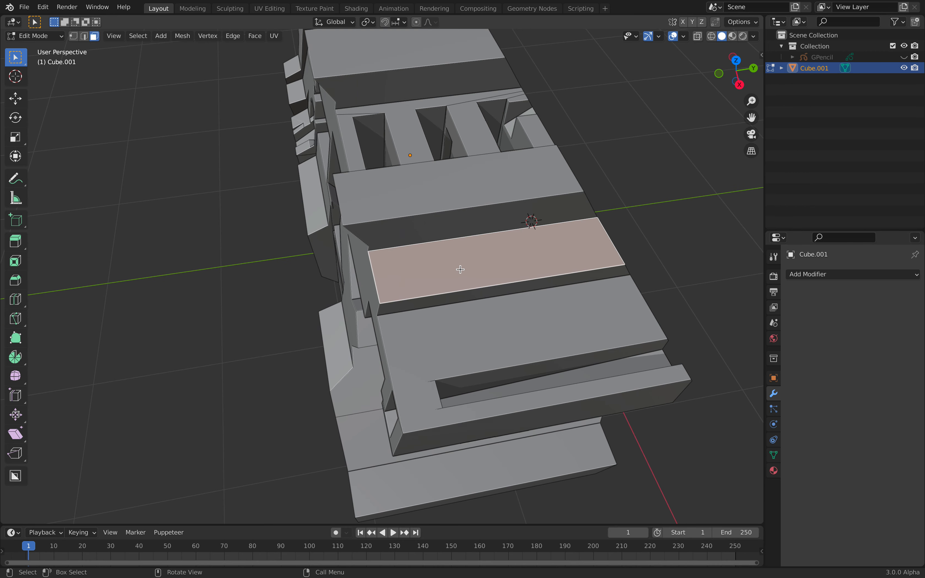
{"action": "right_click", "coordinate": [447, 264]}
{"action": "left_click", "coordinate": [450, 265]}
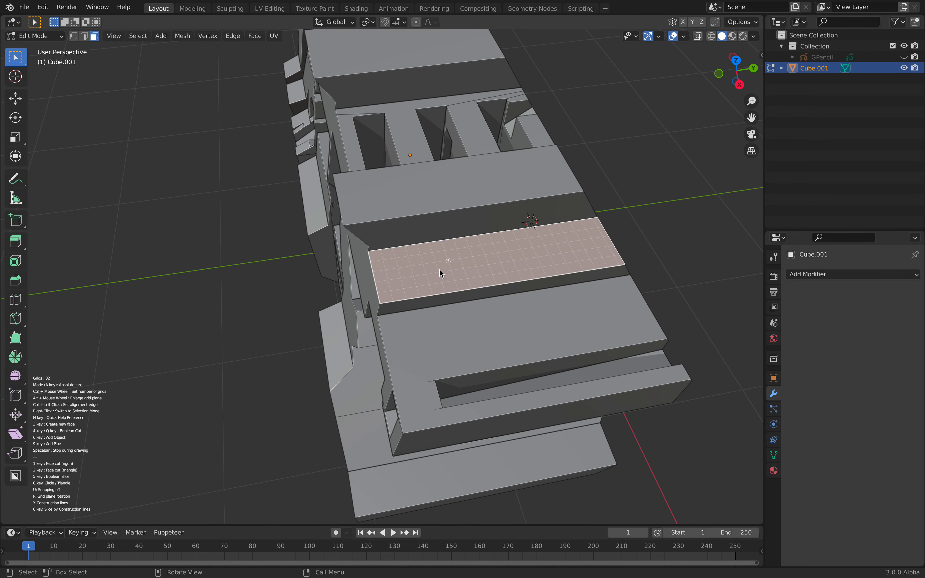
{"action": "scroll", "coordinate": [420, 270], "scroll_direction": "up", "scroll_amount": 2}
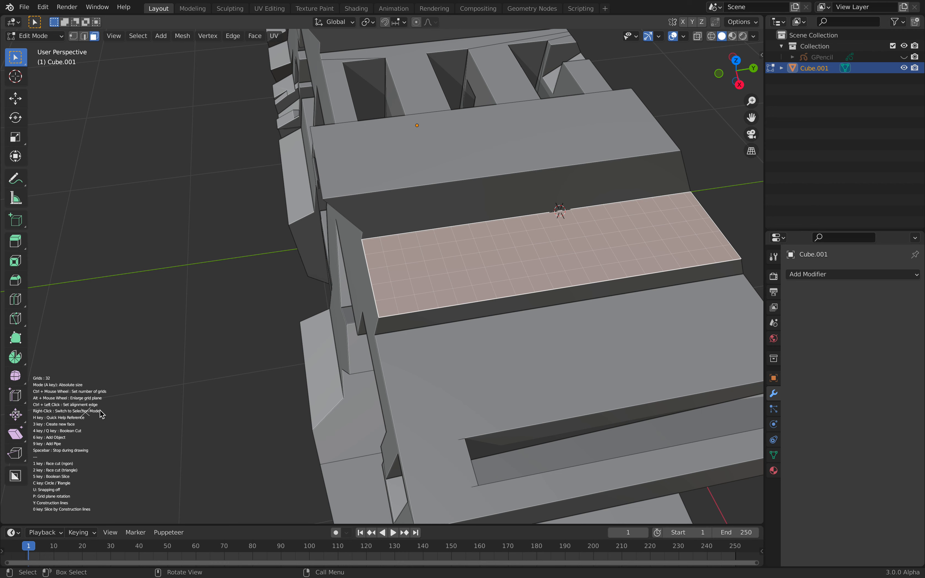
{"action": "key", "text": "c"}
{"action": "left_click_drag", "start_coordinate": [435, 270], "coordinate": [442, 275]}
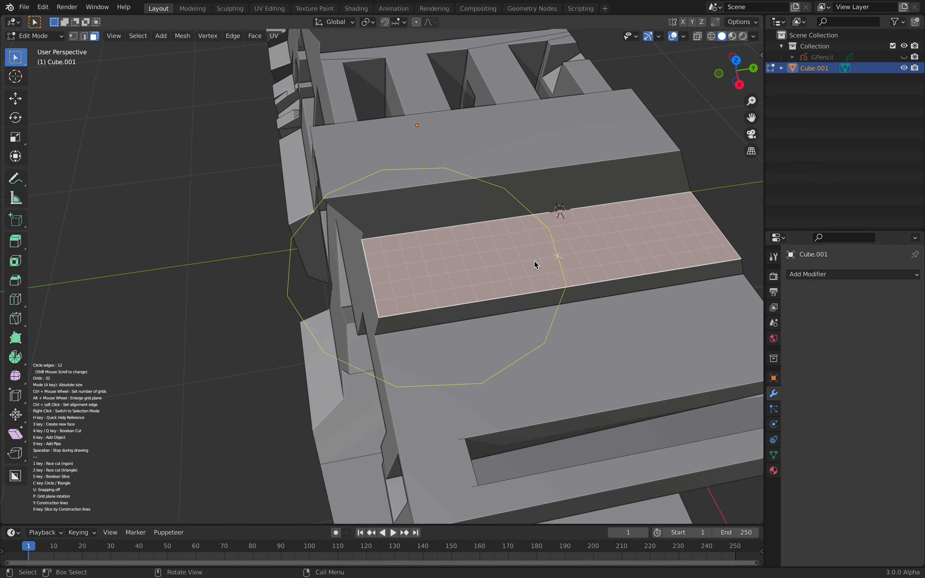
Step: Array the circle into four copies along the strip and Boolean-cut them into the face
{"action": "right_click", "coordinate": [447, 276]}
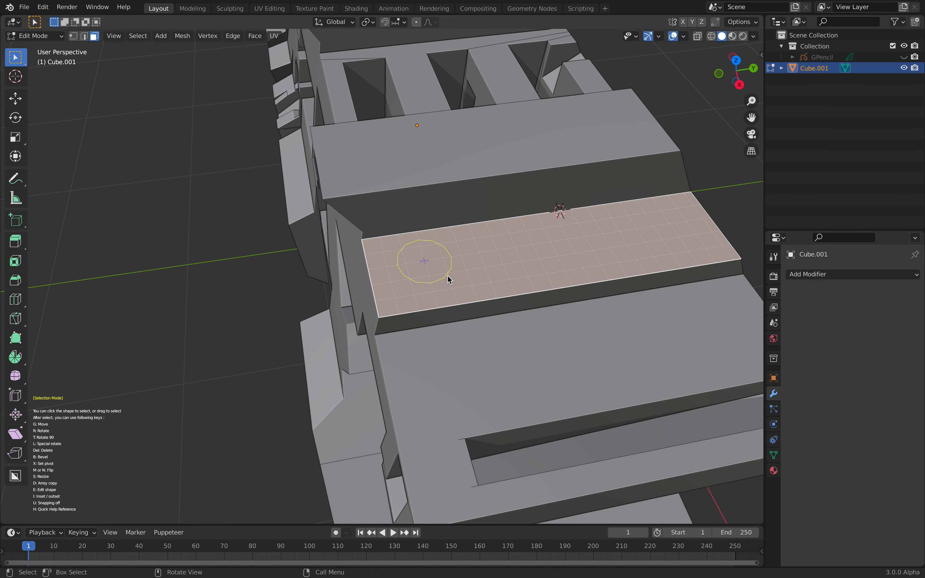
{"action": "key", "text": "d"}
{"action": "scroll", "coordinate": [656, 225], "scroll_direction": "up", "scroll_amount": 3}
{"action": "scroll", "coordinate": [669, 225], "scroll_direction": "down", "scroll_amount": 1}
{"action": "left_click", "coordinate": [669, 226]}
{"action": "middle_click_drag", "start_coordinate": [628, 242], "coordinate": [598, 300]}
{"action": "key", "text": "Return"}
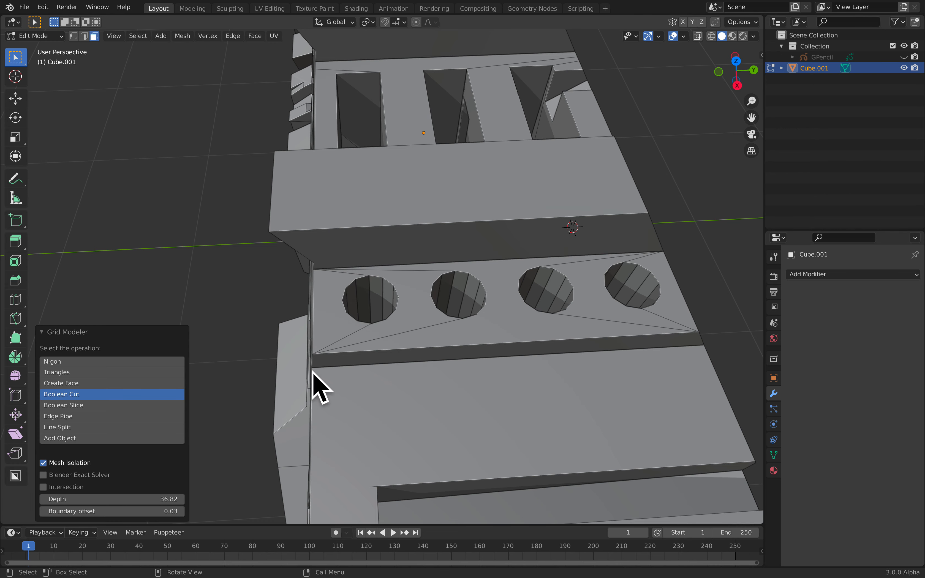
Step: Reduce the Boolean cut depth of the four round holes to 1.12
{"action": "left_click_drag", "start_coordinate": [136, 499], "coordinate": [99, 499]}
{"action": "left_click_drag", "start_coordinate": [2, 499], "coordinate": [1, 498]}
{"action": "left_click_drag", "start_coordinate": [115, 499], "coordinate": [88, 499]}
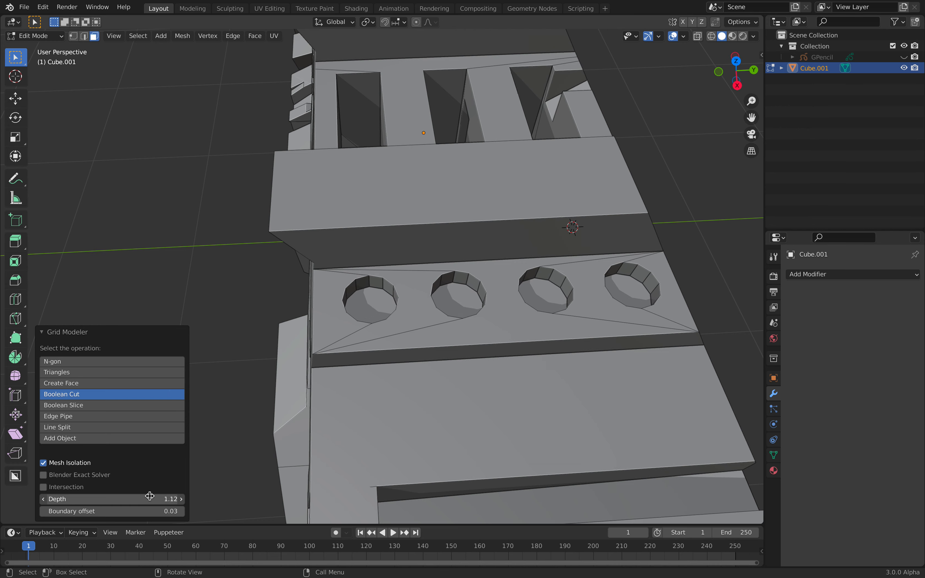
Step: Select the floor faces of all four round holes and inset them by about 0.027 m
{"action": "left_click", "coordinate": [373, 308]}
{"action": "left_click", "coordinate": [468, 306], "text": "shift"}
{"action": "left_click", "coordinate": [547, 297], "text": "shift"}
{"action": "left_click", "coordinate": [626, 291], "text": "shift"}
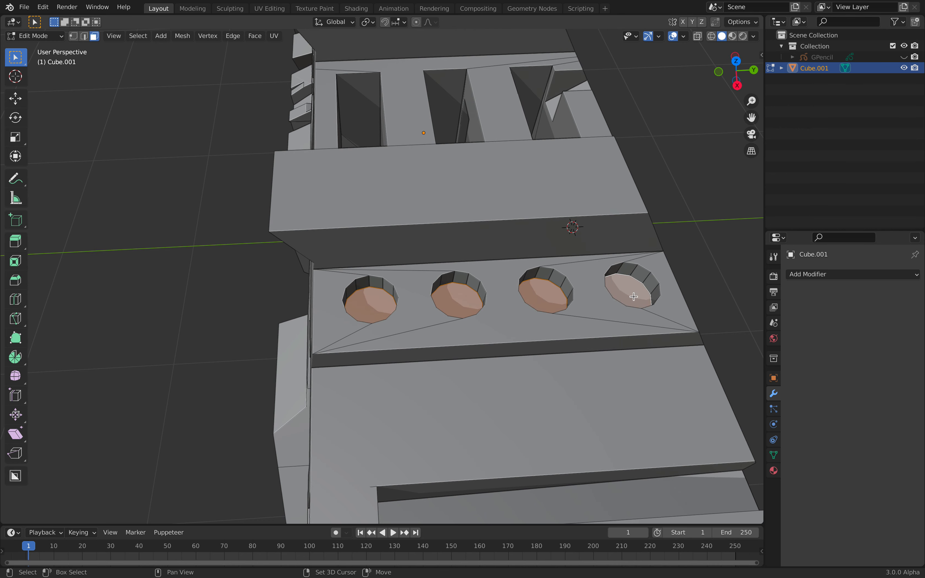
{"action": "key", "text": "i"}
{"action": "left_click", "coordinate": [694, 346]}
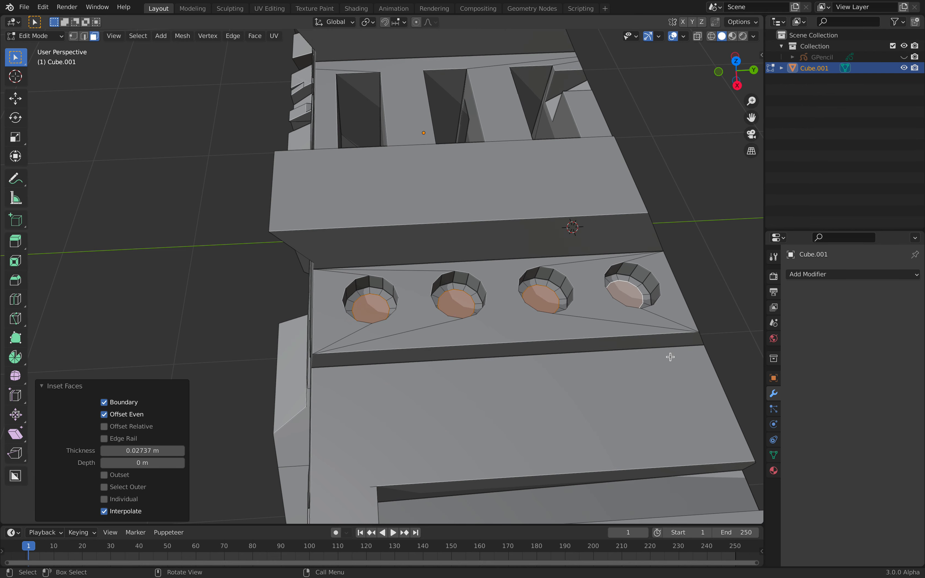
Step: Extrude the four inset floor faces along their normals with an offset of 0.116 m to form short cylinders
{"action": "middle_click_drag", "start_coordinate": [671, 357], "coordinate": [607, 376]}
{"action": "key", "text": "q"}
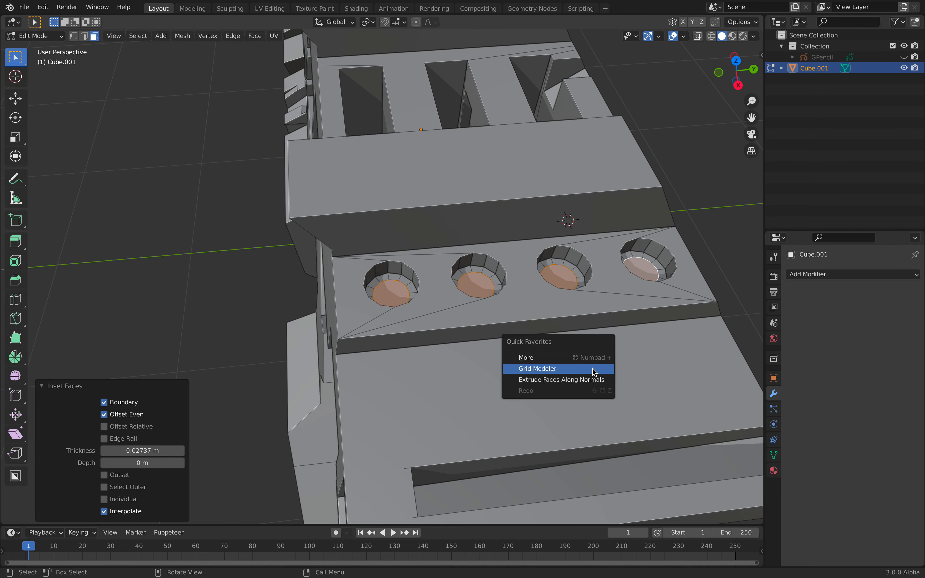
{"action": "left_click", "coordinate": [594, 380]}
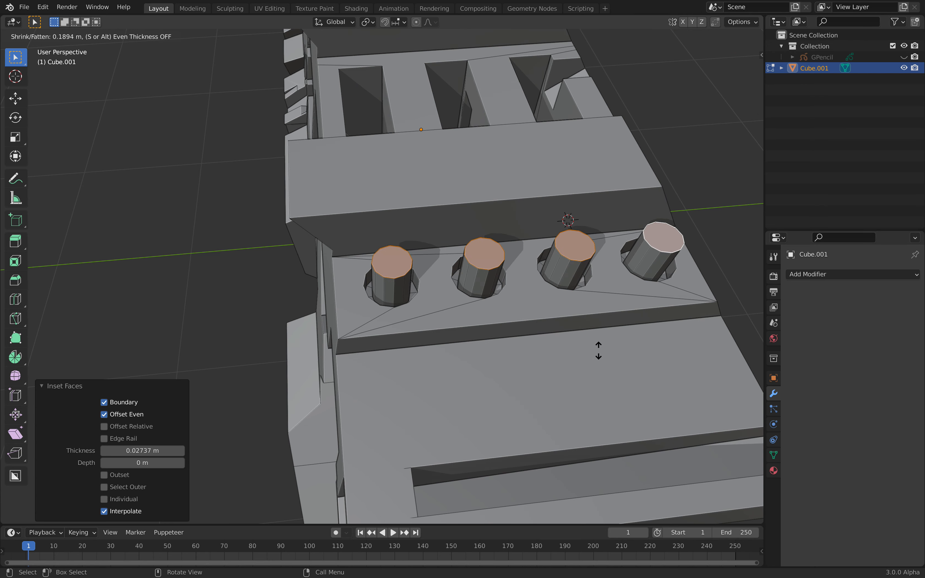
{"action": "left_click", "coordinate": [665, 320]}
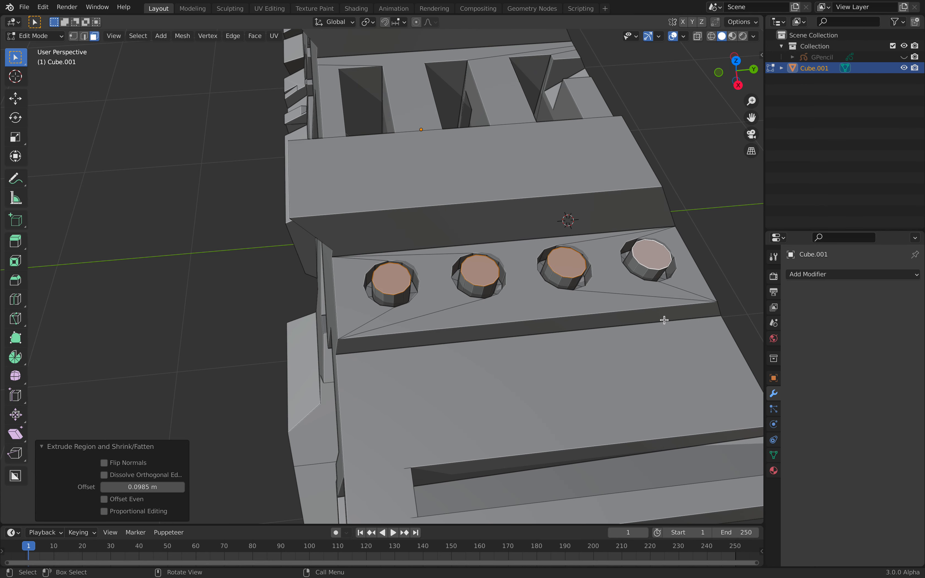
{"action": "mouse_move", "coordinate": [142, 487]}
{"action": "left_mouse_down"}
{"action": "mouse_move", "coordinate": [128, 487]}
{"action": "mouse_move", "coordinate": [147, 487]}
{"action": "left_mouse_up"}
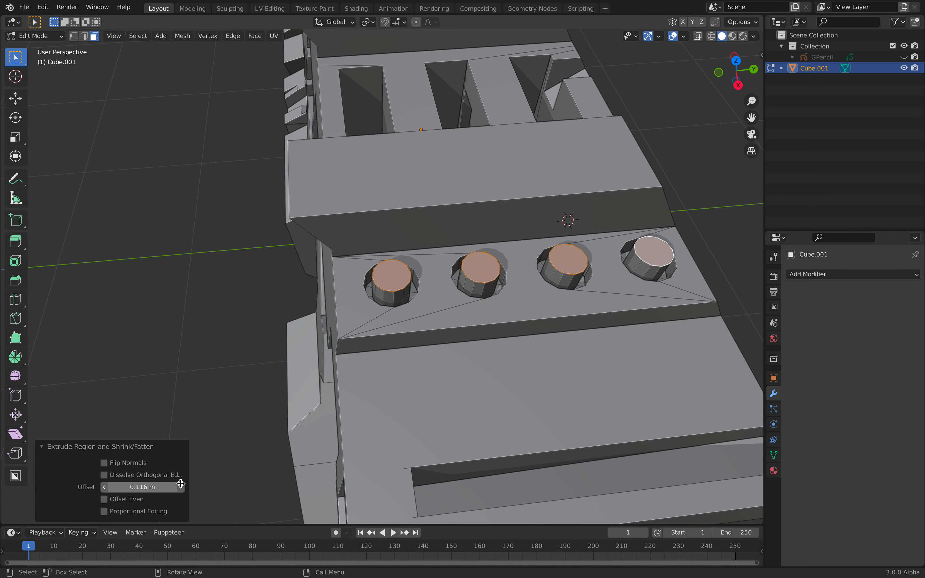
Step: Inset the top faces of the four cylinders by about 0.014 m
{"action": "key", "text": "i"}
{"action": "left_click", "coordinate": [638, 346]}
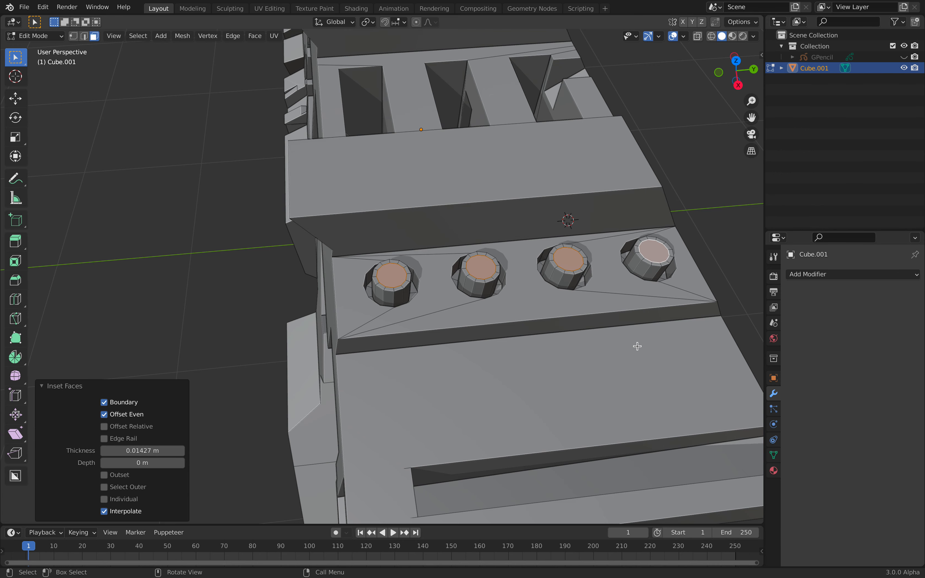
{"action": "middle_click_drag", "start_coordinate": [597, 337], "coordinate": [589, 327]}
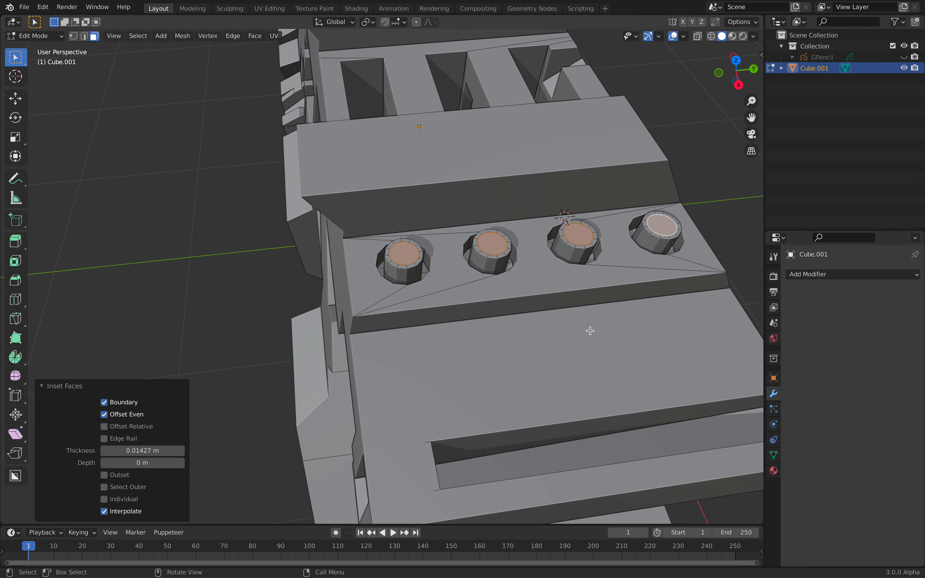
Step: Extrude the inset top faces of the four cylinders inward along their normals with an offset of -0.0758 m
{"action": "key", "text": "q"}
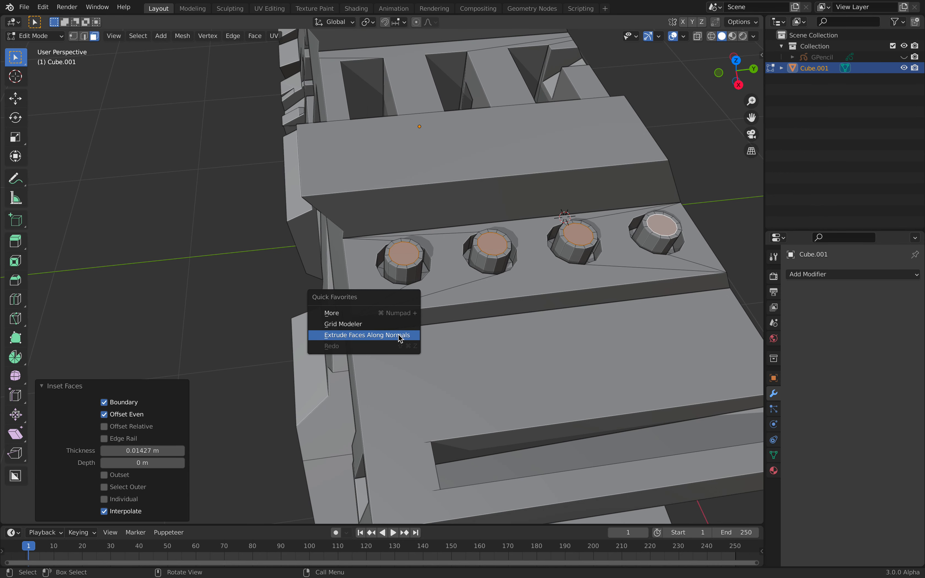
{"action": "left_click", "coordinate": [399, 337]}
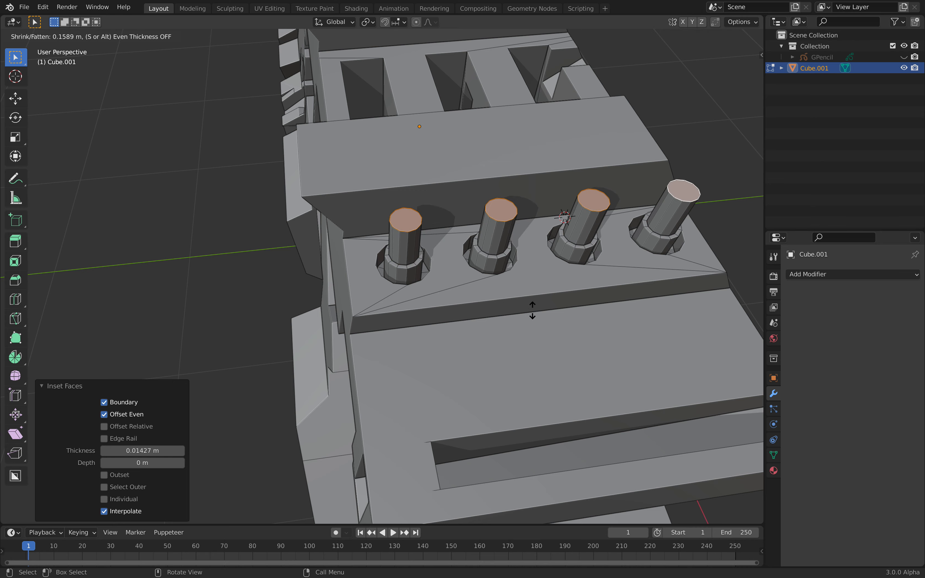
{"action": "left_click", "coordinate": [525, 347]}
Step: Return to Object Mode, deselect the model and save the file
{"action": "left_click", "coordinate": [37, 37]}
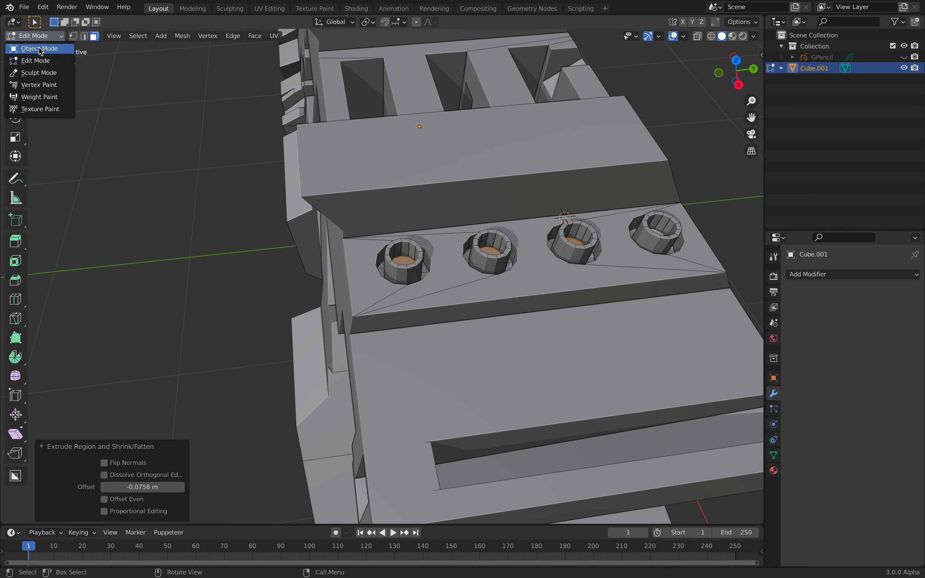
{"action": "left_click", "coordinate": [39, 48]}
{"action": "scroll", "coordinate": [510, 227], "scroll_direction": "down", "scroll_amount": 5}
{"action": "middle_click_drag", "start_coordinate": [627, 253], "coordinate": [532, 263]}
{"action": "key", "text": "alt+a"}
{"action": "middle_click_drag", "start_coordinate": [557, 321], "coordinate": [448, 283]}
{"action": "key", "text": "ctrl+s"}
Step: Turn off the Shadow option in the viewport shading and save the file
{"action": "left_click", "coordinate": [739, 73]}
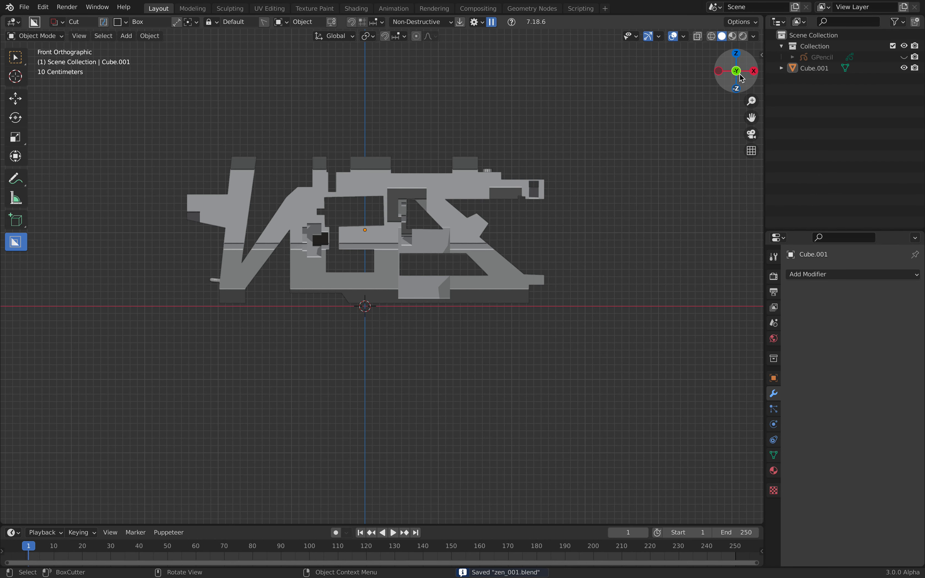
{"action": "left_click", "coordinate": [754, 37]}
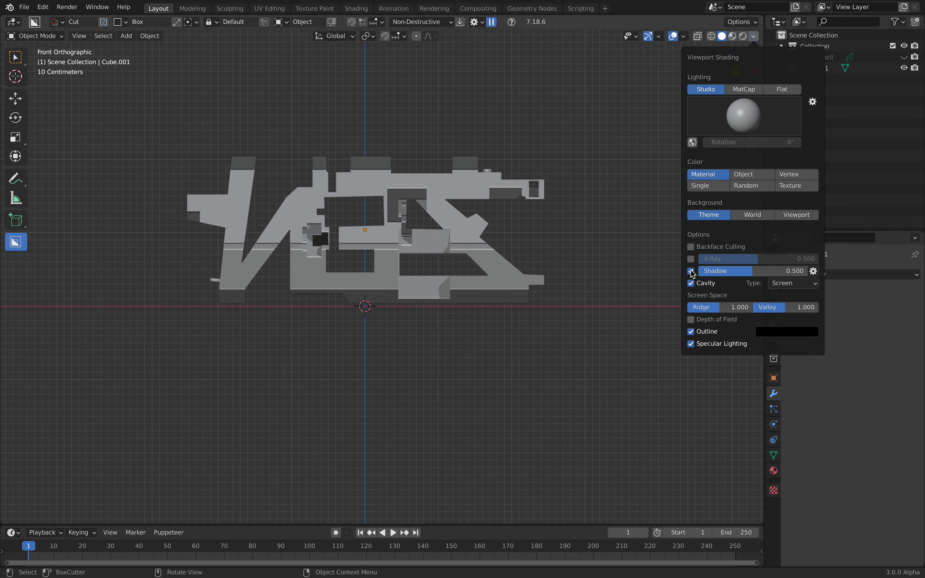
{"action": "middle_click_drag", "start_coordinate": [566, 285], "coordinate": [435, 298]}
{"action": "left_click", "coordinate": [757, 39]}
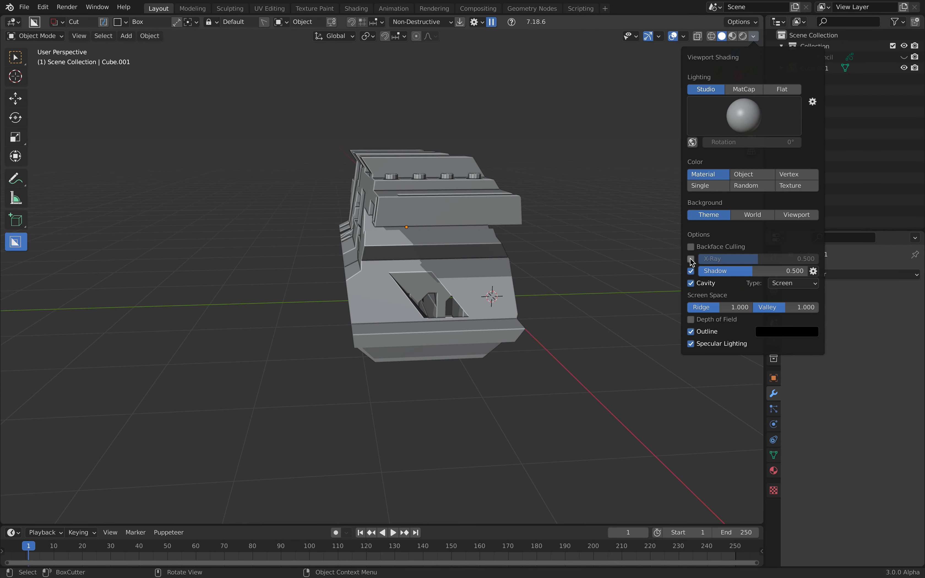
{"action": "mouse_move", "coordinate": [573, 267]}
{"action": "middle_mouse_down"}
{"action": "mouse_move", "coordinate": [438, 248]}
{"action": "mouse_move", "coordinate": [421, 226]}
{"action": "mouse_move", "coordinate": [386, 233]}
{"action": "mouse_move", "coordinate": [413, 229]}
{"action": "mouse_move", "coordinate": [446, 270]}
{"action": "mouse_move", "coordinate": [473, 258]}
{"action": "mouse_move", "coordinate": [497, 261]}
{"action": "mouse_move", "coordinate": [466, 259]}
{"action": "mouse_move", "coordinate": [443, 241]}
{"action": "mouse_move", "coordinate": [454, 256]}
{"action": "mouse_move", "coordinate": [456, 235]}
{"action": "middle_mouse_up"}
{"action": "key", "text": "ctrl+s"}
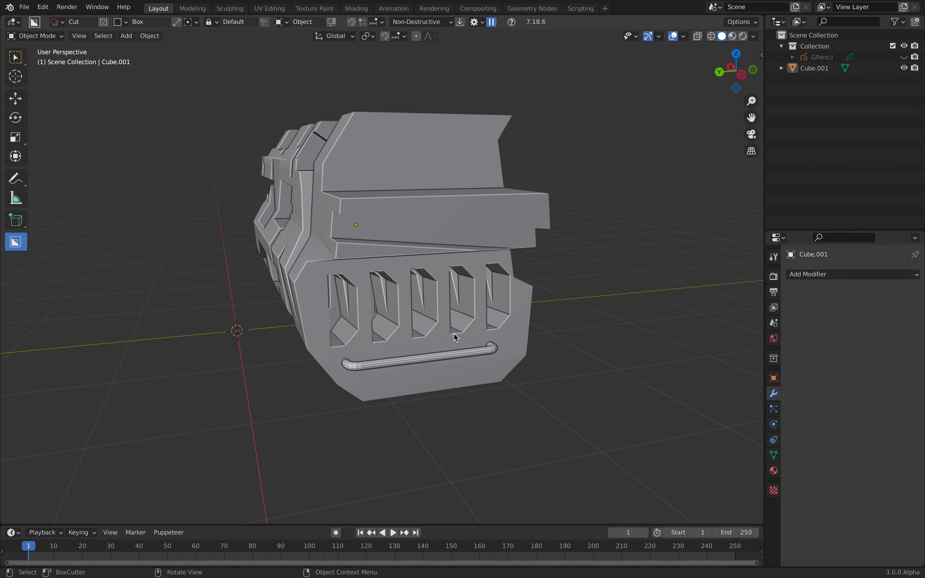
Step: Select the whole pipe below the five slots in Edit Mode and move it about -0.083 m in Y and 0.033 m in Z
{"action": "left_click", "coordinate": [456, 339]}
{"action": "middle_click_drag", "start_coordinate": [457, 345], "coordinate": [460, 320]}
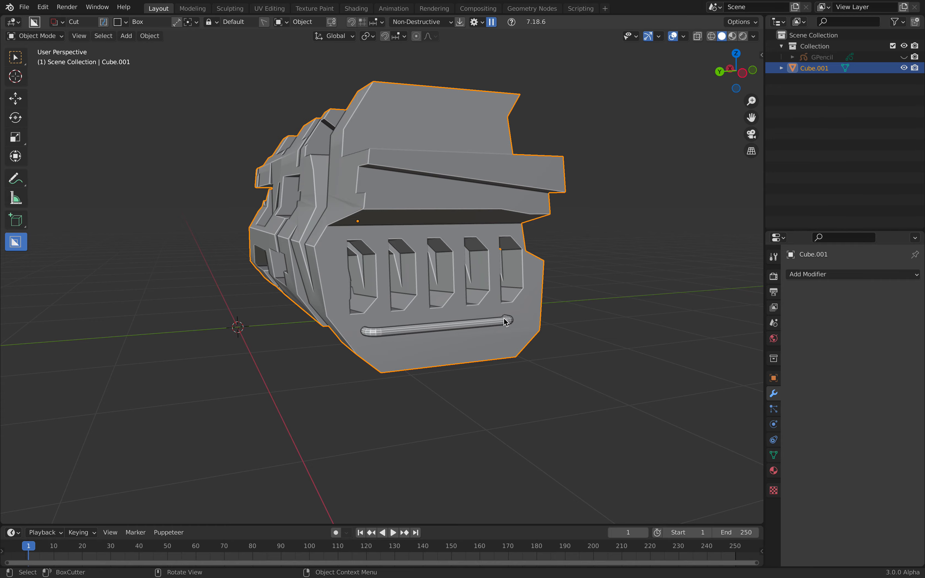
{"action": "key", "text": "Tab"}
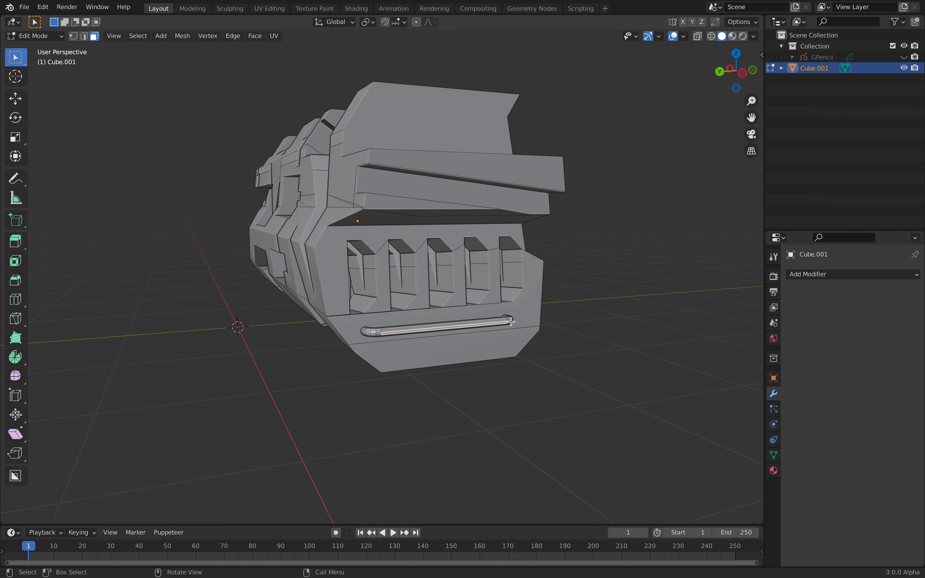
{"action": "key", "text": "ctrl+l"}
{"action": "left_click", "coordinate": [744, 75]}
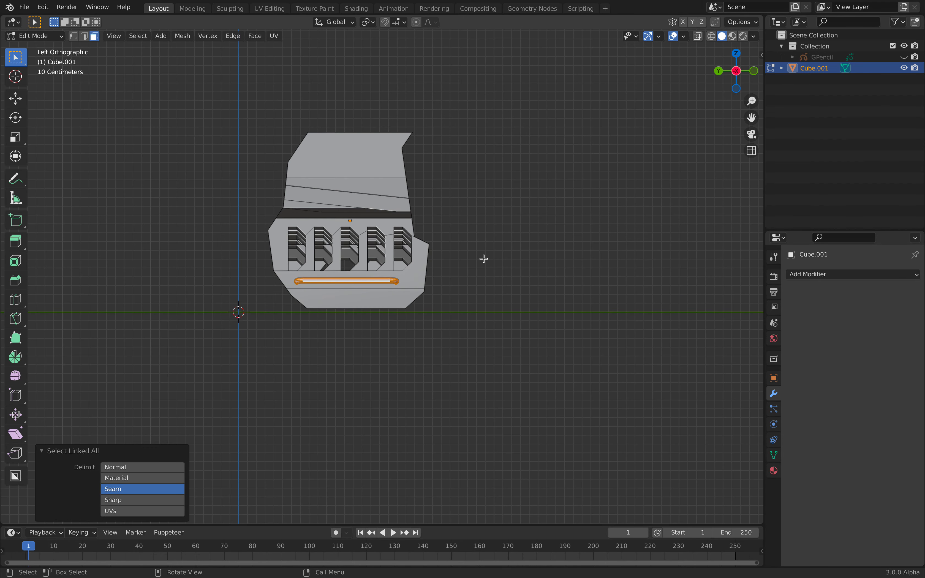
{"action": "scroll", "coordinate": [484, 258], "scroll_direction": "up", "scroll_amount": 6}
{"action": "key", "text": "g"}
{"action": "left_click", "coordinate": [469, 265]}
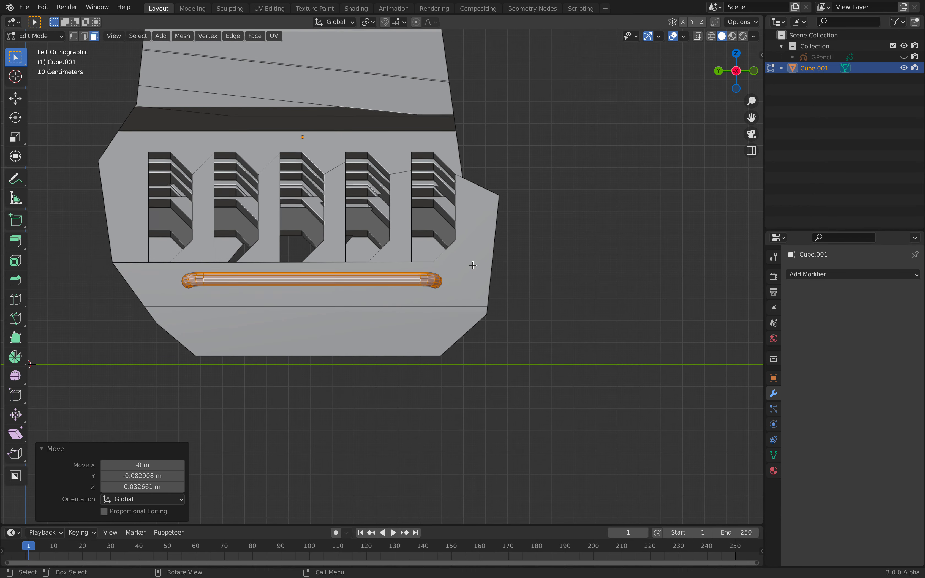
Step: Duplicate the pipe about 0.106 m straight down along the Z axis
{"action": "key", "text": "shift+d"}
{"action": "key", "text": "z"}
{"action": "left_click", "coordinate": [474, 295]}
{"action": "key", "text": "shift+d"}
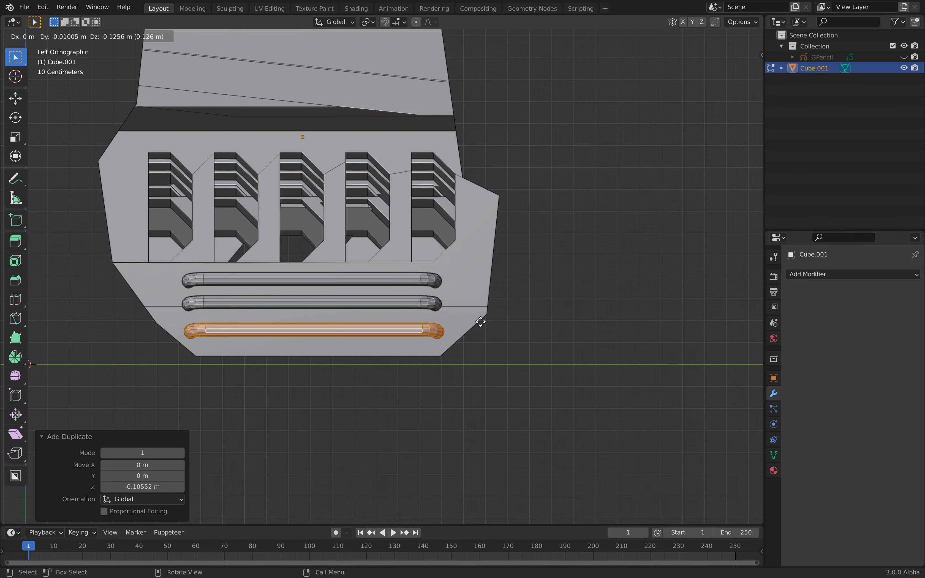
{"action": "left_click", "coordinate": [481, 325]}
{"action": "key", "text": "x"}
{"action": "left_click", "coordinate": [482, 324]}
Step: Save the file with the two parallel pipes in place
{"action": "middle_click_drag", "start_coordinate": [482, 324], "coordinate": [466, 287]}
{"action": "scroll", "coordinate": [474, 295], "scroll_direction": "down", "scroll_amount": 10}
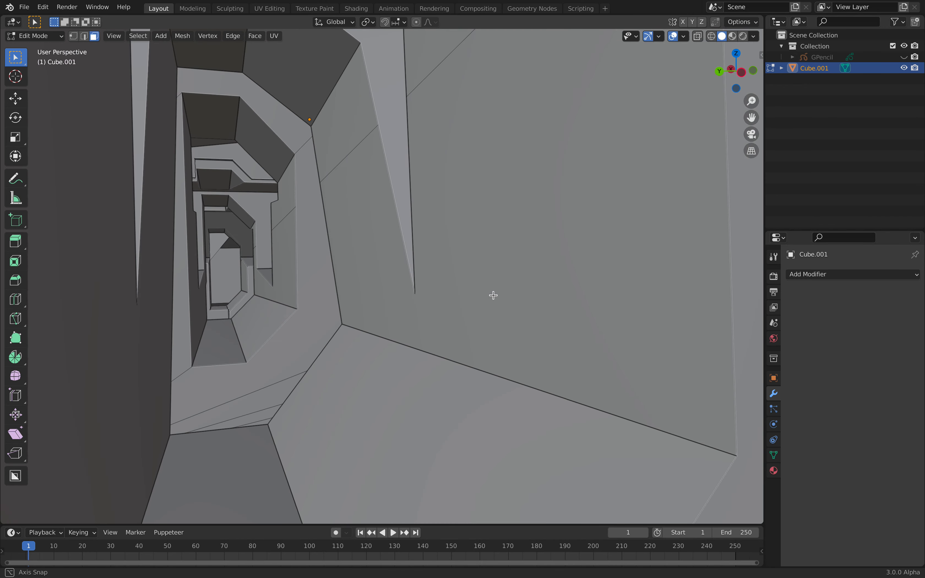
{"action": "middle_click_drag", "start_coordinate": [488, 315], "coordinate": [481, 317]}
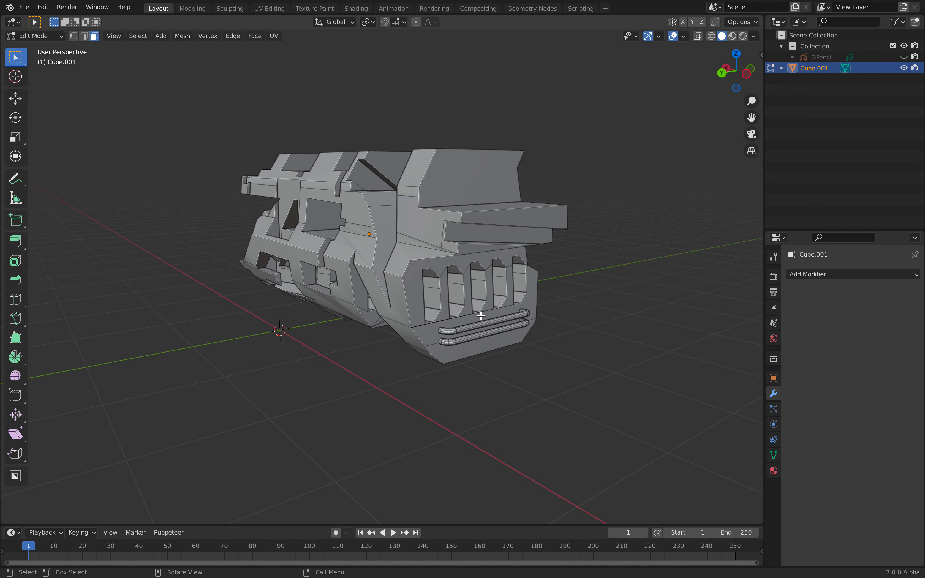
{"action": "middle_click_drag", "start_coordinate": [482, 225], "coordinate": [444, 268]}
{"action": "key", "text": "ctrl+s"}
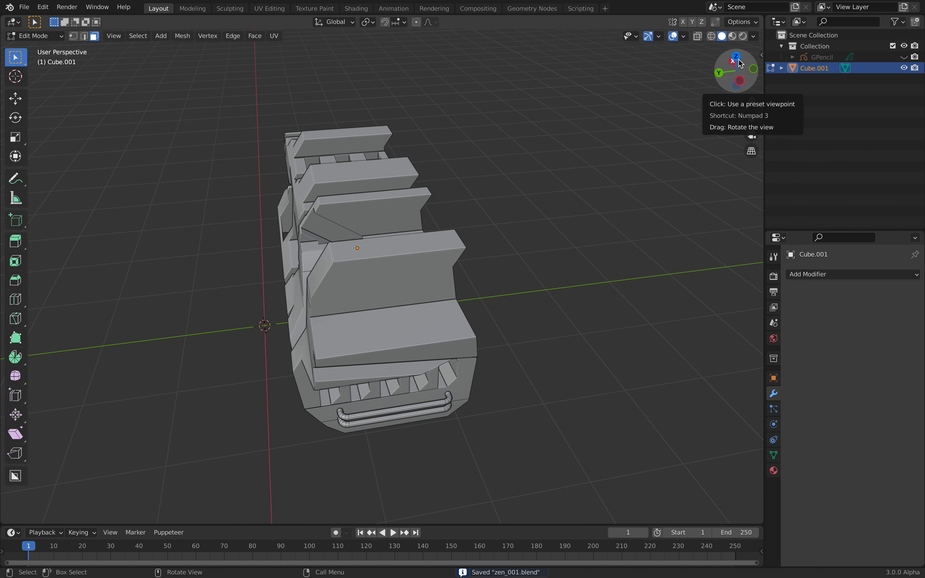
Step: Start Grid Modeler on the wide raised block's top face beside the rectangular openings and outline a crosswise slot with chamfered corners at its far end
{"action": "left_click", "coordinate": [740, 81]}
{"action": "middle_click_drag", "start_coordinate": [539, 212], "coordinate": [578, 316]}
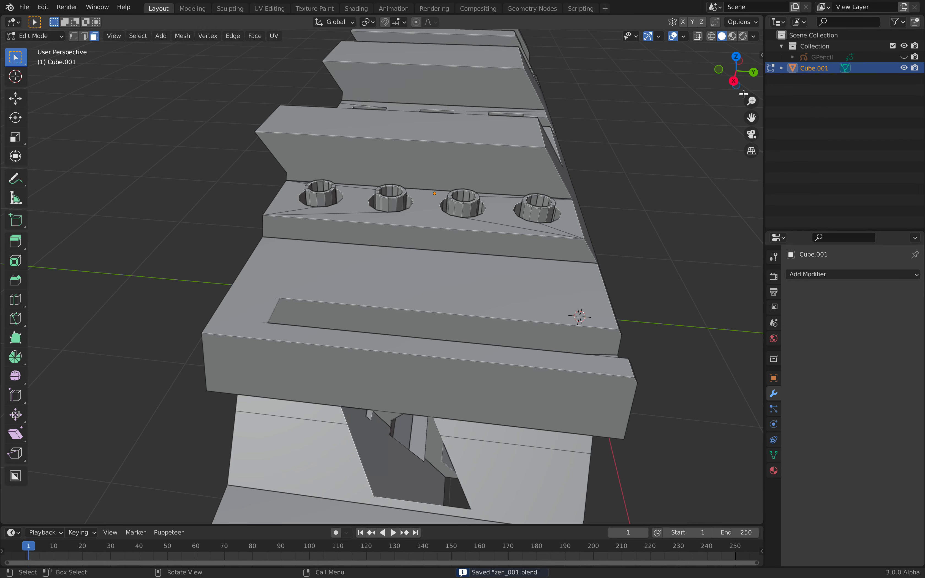
{"action": "left_click", "coordinate": [734, 66]}
{"action": "middle_click_drag", "start_coordinate": [514, 165], "coordinate": [625, 147]}
{"action": "left_click", "coordinate": [736, 61]}
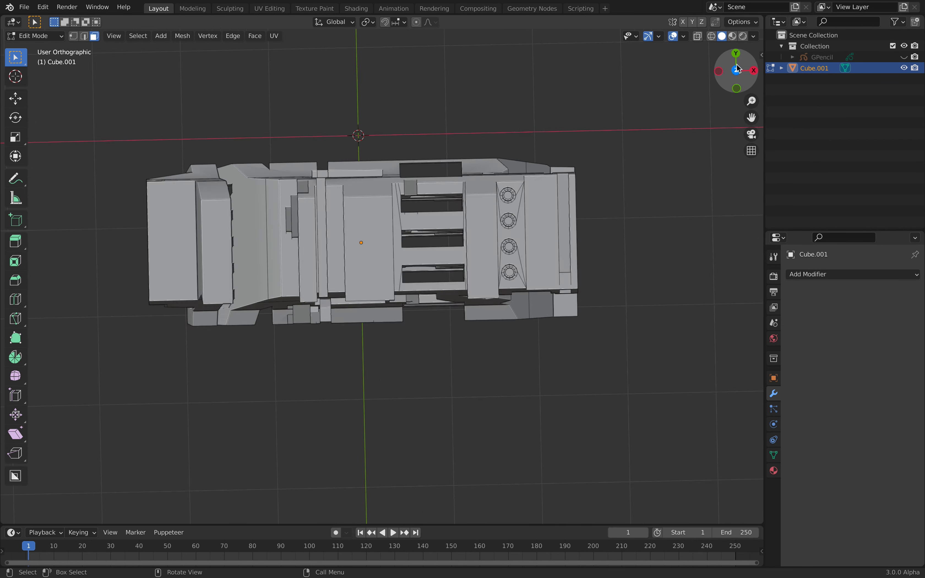
{"action": "scroll", "coordinate": [370, 231], "scroll_direction": "up", "scroll_amount": 2}
{"action": "middle_click_drag", "start_coordinate": [371, 231], "coordinate": [362, 189]}
{"action": "left_click", "coordinate": [299, 159]}
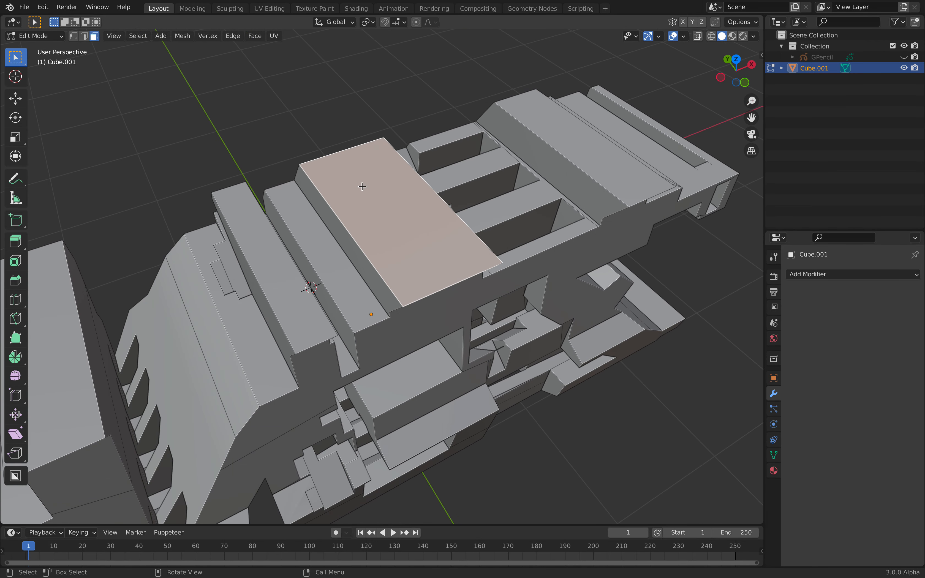
{"action": "key", "text": "q"}
{"action": "left_click", "coordinate": [358, 176]}
{"action": "middle_click_drag", "start_coordinate": [368, 185], "coordinate": [288, 172]}
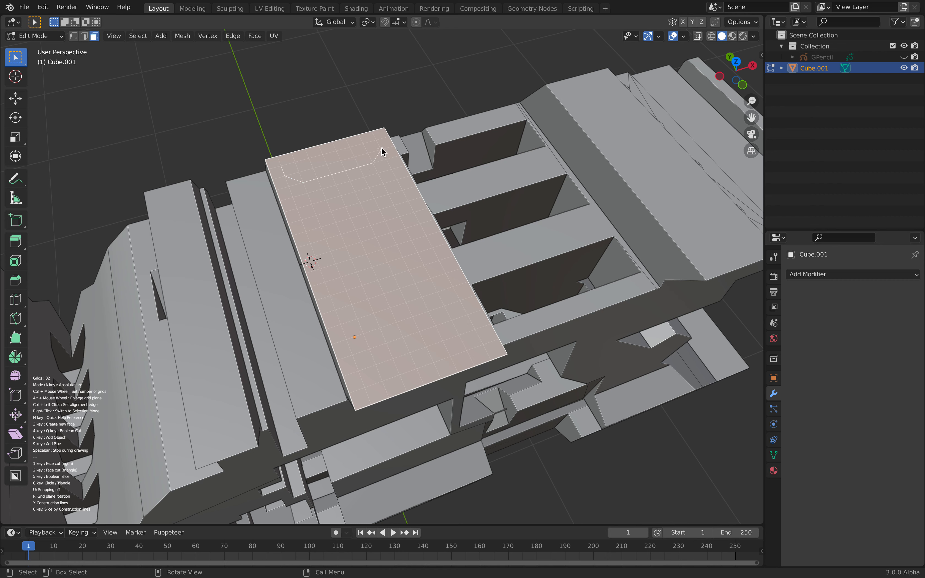
Step: Array-copy the slot outline to five evenly spaced slots along the face and cut them with Boolean Cut
{"action": "right_click", "coordinate": [339, 183]}
{"action": "middle_click_drag", "start_coordinate": [339, 182], "coordinate": [371, 225]}
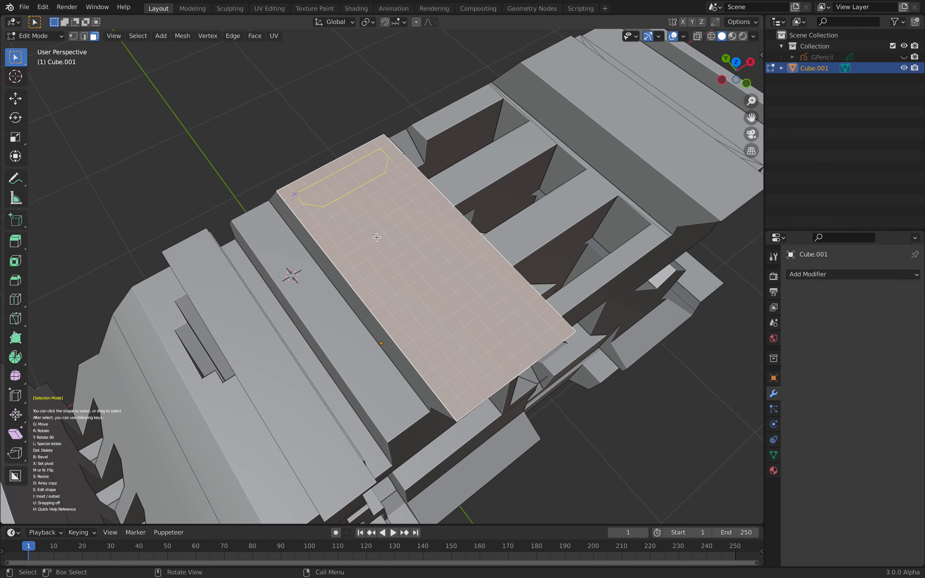
{"action": "key", "text": "d"}
{"action": "left_click", "coordinate": [433, 368]}
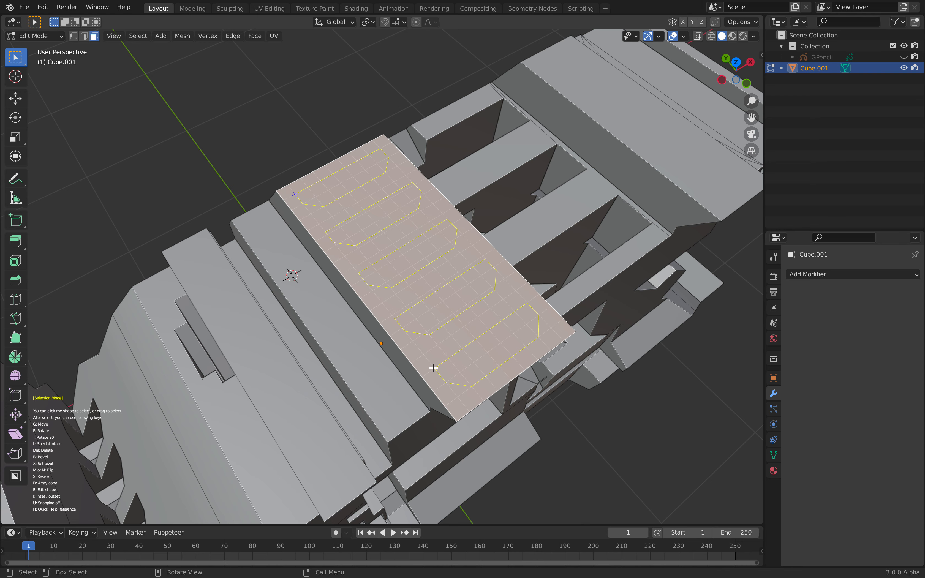
{"action": "key", "text": "Return"}
Step: Start Grid Modeler on the raised block's top face beside the four round holes and enlarge the grid plane beyond the face
{"action": "middle_click_drag", "start_coordinate": [433, 368], "coordinate": [395, 341]}
{"action": "middle_click_drag", "start_coordinate": [463, 316], "coordinate": [539, 192]}
{"action": "left_click", "coordinate": [539, 192]}
{"action": "scroll", "coordinate": [517, 180], "scroll_direction": "up", "scroll_amount": 2}
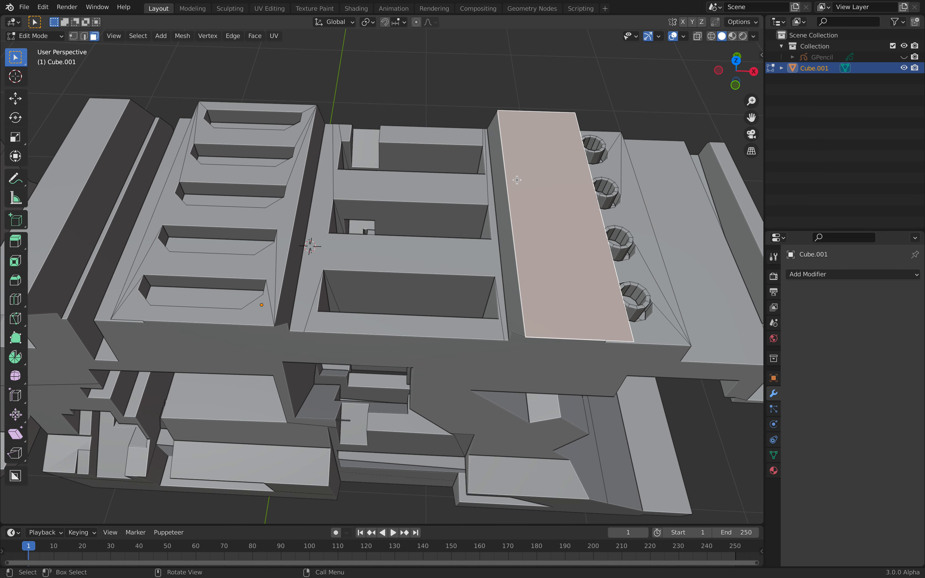
{"action": "right_click", "coordinate": [535, 180]}
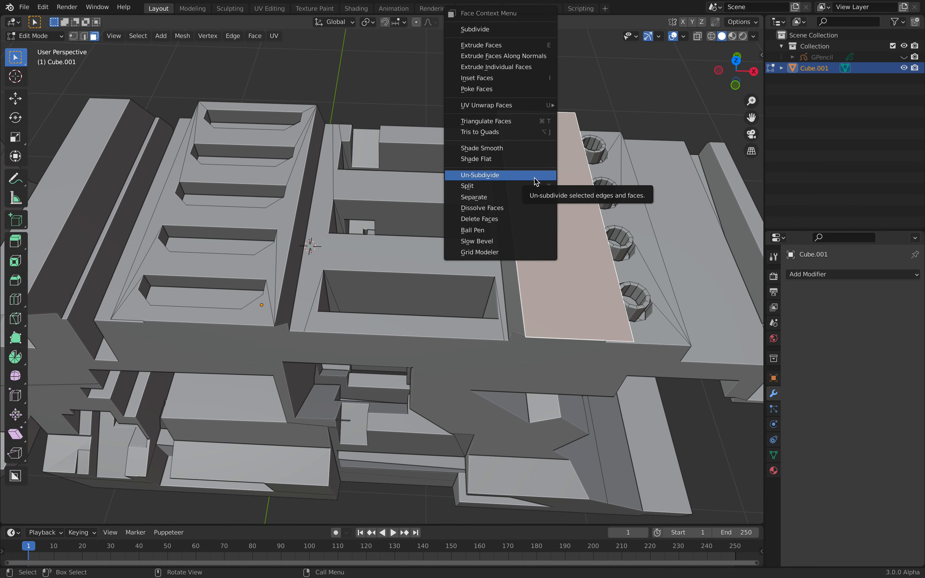
{"action": "key", "text": "q"}
{"action": "left_click", "coordinate": [569, 165]}
{"action": "middle_click_drag", "start_coordinate": [511, 151], "coordinate": [514, 173]}
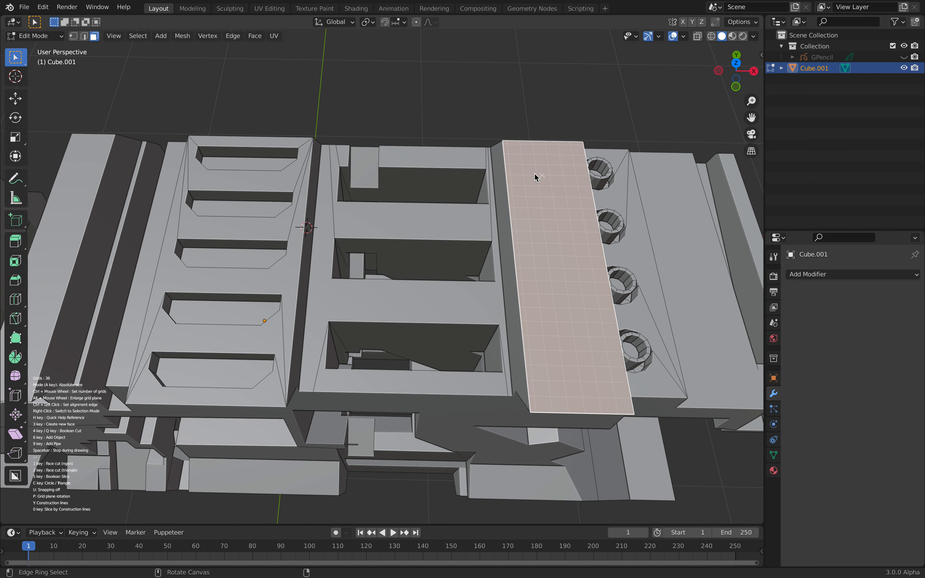
{"action": "scroll", "coordinate": [535, 177], "scroll_direction": "up", "scroll_amount": 1, "text": "alt"}
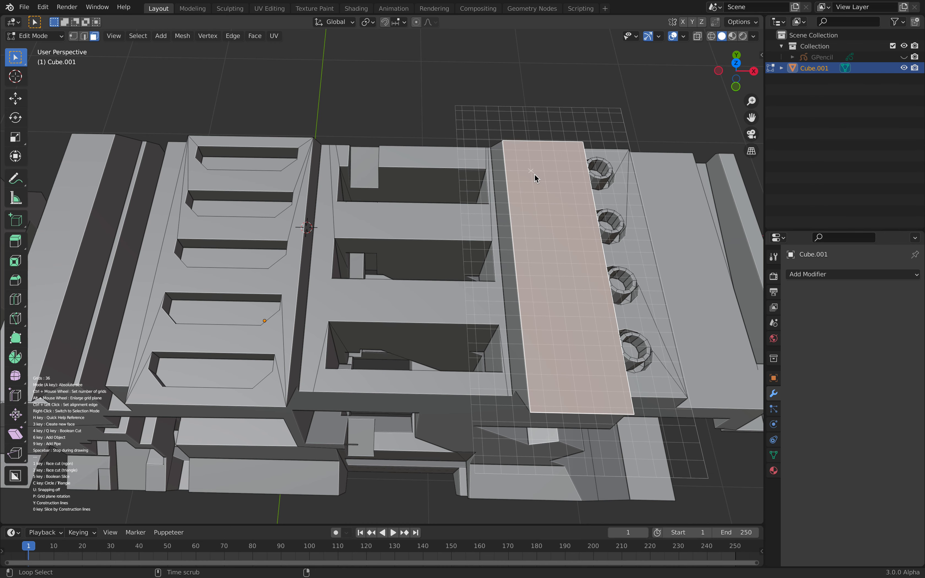
Step: Draw a closed outline that overlaps the block's long edge in two chamfered notches and wraps around its near end with a corner notch
{"action": "left_click", "coordinate": [517, 171]}
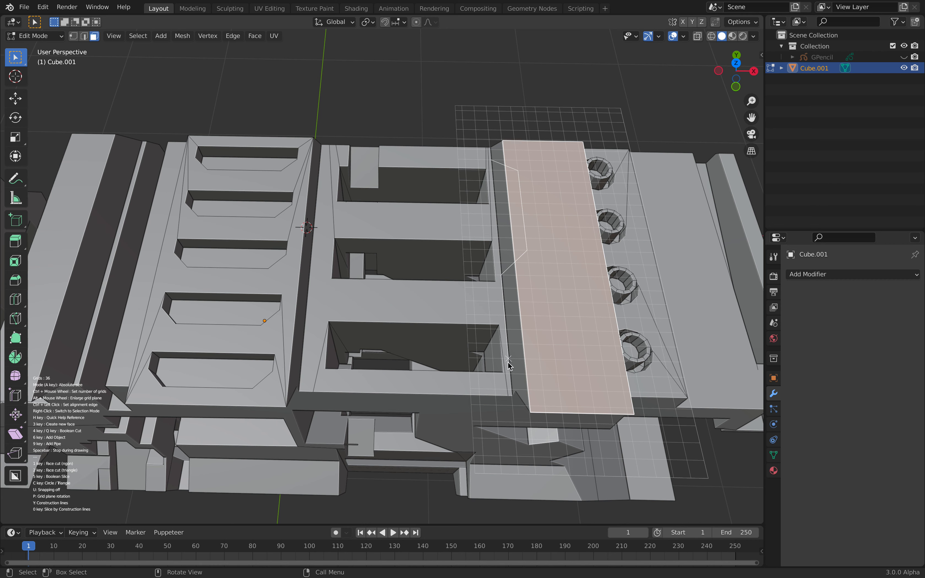
{"action": "left_click", "coordinate": [541, 374]}
{"action": "left_click", "coordinate": [546, 422]}
{"action": "left_click", "coordinate": [613, 424]}
{"action": "left_click", "coordinate": [655, 378]}
{"action": "left_click", "coordinate": [655, 458]}
{"action": "left_click", "coordinate": [500, 456]}
{"action": "left_click", "coordinate": [482, 199]}
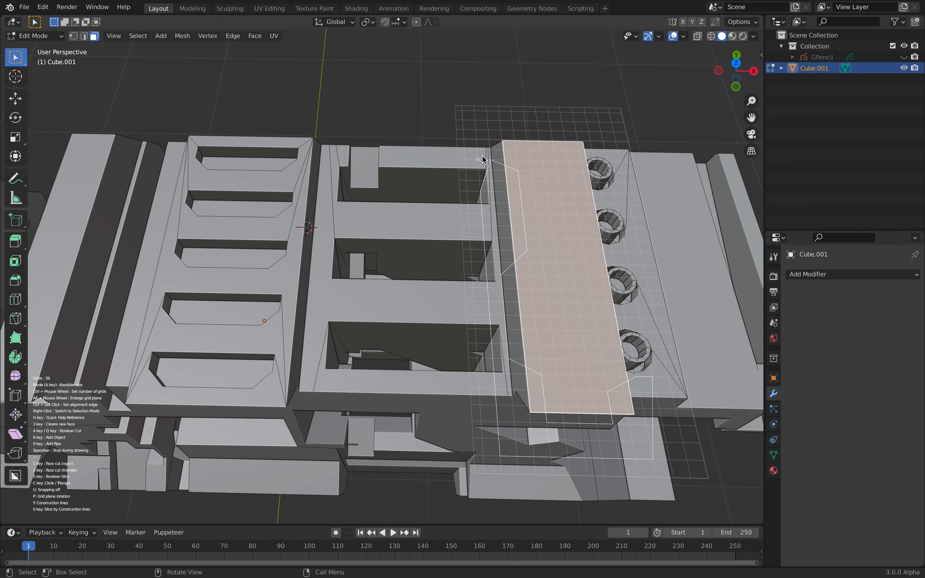
{"action": "left_click", "coordinate": [478, 160]}
Step: Adjust the Boolean Cut of the notches to a depth of 1.14 with a boundary offset of 0.11 and save the file
{"action": "left_click_drag", "start_coordinate": [104, 499], "coordinate": [122, 510]}
{"action": "left_click", "coordinate": [124, 511]}
{"action": "type", "text": "0"}
{"action": "key", "text": "Return"}
{"action": "left_click_drag", "start_coordinate": [130, 511], "coordinate": [134, 511]}
{"action": "left_click", "coordinate": [81, 488]}
{"action": "left_click", "coordinate": [81, 488]}
{"action": "left_click", "coordinate": [81, 488]}
{"action": "left_click", "coordinate": [81, 488]}
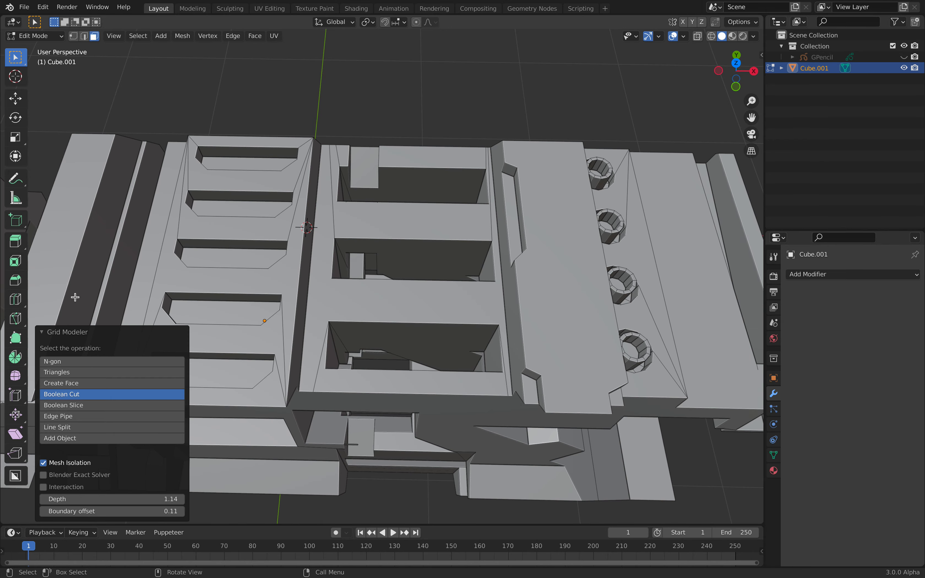
{"action": "middle_click_drag", "start_coordinate": [446, 293], "coordinate": [435, 241]}
{"action": "key", "text": "ctrl+s"}
Step: Select the sloped ledge face below the slanted opening at the model's end and start Grid Modeler on it
{"action": "left_click", "coordinate": [738, 79]}
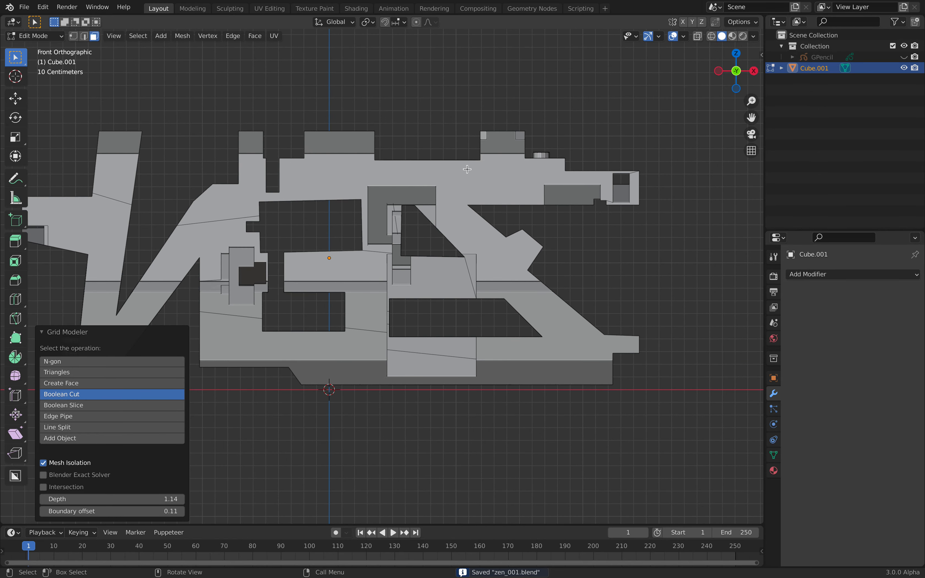
{"action": "middle_click_drag", "start_coordinate": [459, 221], "coordinate": [552, 240]}
{"action": "middle_click_drag", "start_coordinate": [595, 181], "coordinate": [598, 211]}
{"action": "left_click", "coordinate": [737, 61]}
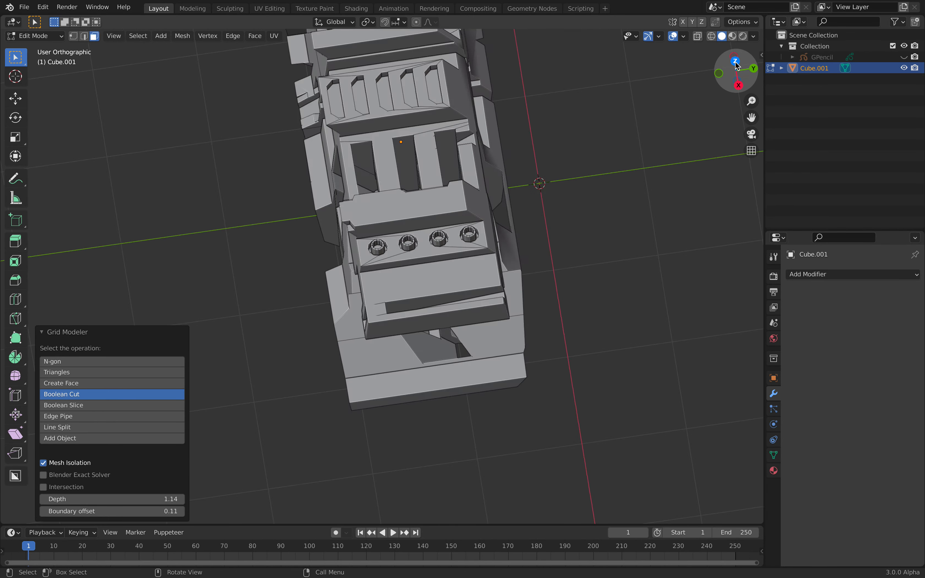
{"action": "middle_click_drag", "start_coordinate": [490, 250], "coordinate": [491, 370]}
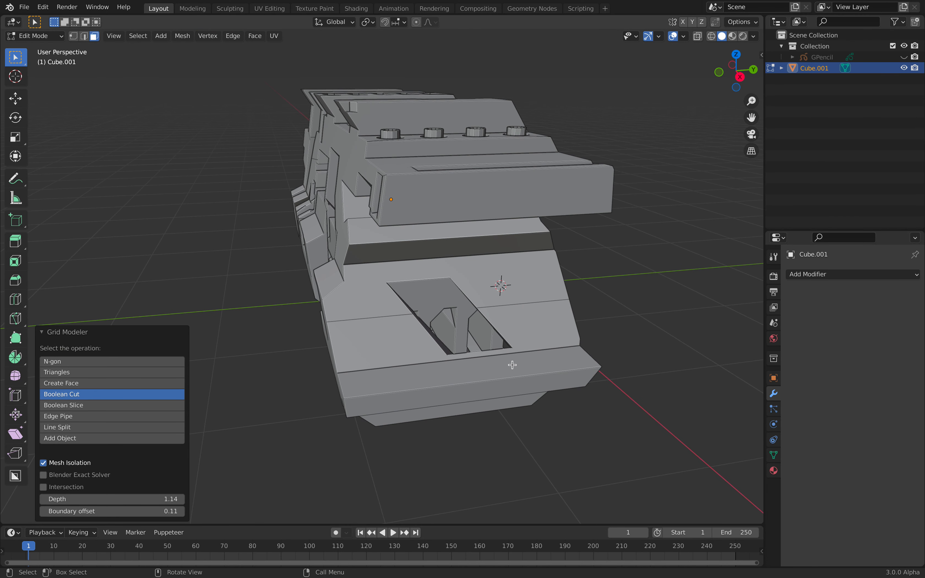
{"action": "left_click", "coordinate": [513, 365]}
{"action": "scroll", "coordinate": [497, 352], "scroll_direction": "up", "scroll_amount": 3}
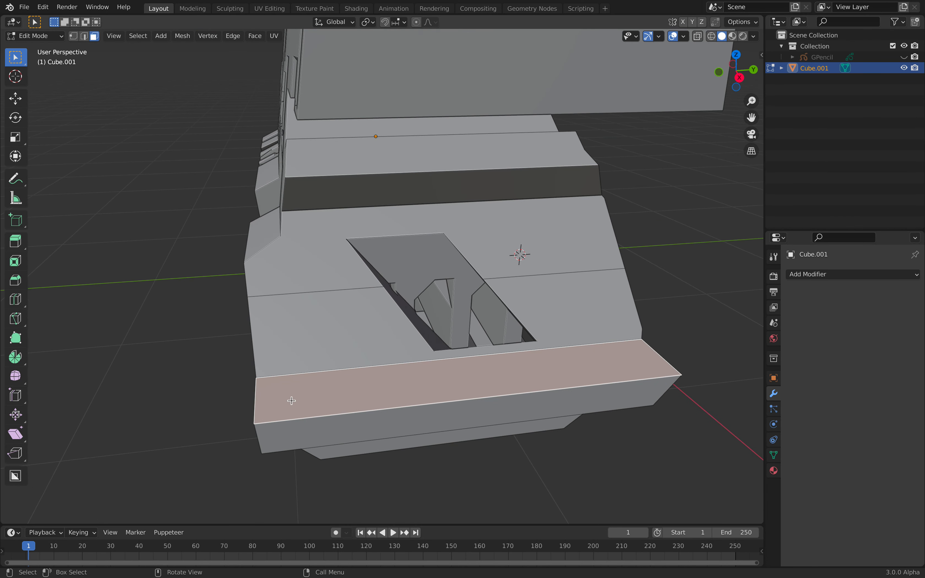
{"action": "right_click", "coordinate": [380, 400]}
{"action": "left_click", "coordinate": [382, 396]}
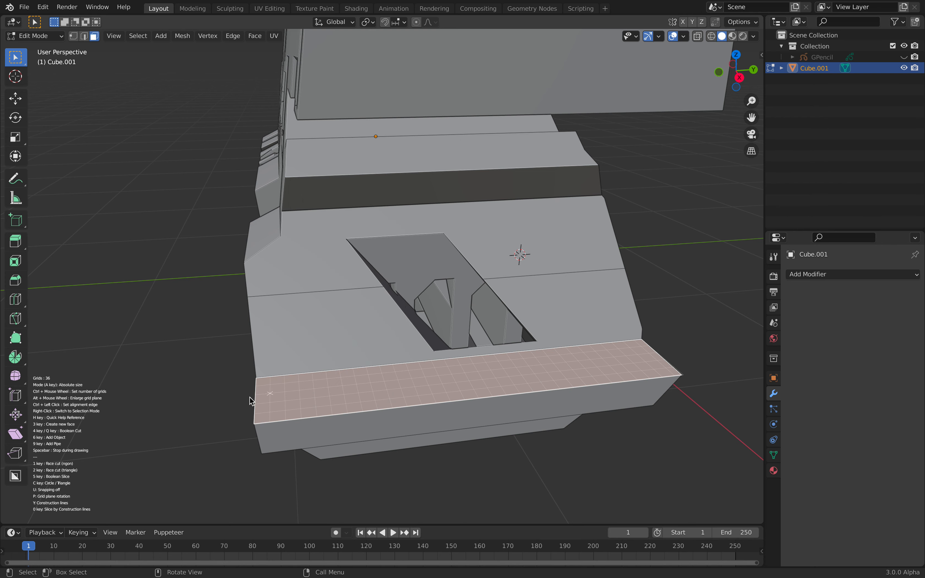
Step: Outline an angled notch around the ledge's outer corner and Boolean-cut it to a depth of 3.06
{"action": "left_click", "coordinate": [238, 399]}
{"action": "left_click", "coordinate": [302, 420]}
{"action": "left_click", "coordinate": [323, 475]}
{"action": "left_click", "coordinate": [250, 471]}
{"action": "left_click", "coordinate": [224, 426]}
{"action": "left_click", "coordinate": [239, 398]}
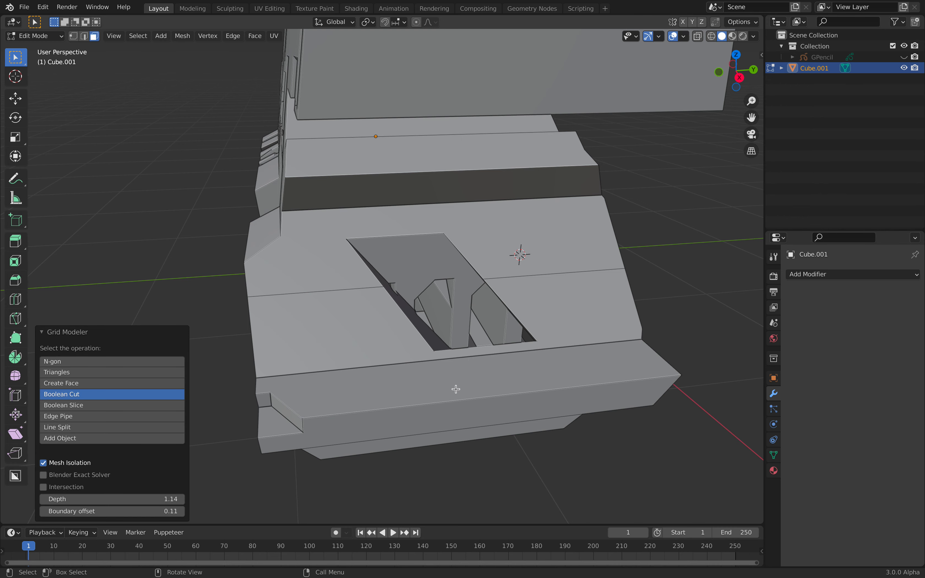
{"action": "middle_click_drag", "start_coordinate": [456, 389], "coordinate": [450, 381]}
{"action": "left_click_drag", "start_coordinate": [77, 499], "coordinate": [126, 499]}
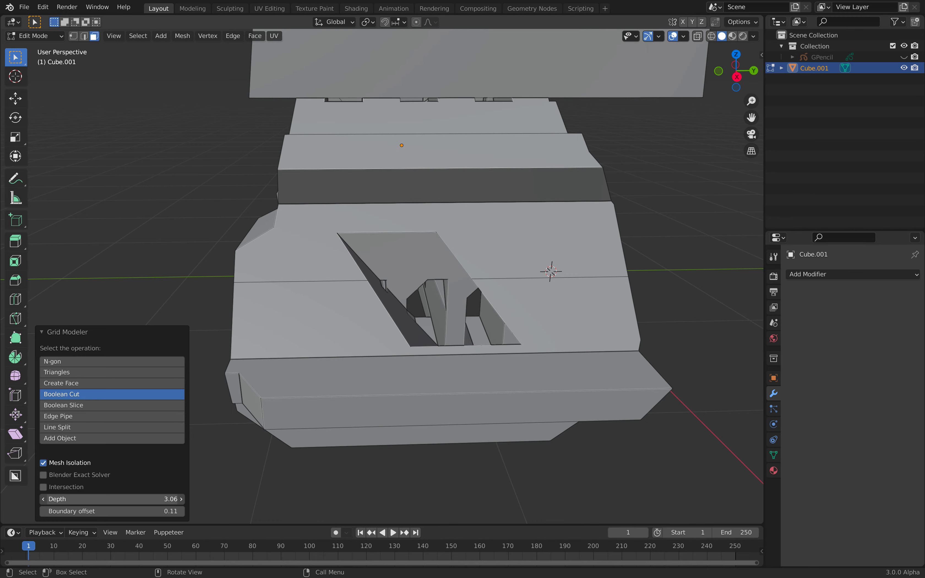
Step: Select the two adjoining faces around the slanted opening at the model's end and start Grid Modeler on them
{"action": "middle_click_drag", "start_coordinate": [557, 421], "coordinate": [464, 250]}
{"action": "left_click", "coordinate": [593, 399]}
{"action": "left_click", "coordinate": [589, 295]}
{"action": "left_click", "coordinate": [466, 259], "text": "shift"}
{"action": "right_click", "coordinate": [466, 262]}
{"action": "left_click", "coordinate": [470, 262]}
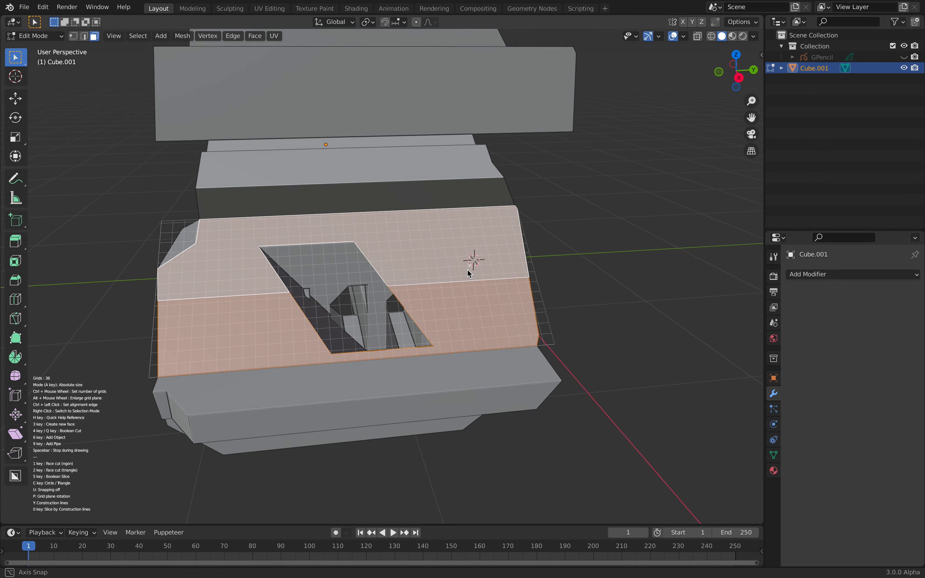
Step: Outline a narrow slanted strip beside the opening and create a new face from it
{"action": "scroll", "coordinate": [454, 322], "scroll_direction": "up", "scroll_amount": 2}
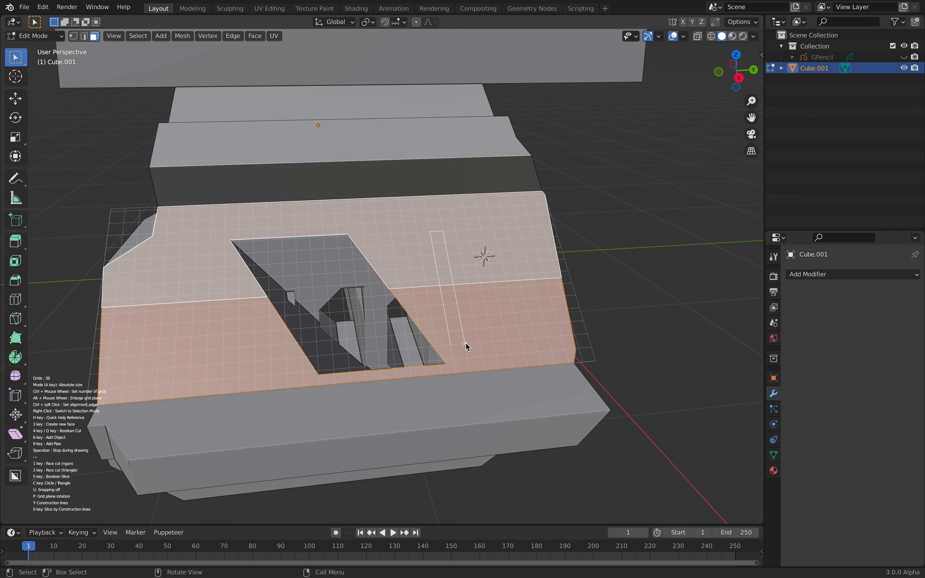
{"action": "key", "text": "4"}
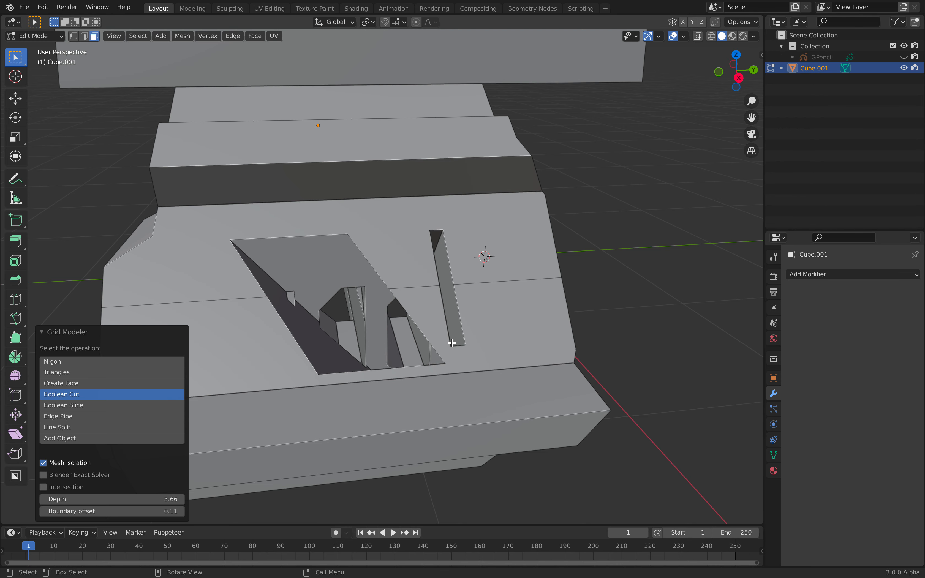
{"action": "left_click", "coordinate": [82, 383]}
Step: Extrude the strip outward by about 0.08 m and scale the outer face of the resulting bar
{"action": "middle_click_drag", "start_coordinate": [440, 346], "coordinate": [535, 334]}
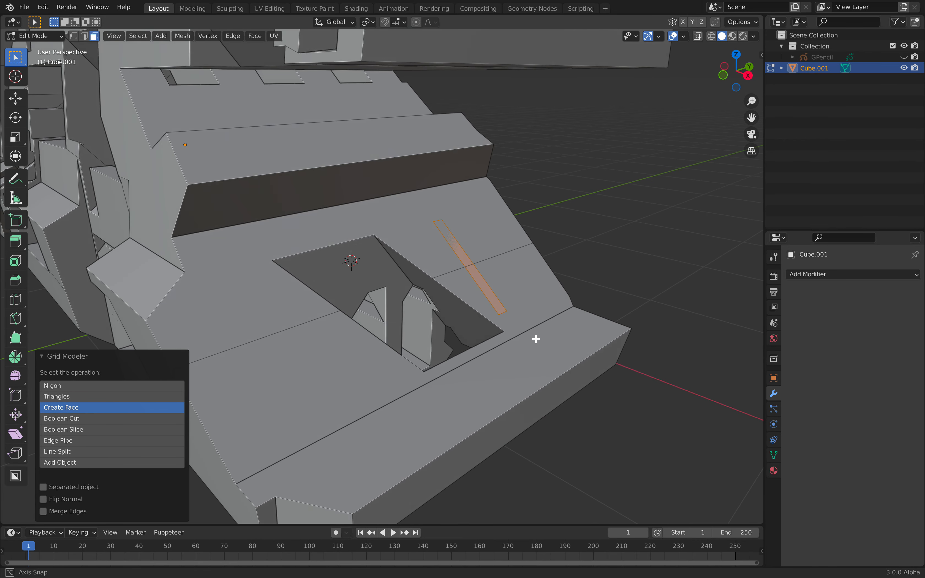
{"action": "key", "text": "e"}
{"action": "left_click", "coordinate": [546, 328]}
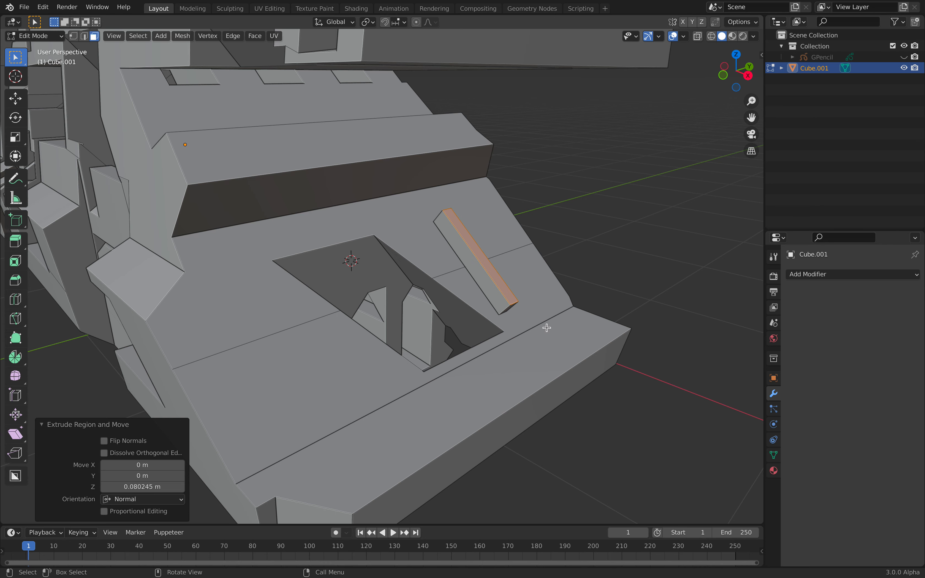
{"action": "key", "text": "s"}
{"action": "left_click", "coordinate": [534, 315]}
{"action": "middle_click_drag", "start_coordinate": [534, 315], "coordinate": [457, 302]}
Step: Select the whole bar and duplicate it along Y at about 0.09 m spacing until four parallel bars sit beside the opening
{"action": "key", "text": "ctrl+l"}
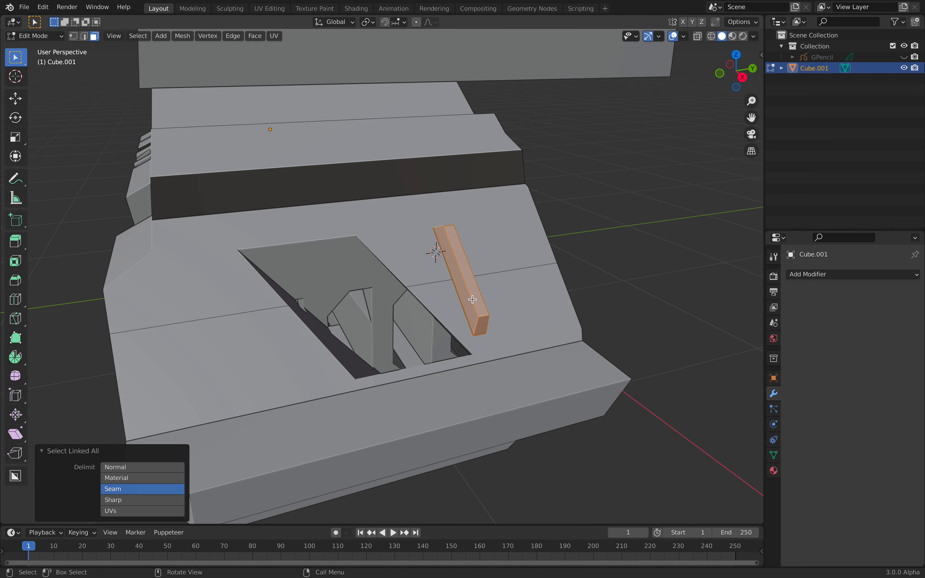
{"action": "middle_click_drag", "start_coordinate": [439, 307], "coordinate": [424, 311]}
{"action": "key", "text": "shift+d"}
{"action": "key", "text": "y"}
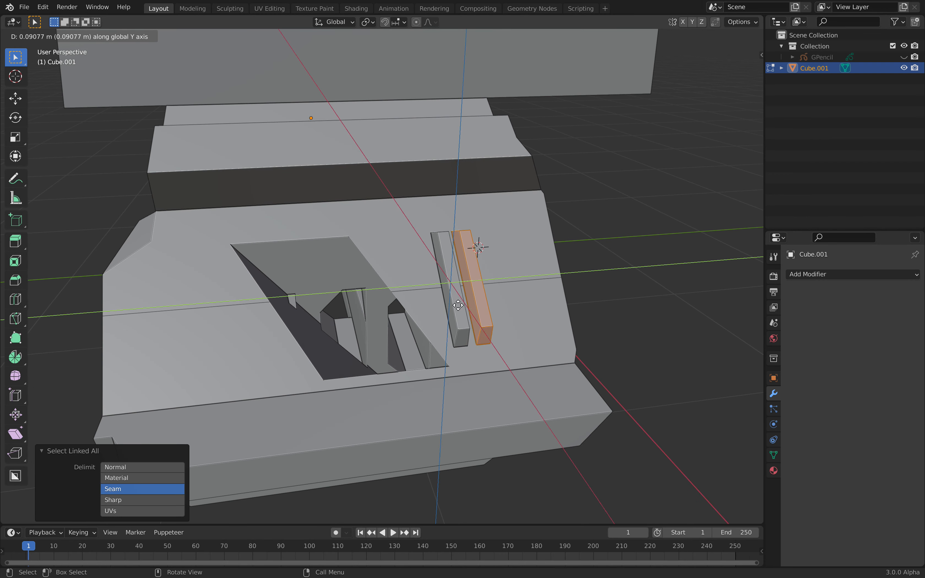
{"action": "left_click", "coordinate": [457, 304]}
{"action": "key", "text": "shift+r"}
{"action": "key", "text": "shift+r"}
{"action": "key", "text": "shift+r"}
{"action": "middle_click_drag", "start_coordinate": [457, 304], "coordinate": [426, 297]}
{"action": "key", "text": "ctrl+z"}
Step: Return the model to Object Mode and save the file
{"action": "scroll", "coordinate": [422, 296], "scroll_direction": "down", "scroll_amount": 2}
{"action": "middle_click_drag", "start_coordinate": [471, 268], "coordinate": [398, 264]}
{"action": "scroll", "coordinate": [330, 317], "scroll_direction": "down", "scroll_amount": 3}
{"action": "scroll", "coordinate": [449, 252], "scroll_direction": "up", "scroll_amount": 3}
{"action": "scroll", "coordinate": [450, 268], "scroll_direction": "down", "scroll_amount": 3}
{"action": "left_click", "coordinate": [45, 36]}
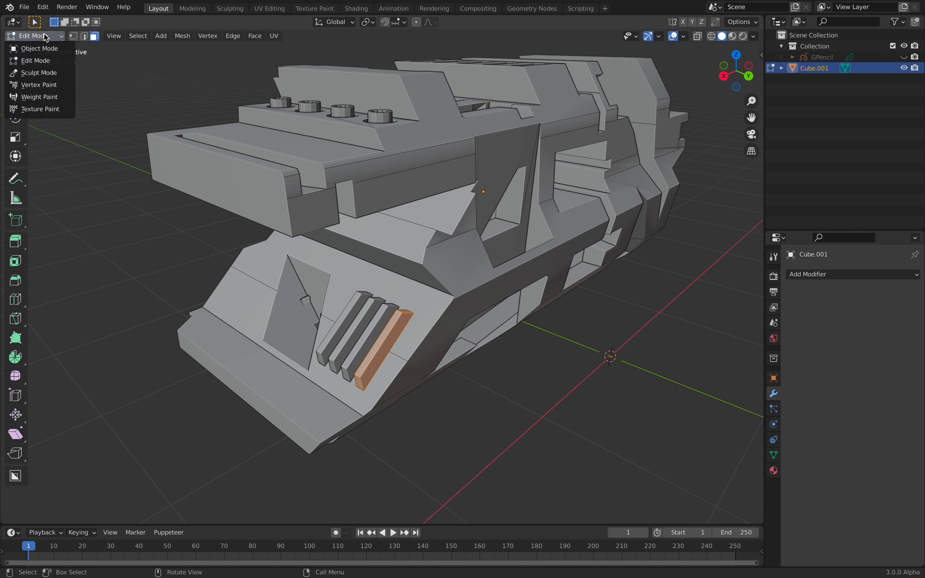
{"action": "left_click", "coordinate": [53, 48]}
{"action": "middle_click_drag", "start_coordinate": [533, 233], "coordinate": [512, 248]}
{"action": "scroll", "coordinate": [597, 227], "scroll_direction": "down", "scroll_amount": 3}
{"action": "key", "text": "ctrl+s"}
{"action": "left_click", "coordinate": [512, 248]}
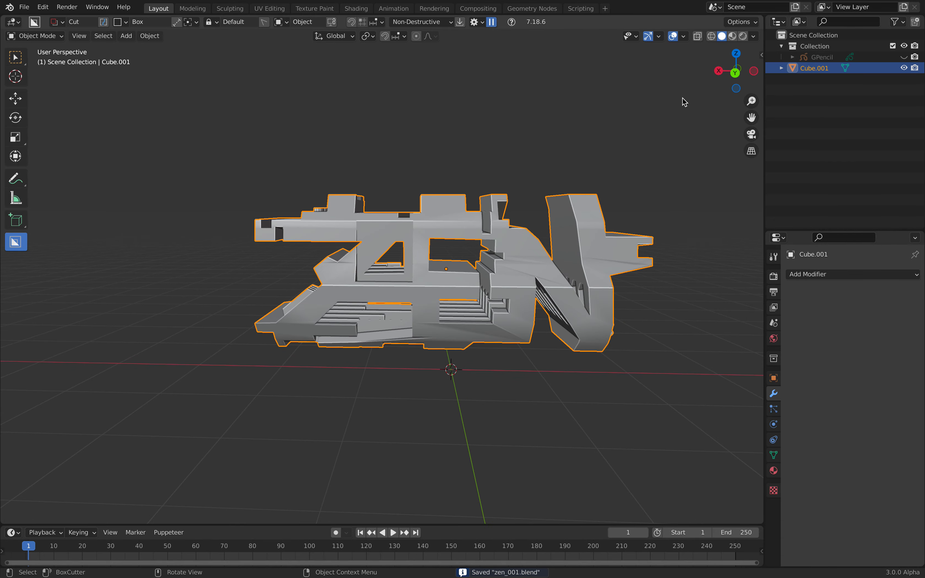
Step: Set BoxCutter to the Ngon shape and cut a tapered notch through the top edge between the first two raised blocks in back view
{"action": "left_click", "coordinate": [734, 73]}
{"action": "scroll", "coordinate": [616, 233], "scroll_direction": "up", "scroll_amount": 2}
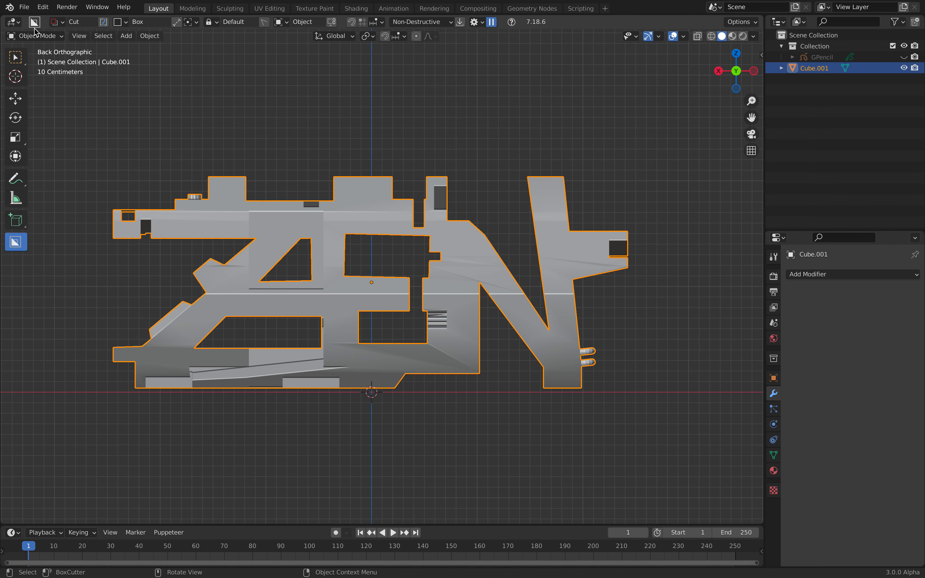
{"action": "left_click", "coordinate": [55, 23]}
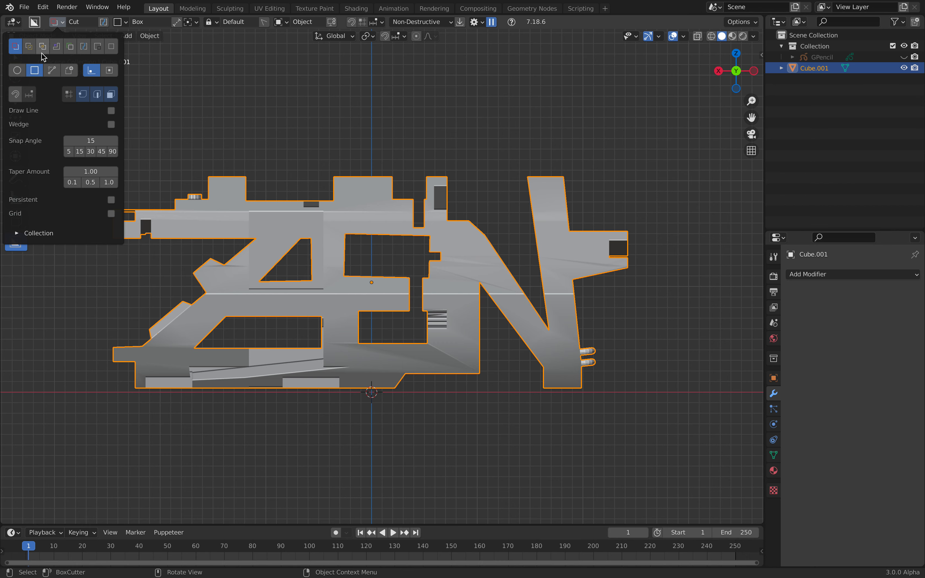
{"action": "left_click", "coordinate": [52, 71]}
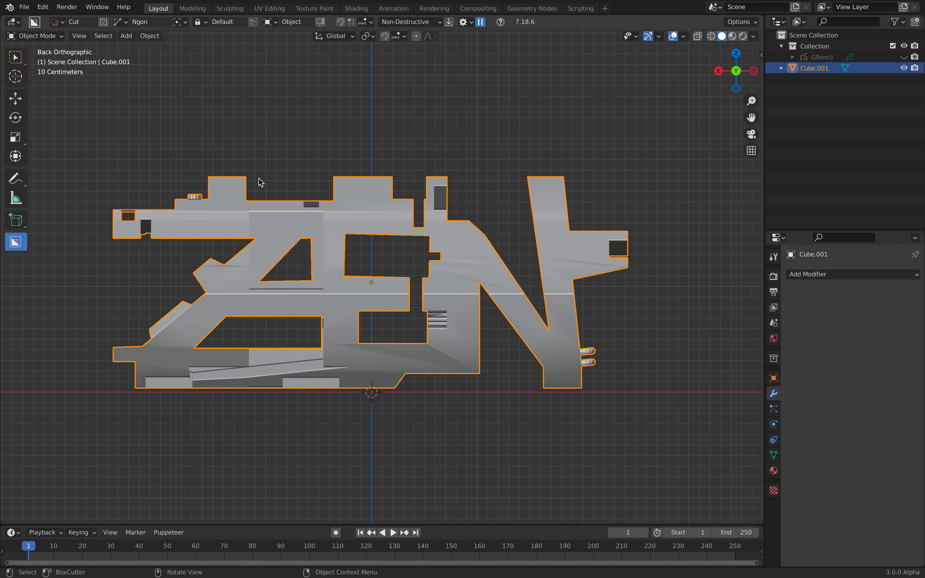
{"action": "left_click_drag", "start_coordinate": [261, 182], "coordinate": [274, 223]}
{"action": "left_click", "coordinate": [286, 225]}
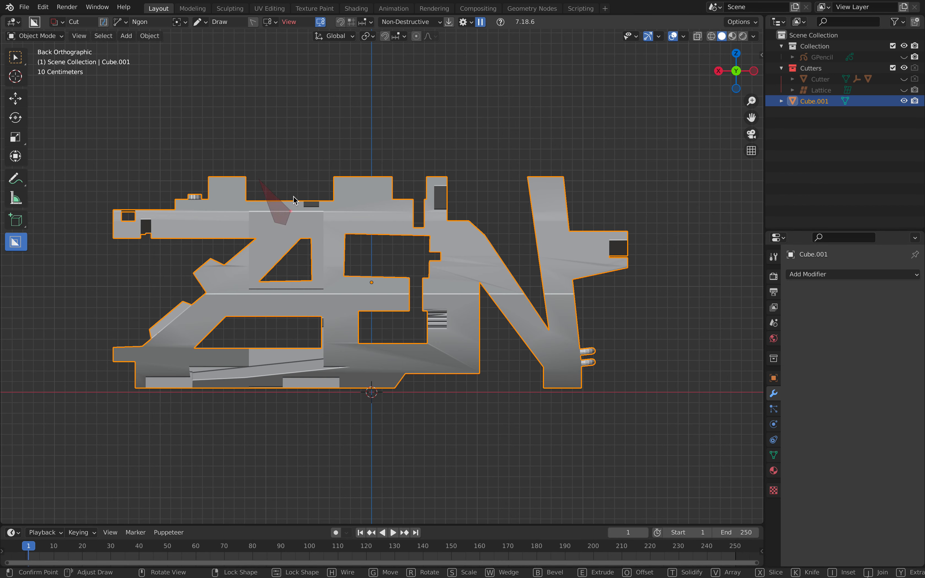
{"action": "left_click", "coordinate": [299, 187]}
{"action": "key", "text": "space"}
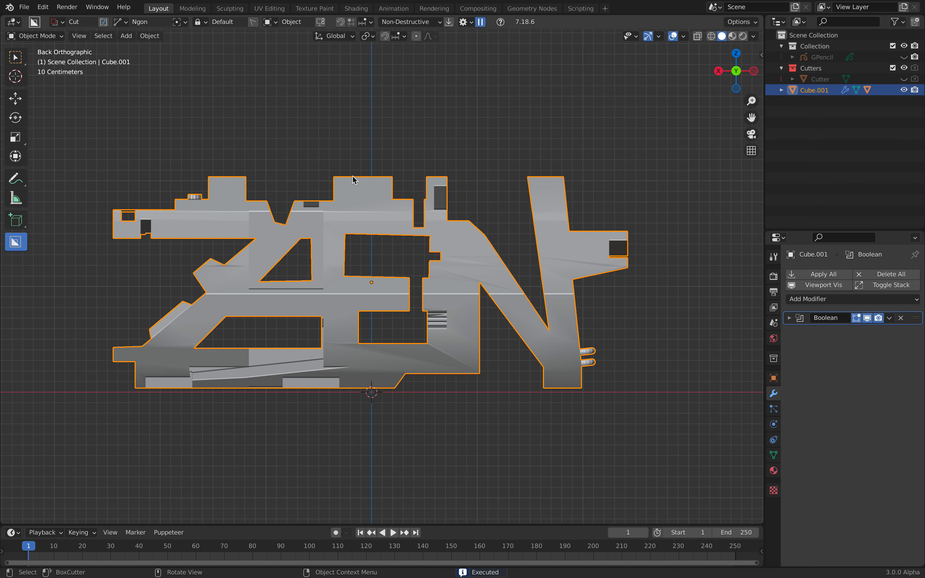
Step: Cut away most of the second raised block with a polygon, leaving a low step and a slope-sided stub
{"action": "left_click_drag", "start_coordinate": [344, 162], "coordinate": [353, 191]}
{"action": "left_click", "coordinate": [355, 196]}
{"action": "left_click", "coordinate": [404, 194]}
{"action": "key", "text": "space"}
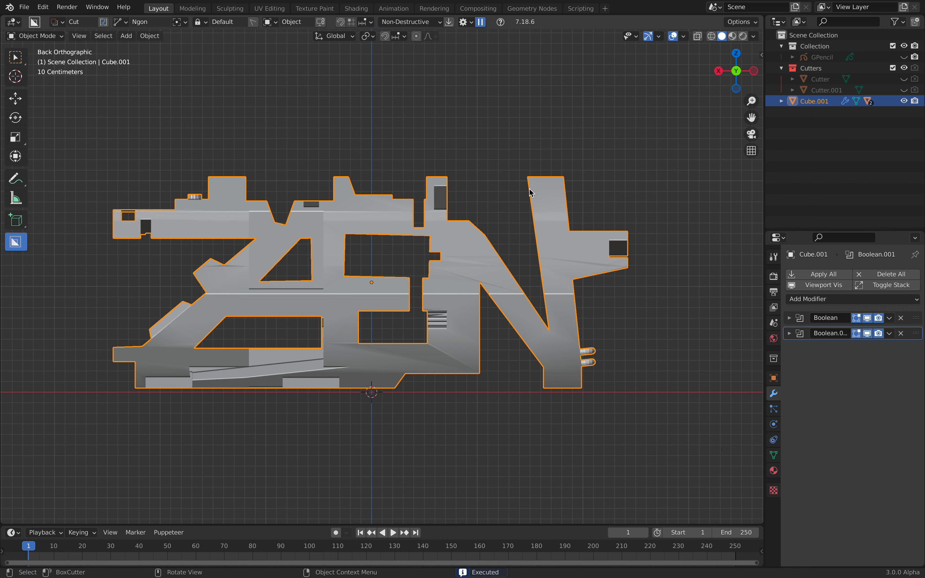
Step: Cut an angled four-point notch into the inner edge of the N's upper end stroke
{"action": "left_click_drag", "start_coordinate": [519, 190], "coordinate": [540, 195]}
{"action": "left_click", "coordinate": [554, 240]}
{"action": "left_click", "coordinate": [527, 262]}
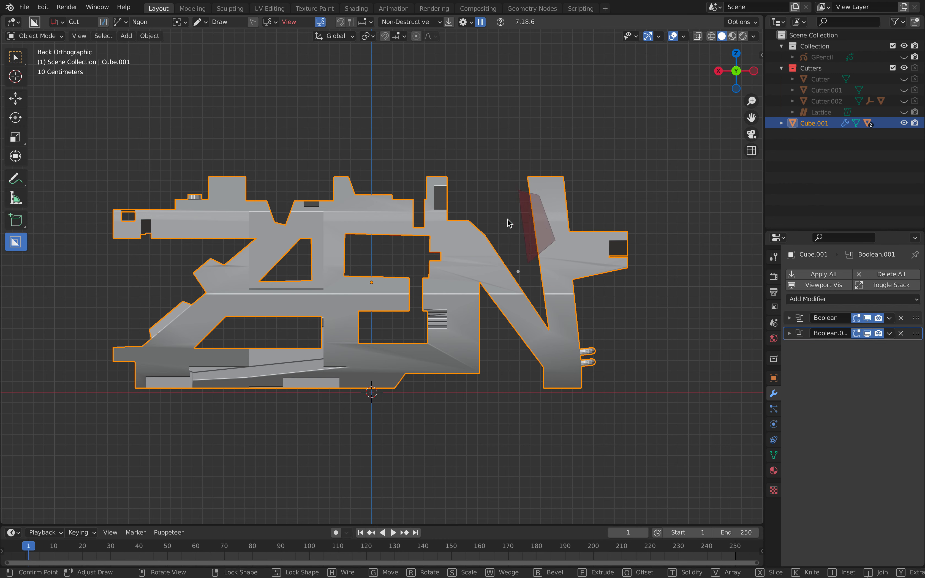
{"action": "key", "text": "space"}
Step: Deselect the model and draw a separate angular Ngon solid over the upper end of the N's diagonal
{"action": "left_click", "coordinate": [469, 208]}
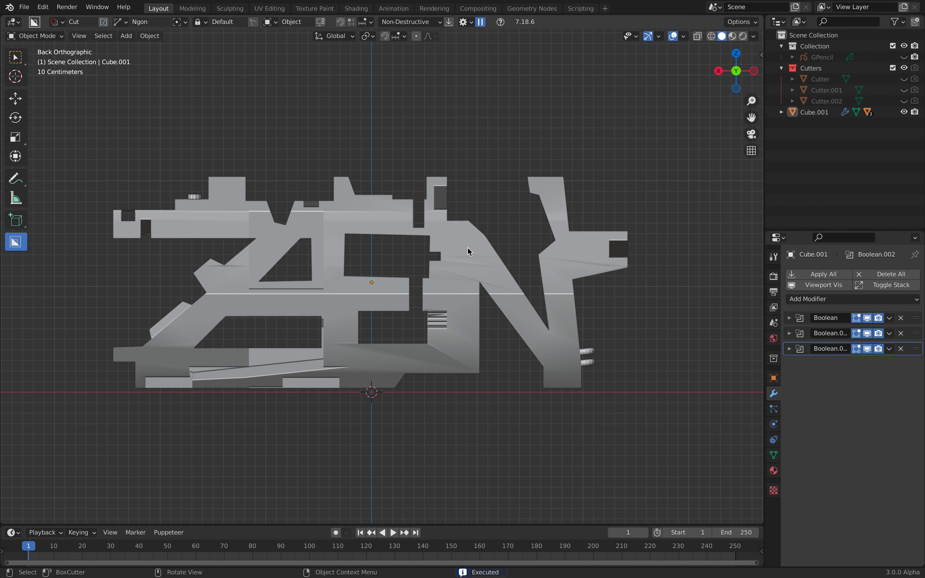
{"action": "left_click_drag", "start_coordinate": [464, 202], "coordinate": [464, 247]}
{"action": "left_click", "coordinate": [476, 255]}
{"action": "left_click", "coordinate": [505, 280]}
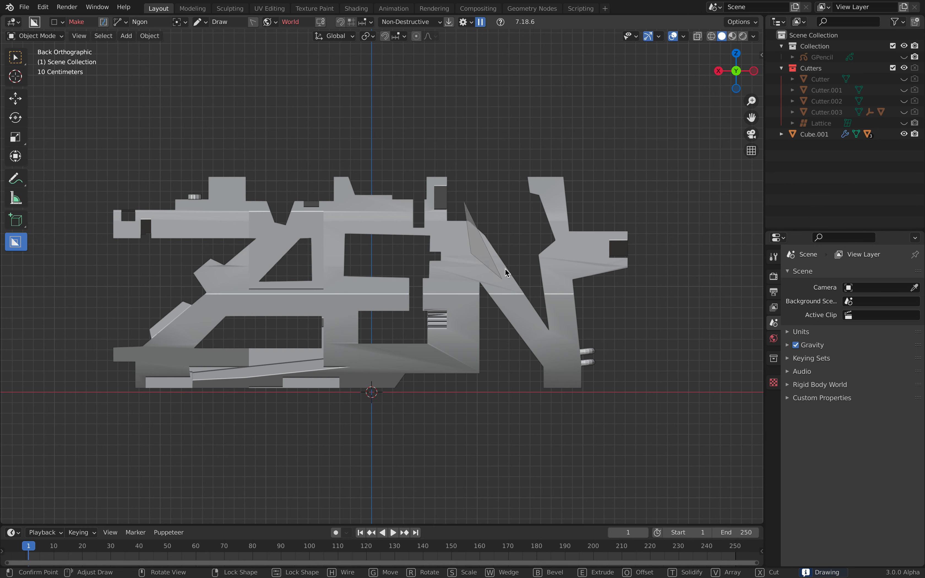
{"action": "left_click", "coordinate": [516, 252]}
Step: Draw a second, narrow upright Ngon solid overlapping the E's lower corner next to the N
{"action": "left_click_drag", "start_coordinate": [487, 327], "coordinate": [466, 326]}
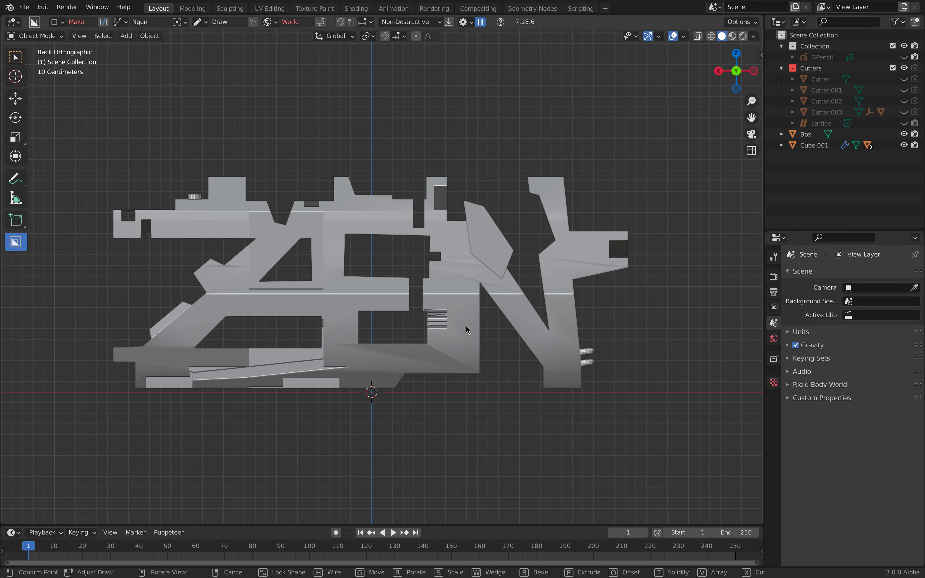
{"action": "left_click", "coordinate": [467, 348]}
{"action": "left_click", "coordinate": [468, 397]}
{"action": "left_click", "coordinate": [489, 398]}
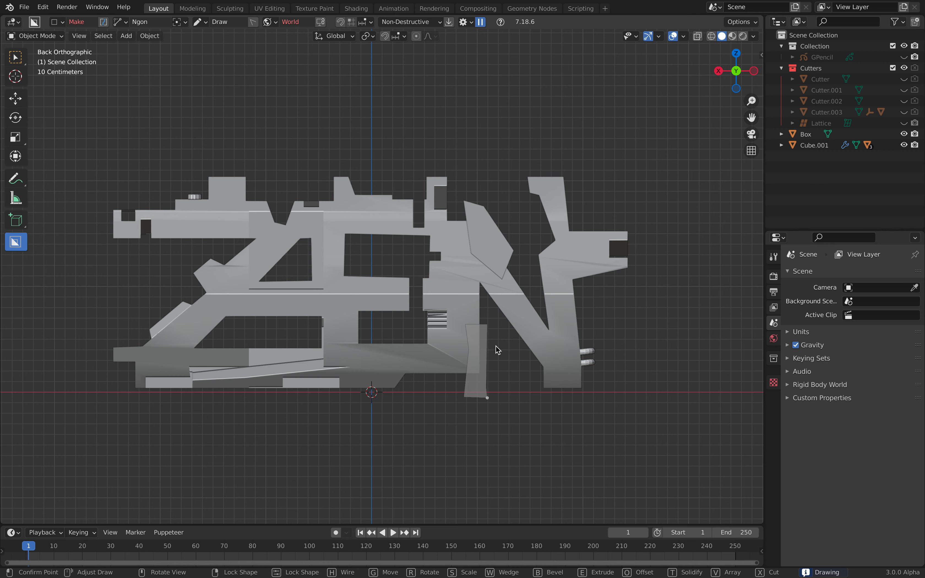
{"action": "left_click", "coordinate": [495, 345]}
Step: Move the angular solid along Y toward the N's diagonal using the selection tool
{"action": "middle_click_drag", "start_coordinate": [495, 268], "coordinate": [408, 302]}
{"action": "left_click", "coordinate": [15, 57]}
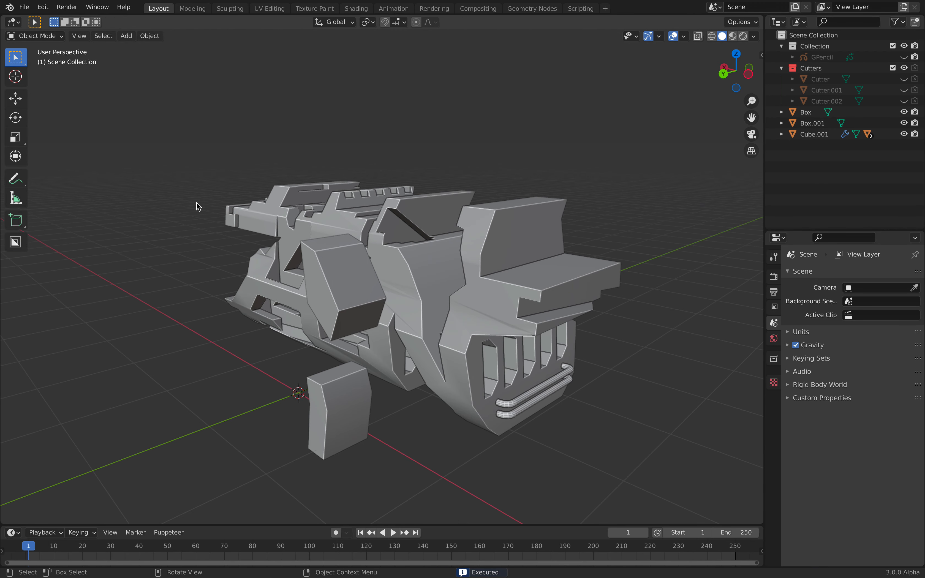
{"action": "left_click", "coordinate": [384, 311]}
{"action": "key", "text": "g"}
{"action": "key", "text": "y"}
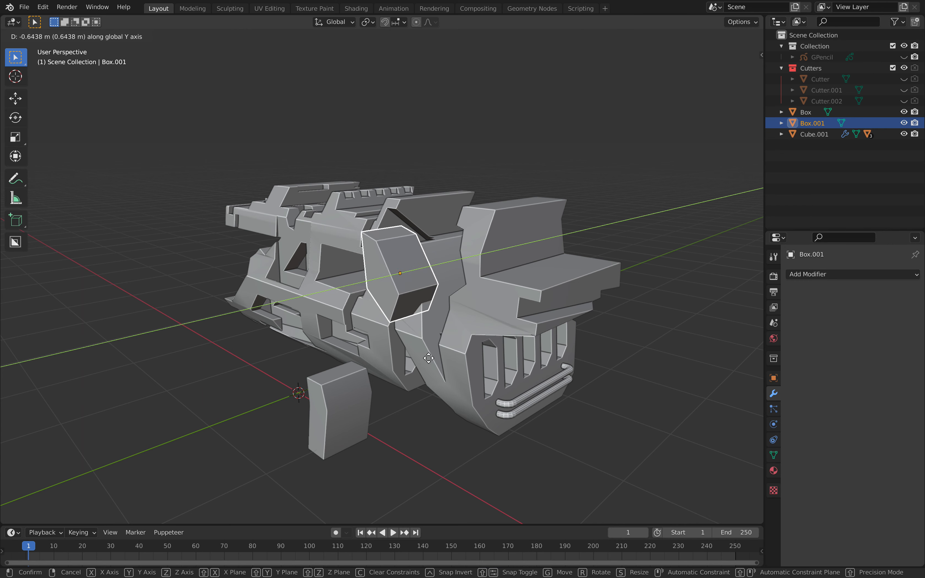
{"action": "left_click", "coordinate": [433, 358]}
Step: Move the narrow solid along Y in two passes into the E's lower corner, the second by about -0.52 m
{"action": "left_click", "coordinate": [355, 411]}
{"action": "key", "text": "g"}
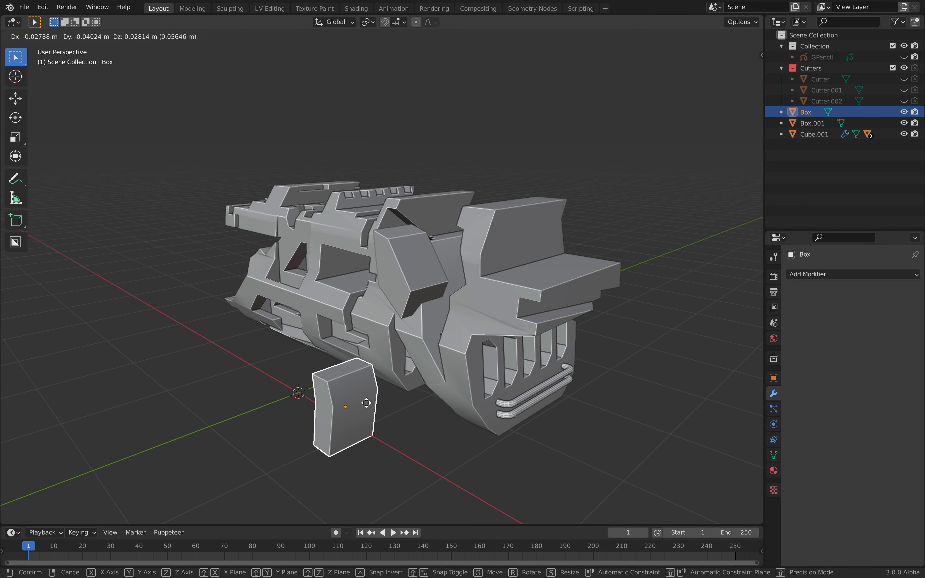
{"action": "key", "text": "y"}
{"action": "left_click", "coordinate": [421, 386]}
{"action": "middle_click_drag", "start_coordinate": [421, 386], "coordinate": [466, 241]}
{"action": "key", "text": "g"}
{"action": "key", "text": "y"}
{"action": "left_click", "coordinate": [418, 376]}
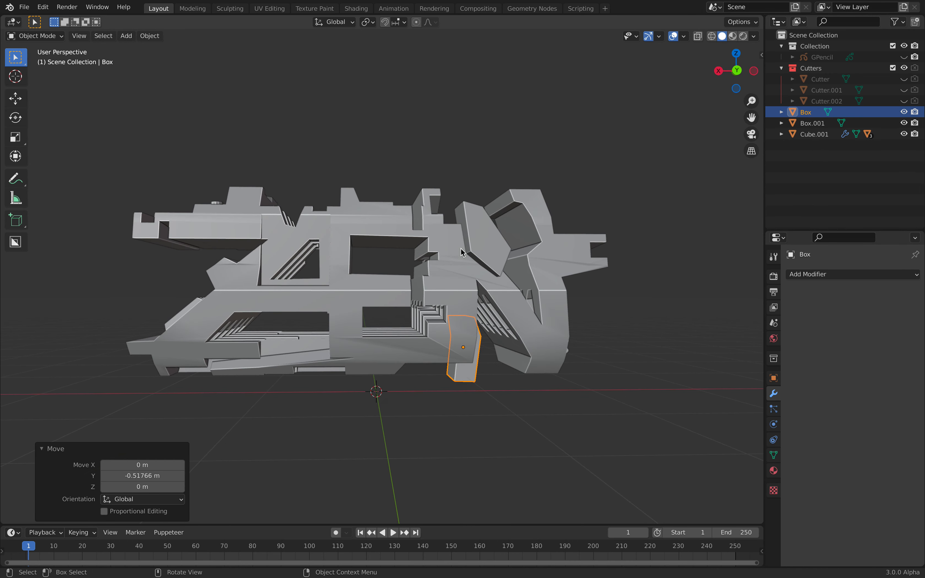
{"action": "middle_click_drag", "start_coordinate": [374, 273], "coordinate": [475, 226]}
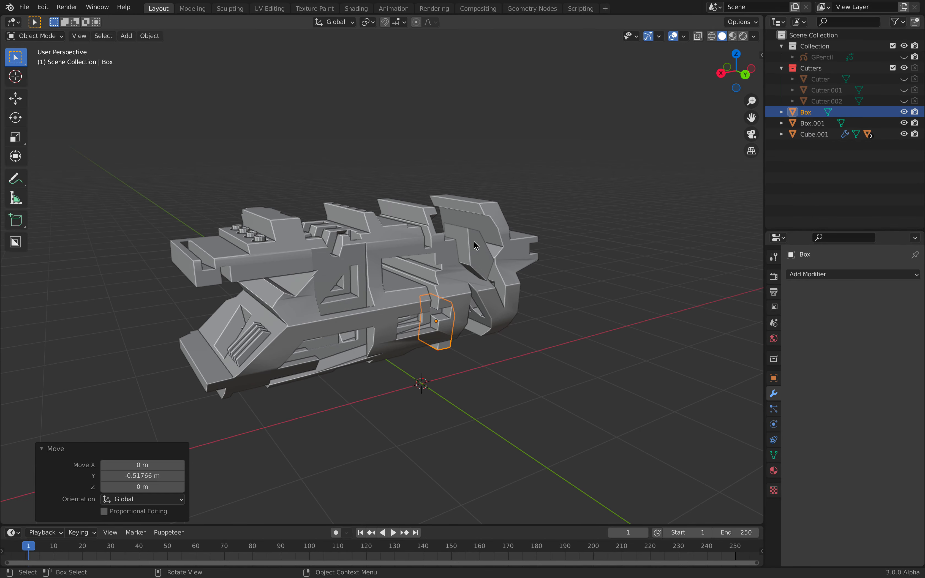
Step: Move the angular solid further along Y into the N's diagonal, deselect everything and save the file
{"action": "left_click", "coordinate": [475, 250]}
{"action": "key", "text": "g"}
{"action": "middle_click_drag", "start_coordinate": [483, 307], "coordinate": [456, 287]}
{"action": "key", "text": "y"}
{"action": "left_click", "coordinate": [472, 264]}
{"action": "key", "text": "alt+a"}
{"action": "key", "text": "ctrl+s"}
Step: Add a long, tall, thin cube across the flat top deck just past the toothed ridge using Add Cube
{"action": "scroll", "coordinate": [456, 287], "scroll_direction": "up", "scroll_amount": 1}
{"action": "scroll", "coordinate": [229, 273], "scroll_direction": "up", "scroll_amount": 1}
{"action": "middle_click_drag", "start_coordinate": [229, 272], "coordinate": [226, 268]}
{"action": "left_click", "coordinate": [18, 226]}
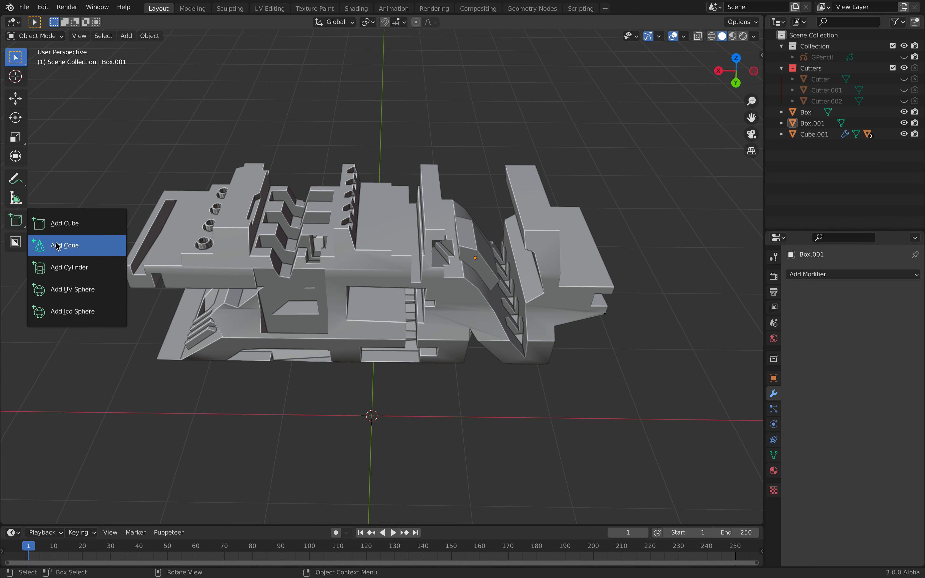
{"action": "left_click", "coordinate": [58, 224]}
{"action": "middle_click_drag", "start_coordinate": [186, 242], "coordinate": [366, 237]}
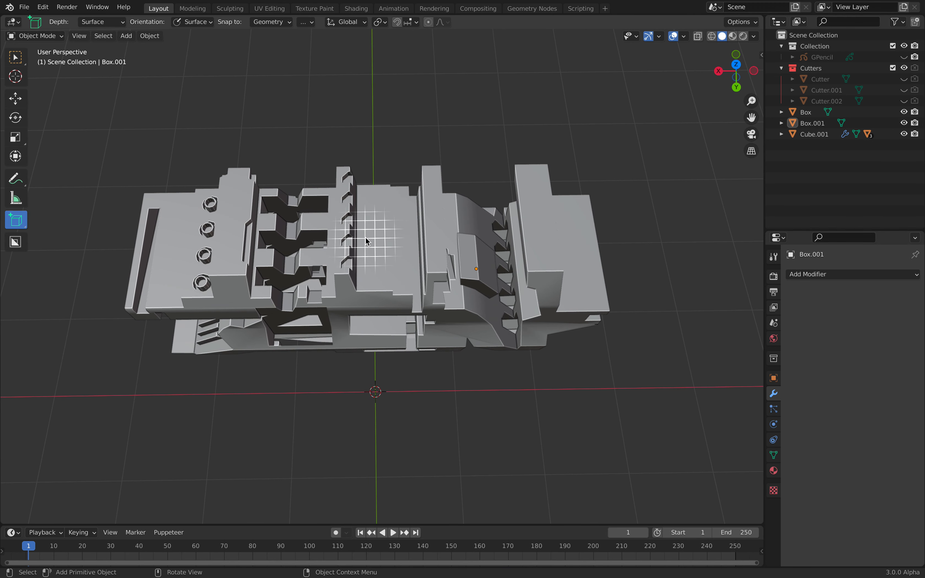
{"action": "left_click_drag", "start_coordinate": [366, 205], "coordinate": [378, 270]}
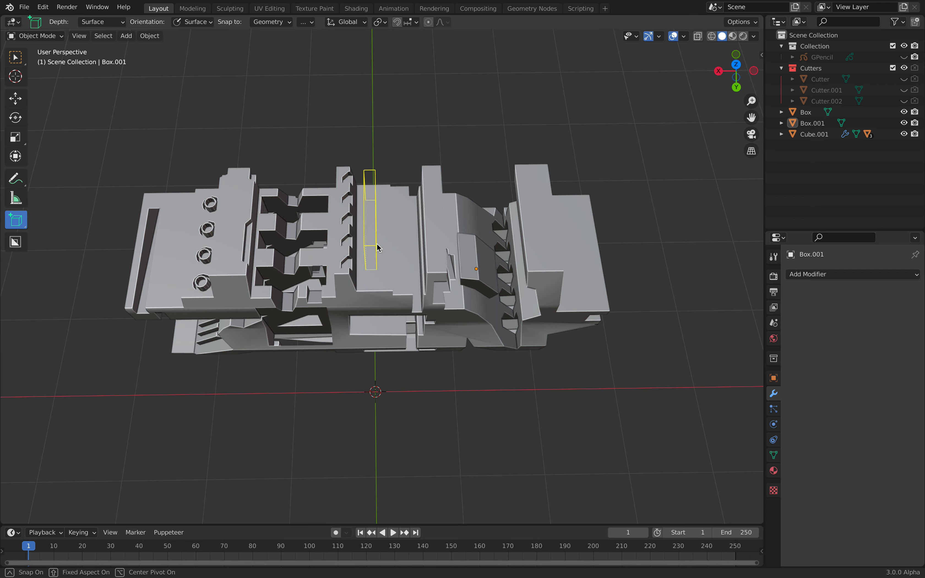
{"action": "left_click", "coordinate": [376, 248]}
Step: Add two small cubes side by side on the flat ledge at the N's outer end
{"action": "middle_click_drag", "start_coordinate": [528, 241], "coordinate": [573, 243]}
{"action": "mouse_move", "coordinate": [580, 238]}
{"action": "left_mouse_down"}
{"action": "mouse_move", "coordinate": [614, 248]}
{"action": "mouse_move", "coordinate": [615, 285]}
{"action": "mouse_move", "coordinate": [597, 287]}
{"action": "left_mouse_up"}
{"action": "left_click", "coordinate": [616, 250]}
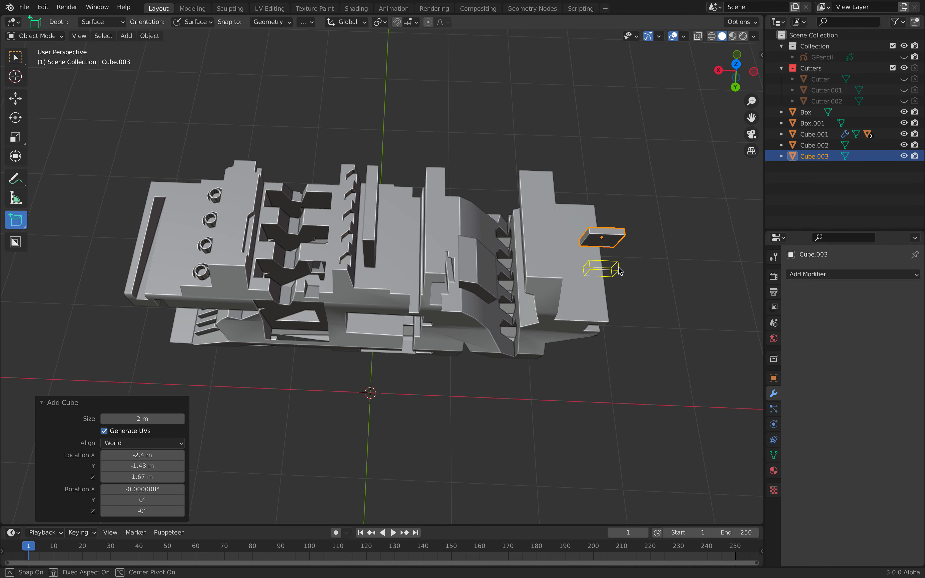
{"action": "left_click", "coordinate": [568, 292]}
Step: Add two upright cubes on the opposite end's deck, one at each side in front of the round knobs
{"action": "middle_click_drag", "start_coordinate": [568, 292], "coordinate": [387, 315]}
{"action": "left_click_drag", "start_coordinate": [396, 323], "coordinate": [440, 353], "text": "ctrl+alt+shift"}
{"action": "left_click", "coordinate": [428, 337]}
{"action": "middle_click_drag", "start_coordinate": [428, 337], "coordinate": [361, 315]}
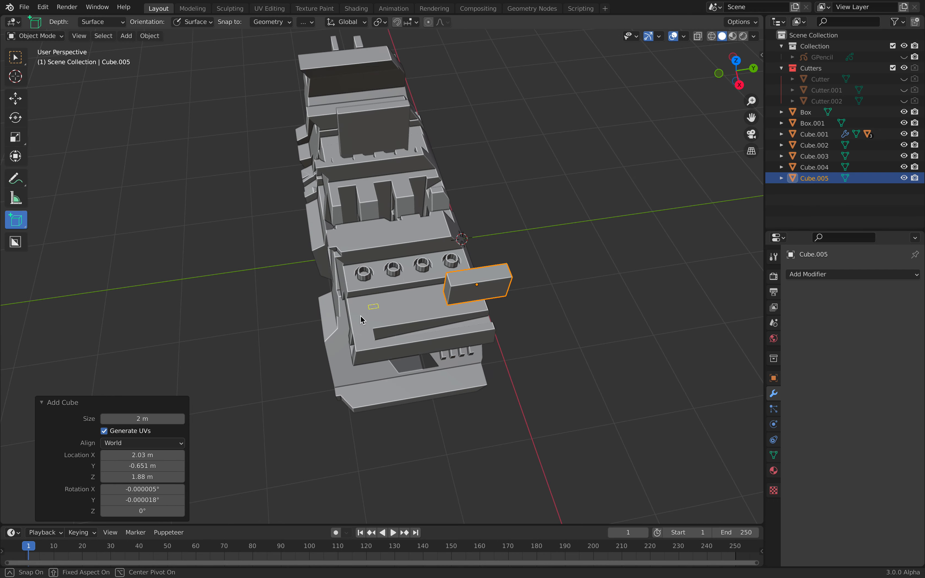
{"action": "left_click_drag", "start_coordinate": [335, 326], "coordinate": [336, 327], "text": "ctrl+alt+shift"}
{"action": "left_click", "coordinate": [341, 318]}
{"action": "middle_click_drag", "start_coordinate": [340, 318], "coordinate": [396, 338]}
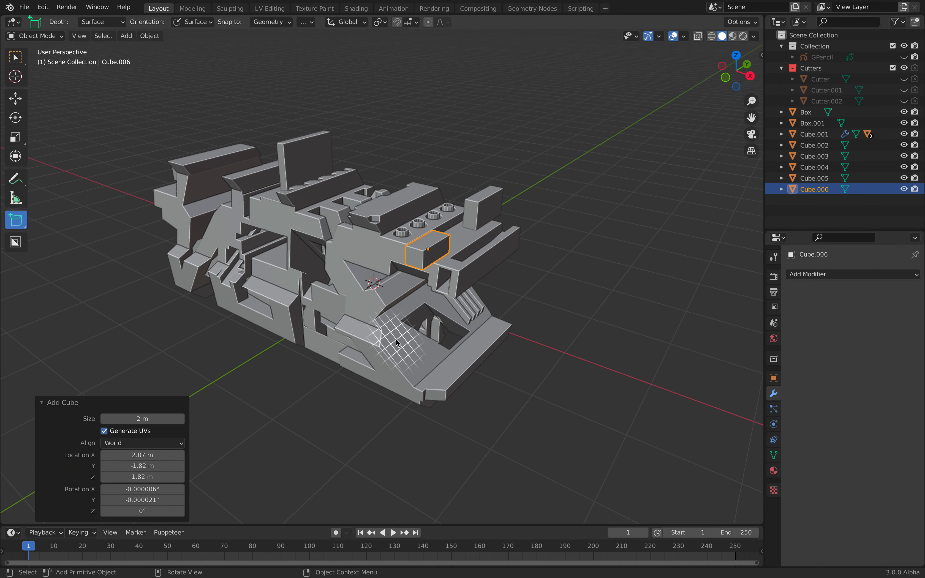
Step: Add a cube aligned to the sloped face beside the slanted opening, tilted 40°
{"action": "left_click_drag", "start_coordinate": [394, 339], "coordinate": [440, 356], "text": "ctrl+alt+shift"}
{"action": "left_click", "coordinate": [439, 357]}
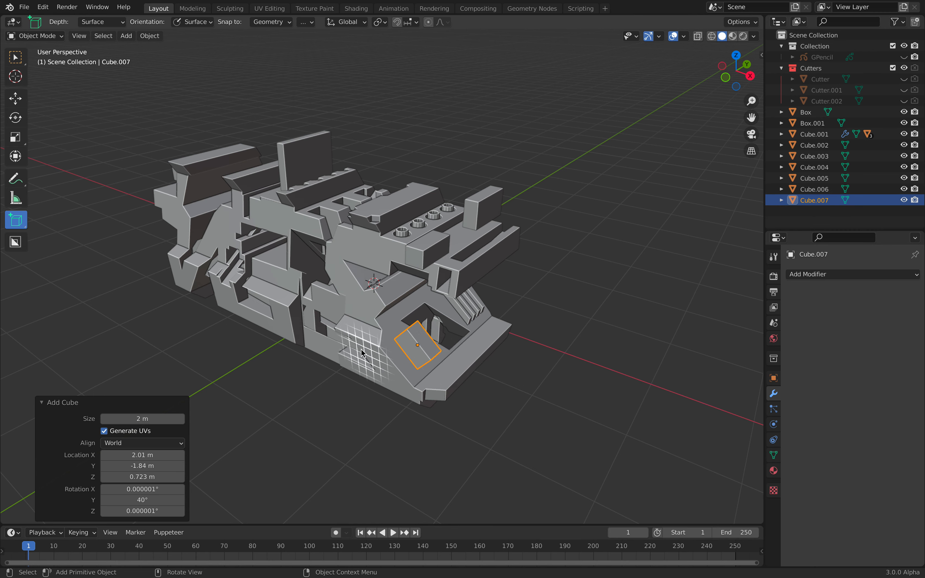
{"action": "left_click_drag", "start_coordinate": [19, 226], "coordinate": [56, 265]}
{"action": "middle_click_drag", "start_coordinate": [291, 325], "coordinate": [325, 276]}
Step: Select the tall thin slab on the top deck and inset its broad side face by about 0.05 m in Edit Mode
{"action": "left_click", "coordinate": [15, 57]}
{"action": "left_click", "coordinate": [358, 214]}
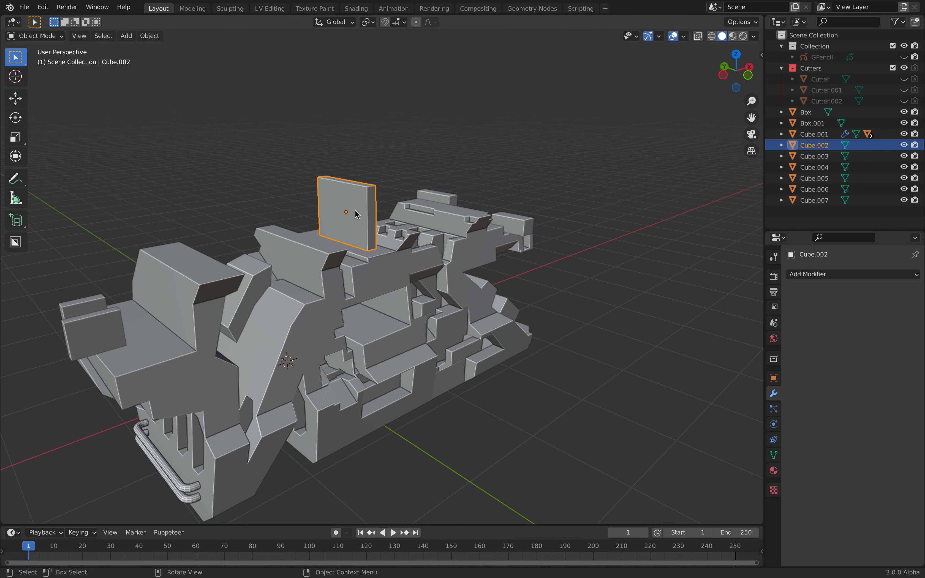
{"action": "key", "text": "Tab"}
{"action": "middle_click_drag", "start_coordinate": [351, 211], "coordinate": [379, 218]}
{"action": "left_click", "coordinate": [379, 218]}
{"action": "scroll", "coordinate": [379, 218], "scroll_direction": "up", "scroll_amount": 2}
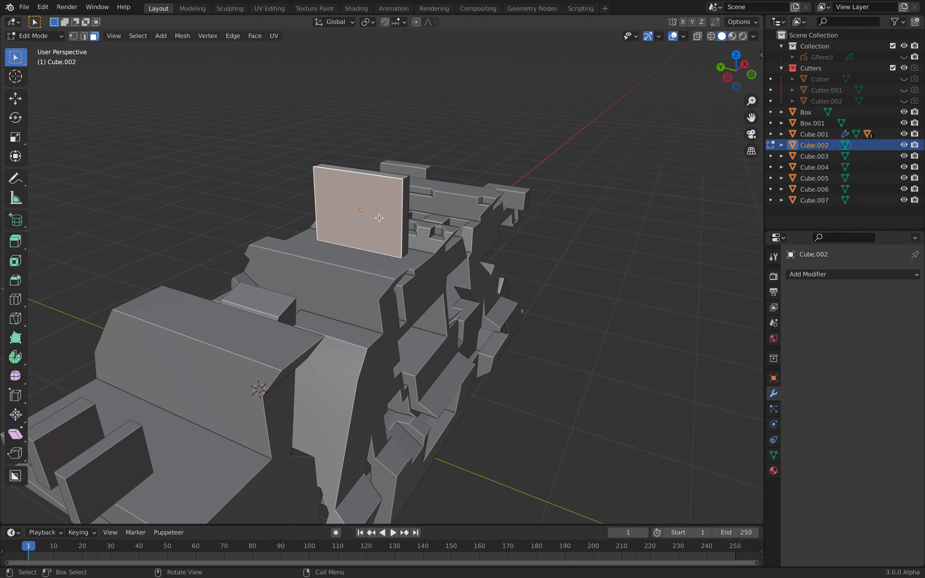
{"action": "key", "text": "i"}
{"action": "left_click", "coordinate": [424, 228]}
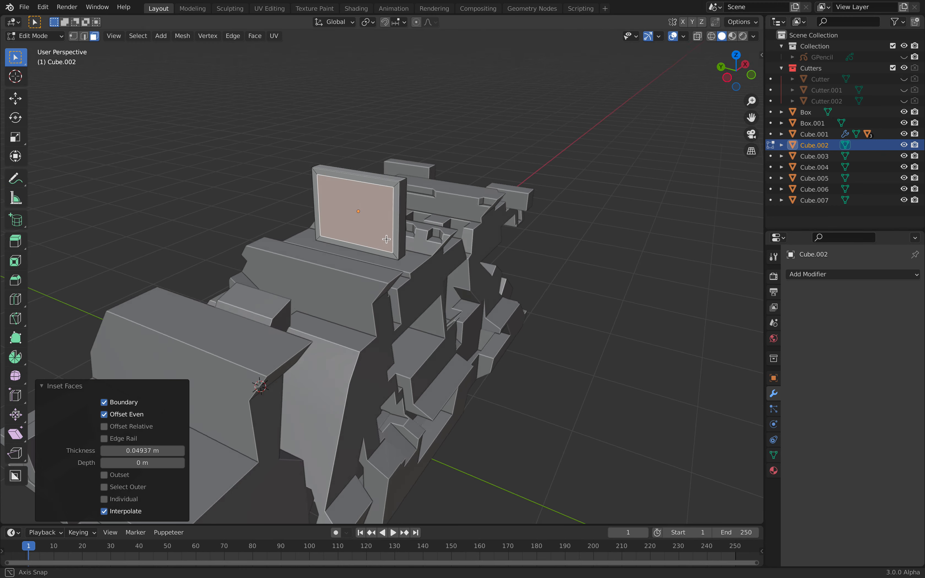
Step: Recess the slab's inset face into its frame by moving it about 0.046 m along X, and return to Object Mode
{"action": "middle_click_drag", "start_coordinate": [424, 228], "coordinate": [370, 248]}
{"action": "key", "text": "g"}
{"action": "key", "text": "x"}
{"action": "key", "text": "y"}
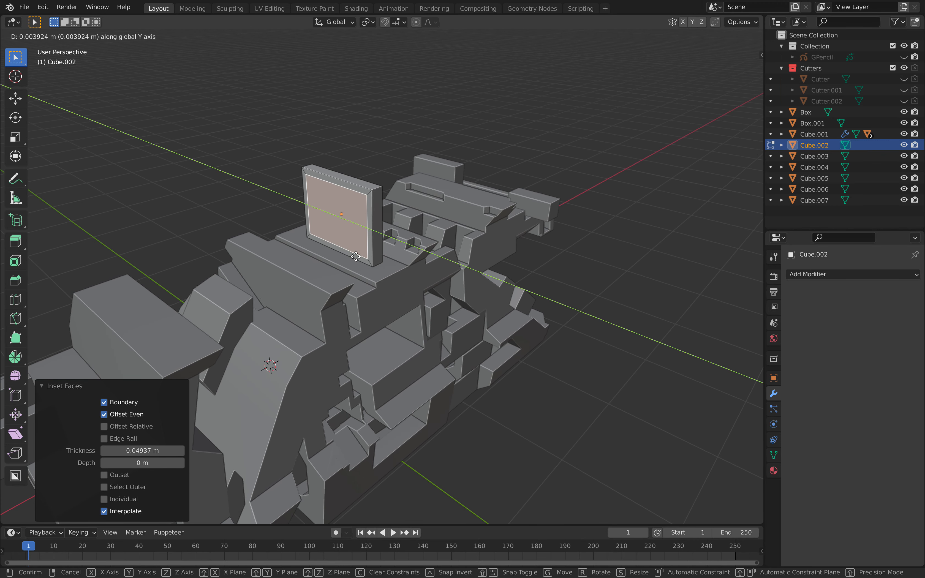
{"action": "left_click", "coordinate": [357, 257]}
{"action": "middle_click_drag", "start_coordinate": [367, 256], "coordinate": [467, 258]}
{"action": "key", "text": "g"}
{"action": "key", "text": "x"}
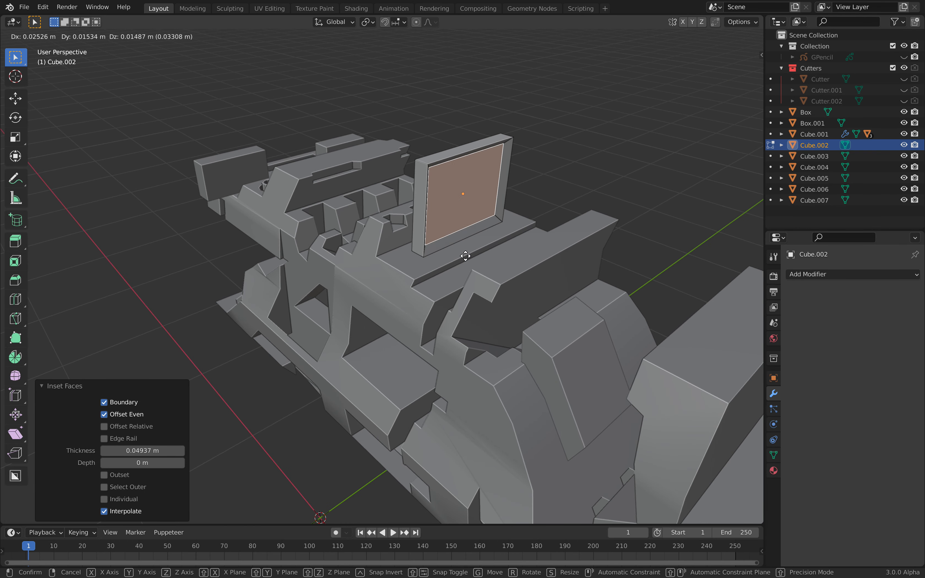
{"action": "left_click", "coordinate": [465, 255]}
{"action": "left_click", "coordinate": [38, 36]}
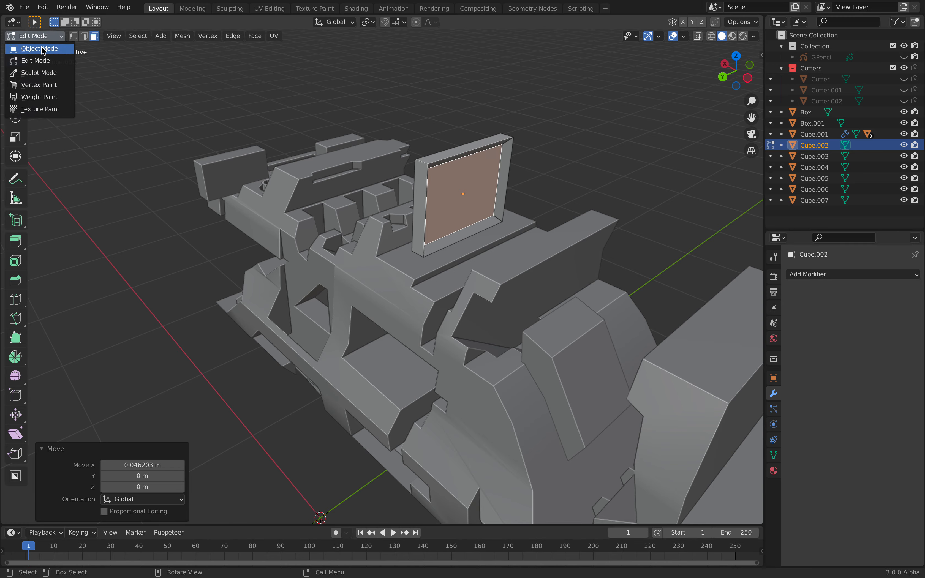
{"action": "left_click", "coordinate": [38, 46]}
Step: Save the file and clear the selection
{"action": "middle_click_drag", "start_coordinate": [437, 190], "coordinate": [553, 179]}
{"action": "scroll", "coordinate": [556, 191], "scroll_direction": "down", "scroll_amount": 3}
{"action": "key", "text": "ctrl+s"}
{"action": "key", "text": "alt+a"}
Step: Examine the whole ZEN model in the front and back orthographic views and in perspective
{"action": "mouse_move", "coordinate": [407, 249]}
{"action": "middle_mouse_down"}
{"action": "mouse_move", "coordinate": [364, 283]}
{"action": "mouse_move", "coordinate": [410, 255]}
{"action": "middle_mouse_up"}
{"action": "middle_click_drag", "start_coordinate": [316, 225], "coordinate": [331, 206]}
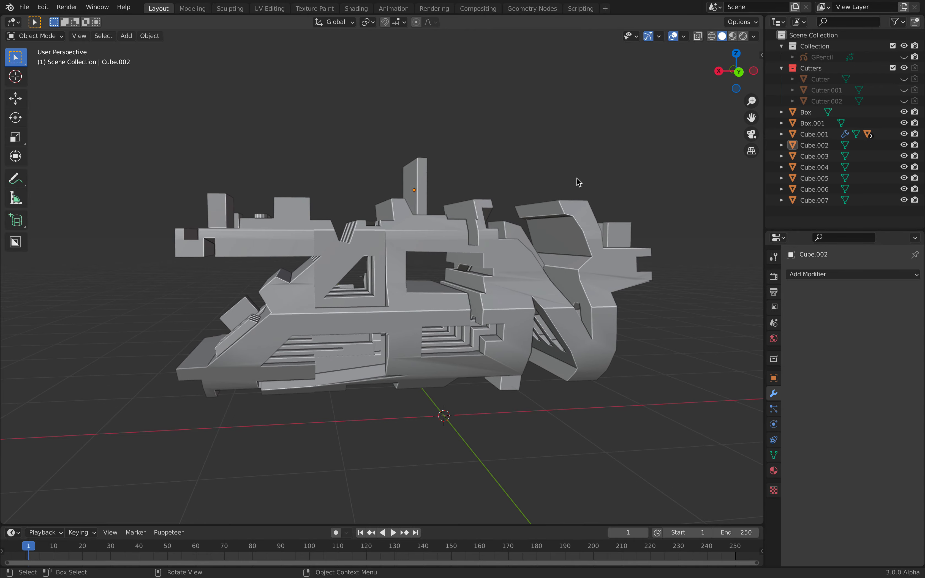
{"action": "left_click", "coordinate": [730, 74]}
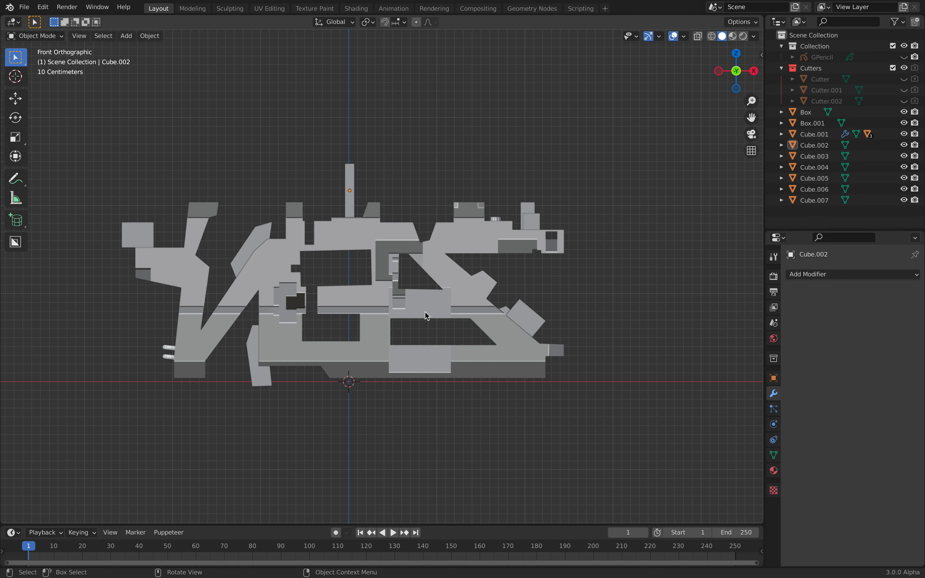
{"action": "left_click", "coordinate": [736, 72]}
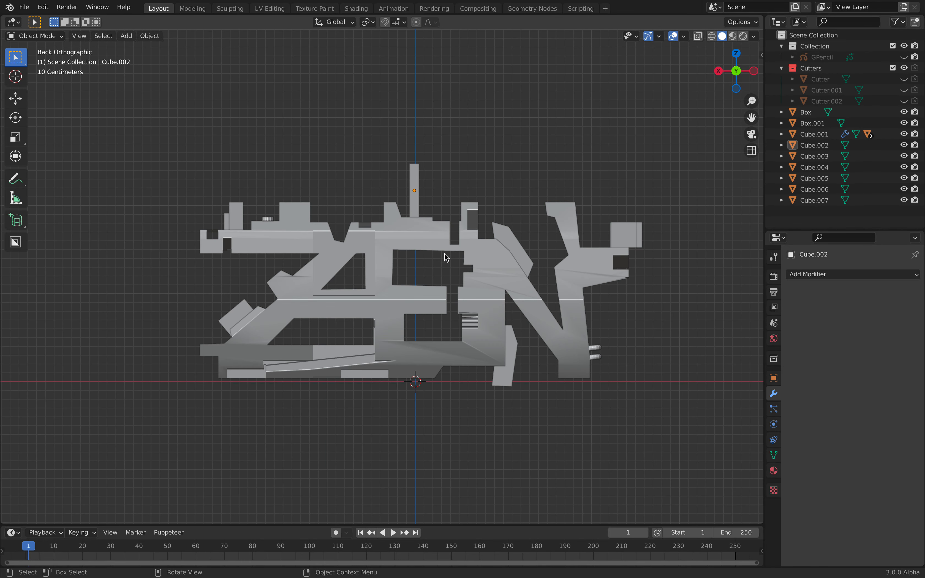
{"action": "middle_click_drag", "start_coordinate": [451, 229], "coordinate": [491, 255]}
{"action": "left_click", "coordinate": [384, 208]}
{"action": "scroll", "coordinate": [500, 252], "scroll_direction": "up", "scroll_amount": 1}
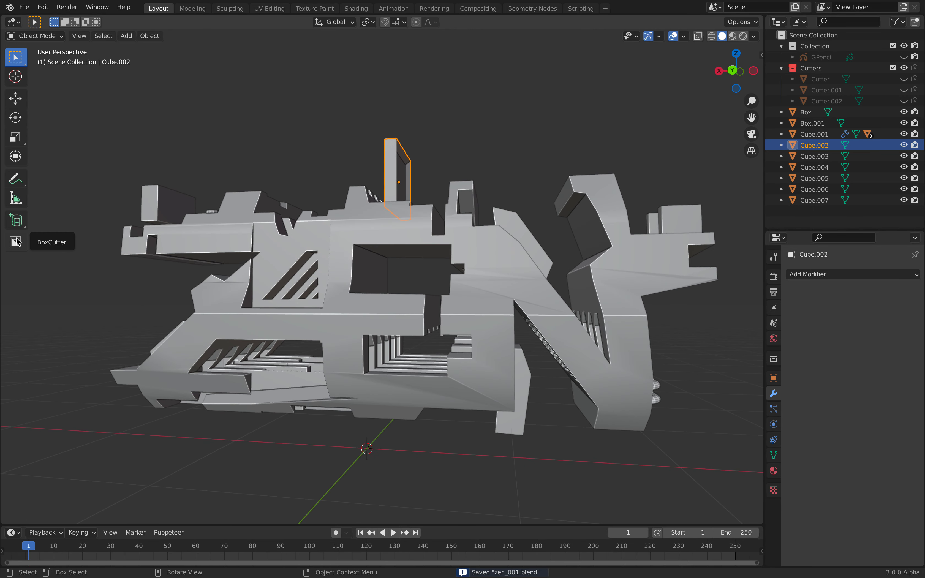
Step: Look up the BoxCutter add-on's details in the add-on preferences, searching for "box"
{"action": "left_click", "coordinate": [42, 7]}
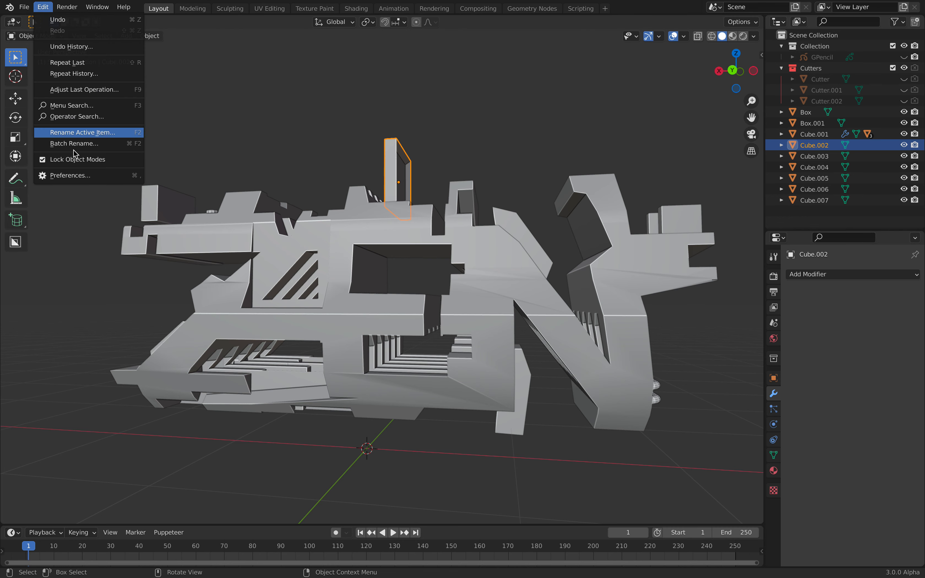
{"action": "left_click", "coordinate": [76, 176]}
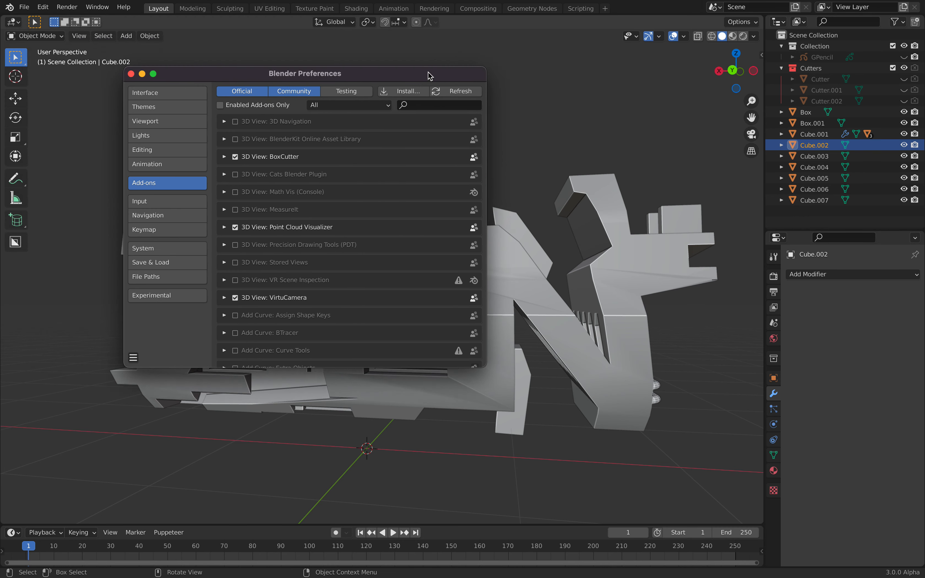
{"action": "type", "text": "box"}
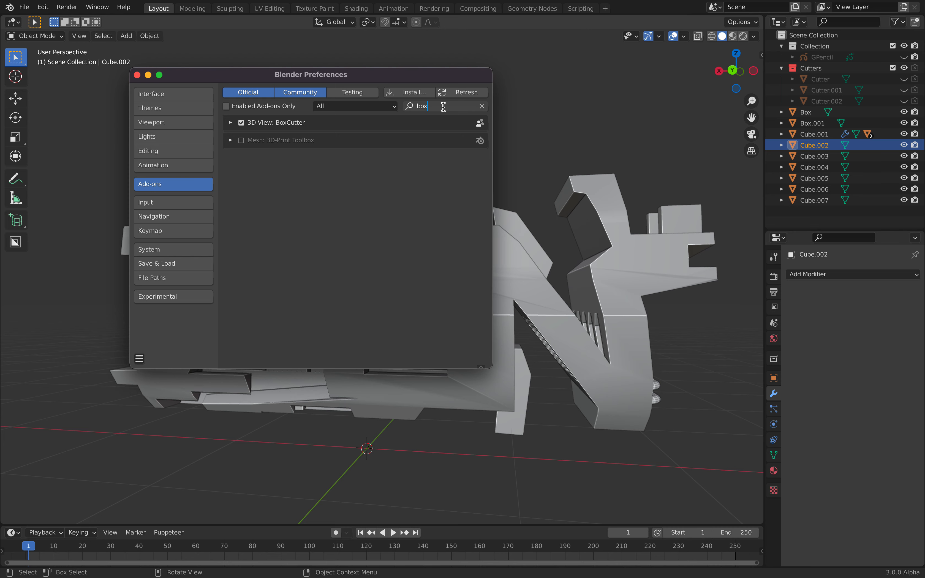
{"action": "left_click", "coordinate": [231, 123]}
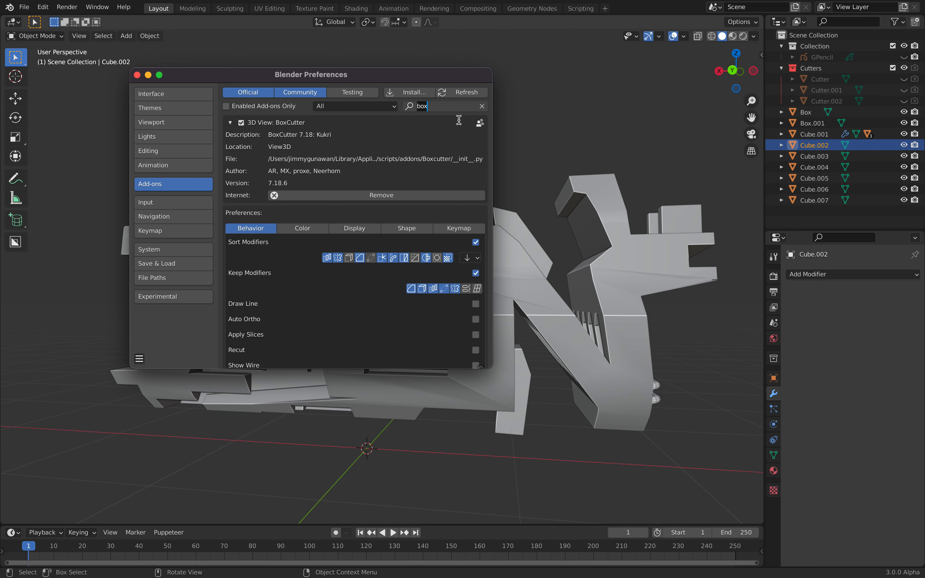
Step: Look up the Grid Modeler add-on's details by searching for "grid", and close the preferences
{"action": "key", "text": "BackSpace"}
{"action": "key", "text": "BackSpace"}
{"action": "key", "text": "BackSpace"}
{"action": "type", "text": "grid"}
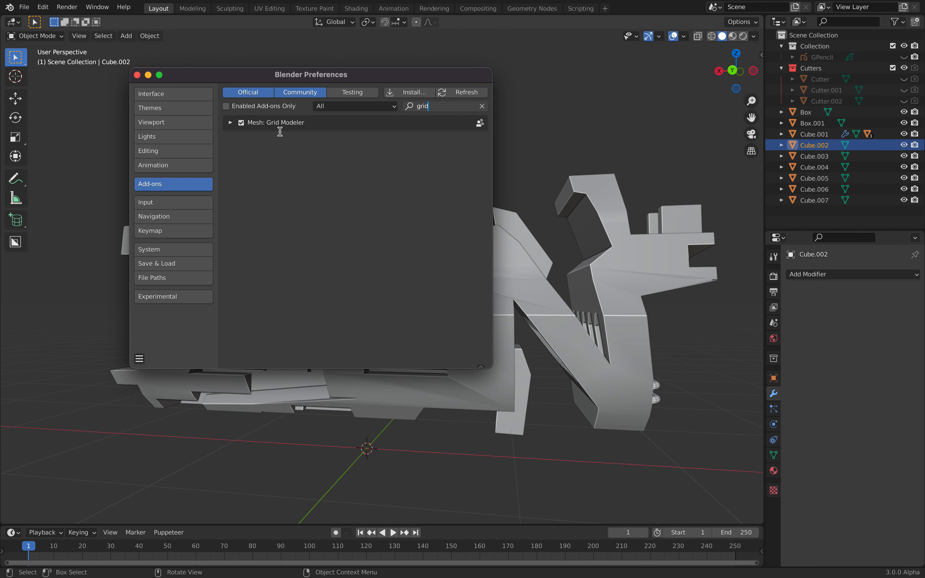
{"action": "left_click", "coordinate": [230, 123]}
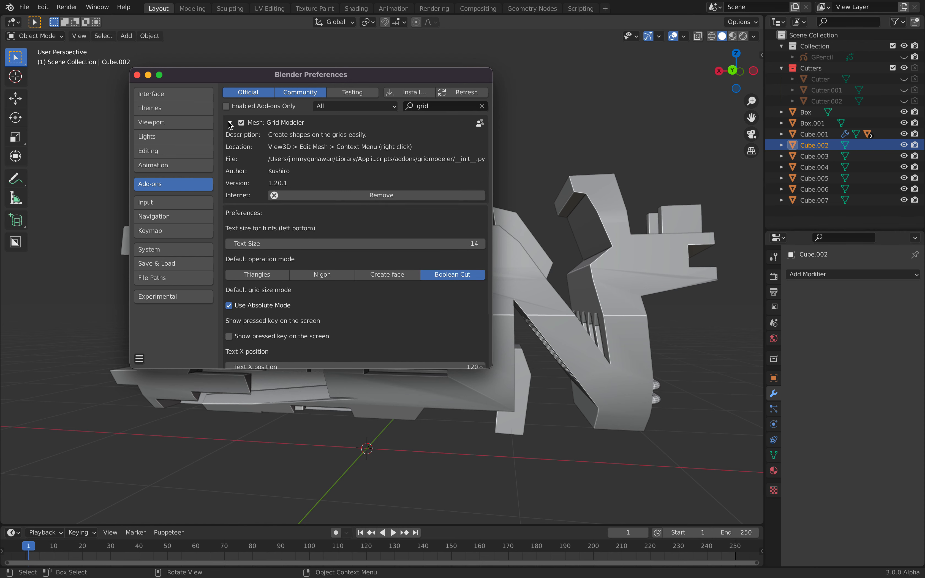
{"action": "left_click", "coordinate": [230, 123]}
{"action": "left_click", "coordinate": [137, 74]}
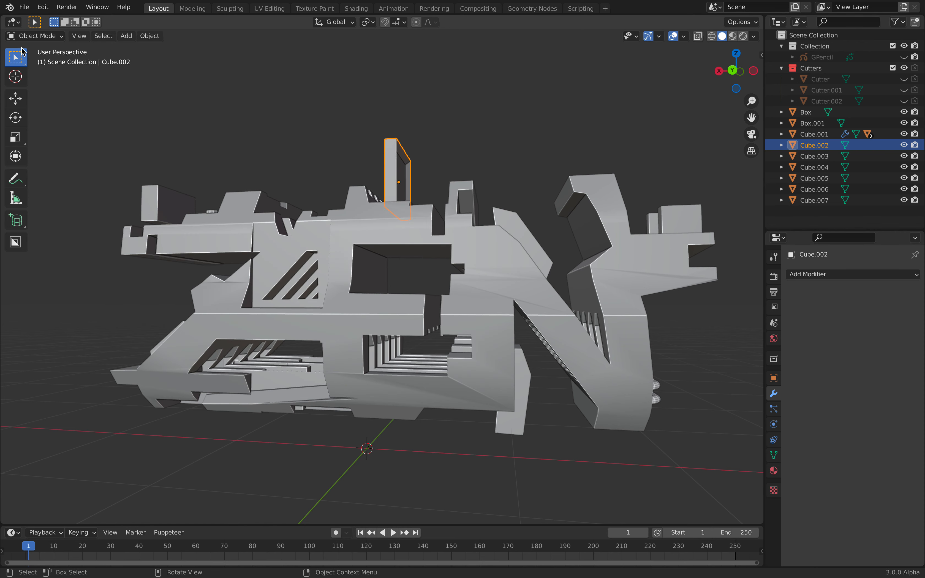
Step: Select the main lettering body, save the file and apply all of the body's Boolean modifiers
{"action": "middle_click_drag", "start_coordinate": [302, 129], "coordinate": [430, 222]}
{"action": "left_click", "coordinate": [430, 222]}
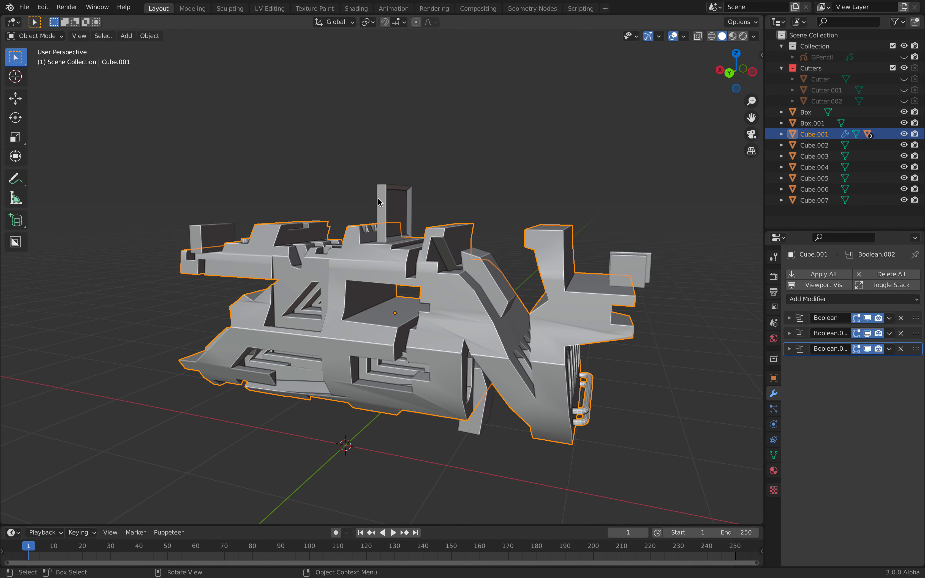
{"action": "key", "text": "ctrl+s"}
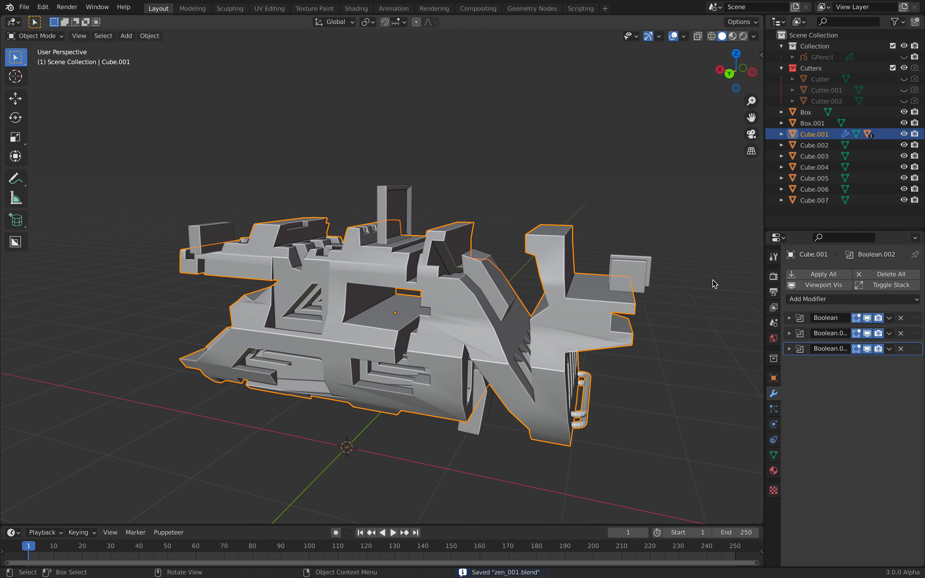
{"action": "left_click", "coordinate": [824, 274]}
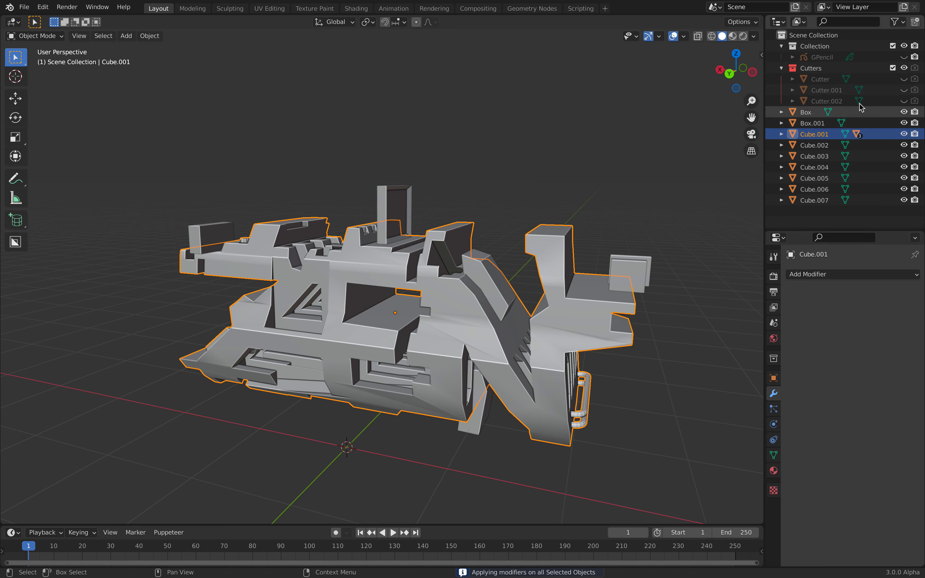
Step: Delete the Cutters collection with its leftover cutter objects and save the file
{"action": "left_click", "coordinate": [813, 111]}
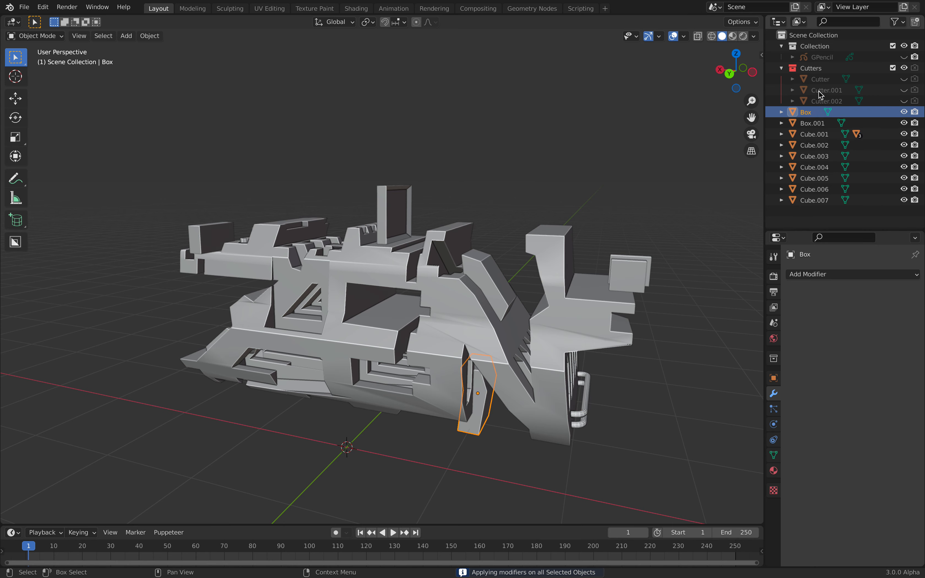
{"action": "right_click", "coordinate": [817, 73]}
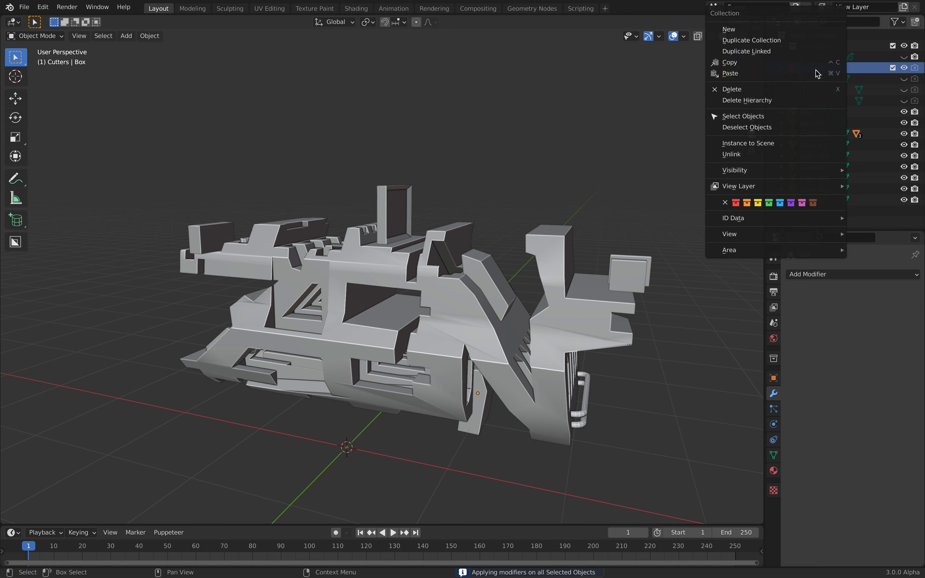
{"action": "left_click", "coordinate": [805, 89]}
{"action": "key", "text": "ctrl+s"}
Step: Join all the detail blocks into the main lettering body as one object and save the file
{"action": "middle_click_drag", "start_coordinate": [506, 221], "coordinate": [449, 161]}
{"action": "key", "text": "a"}
{"action": "left_click", "coordinate": [395, 229]}
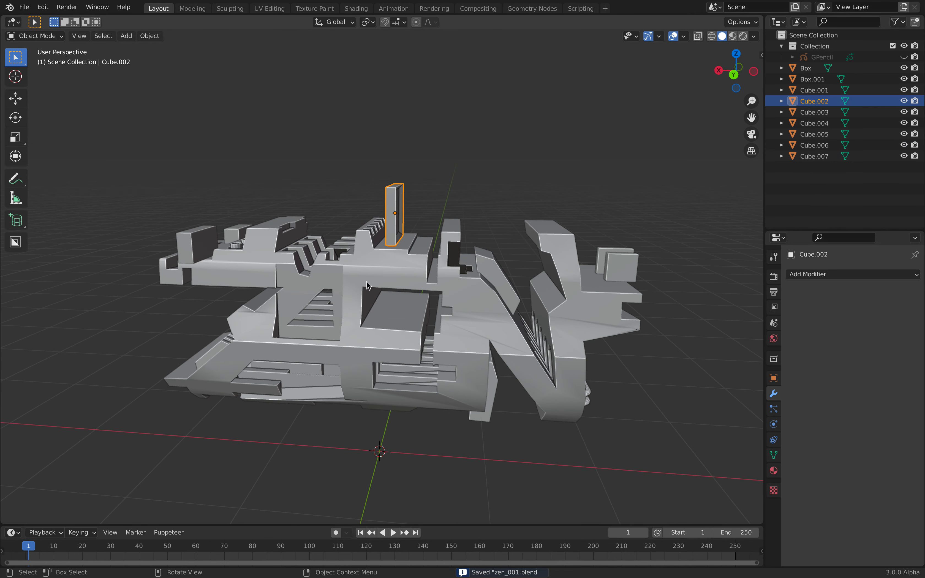
{"action": "middle_click_drag", "start_coordinate": [355, 310], "coordinate": [419, 206]}
{"action": "key", "text": "a"}
{"action": "left_click", "coordinate": [450, 260], "text": "shift"}
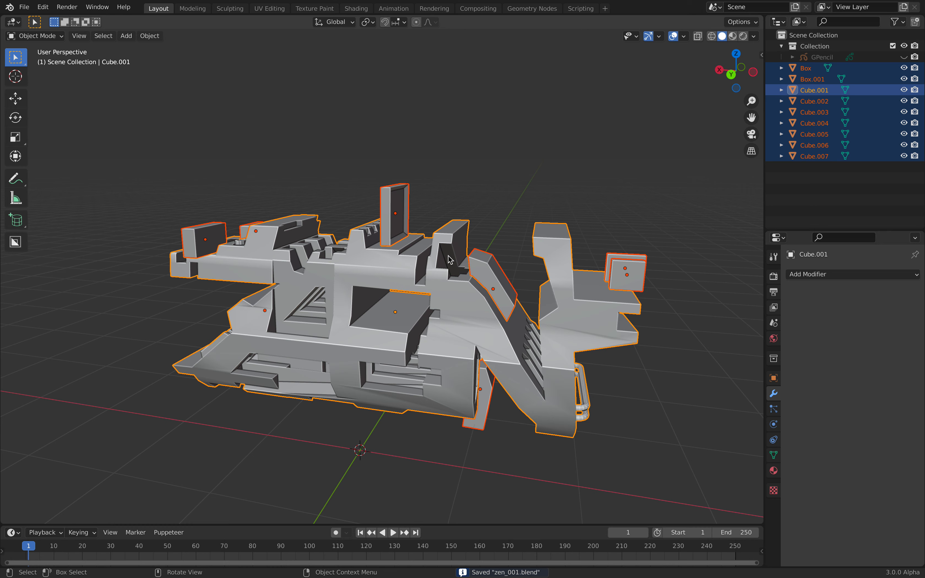
{"action": "key", "text": "ctrl+j"}
{"action": "key", "text": "ctrl+s"}
Step: Try a Remesh modifier in Voxel mode on the joined model with a voxel size of 0.02 m
{"action": "middle_click_drag", "start_coordinate": [451, 260], "coordinate": [470, 264]}
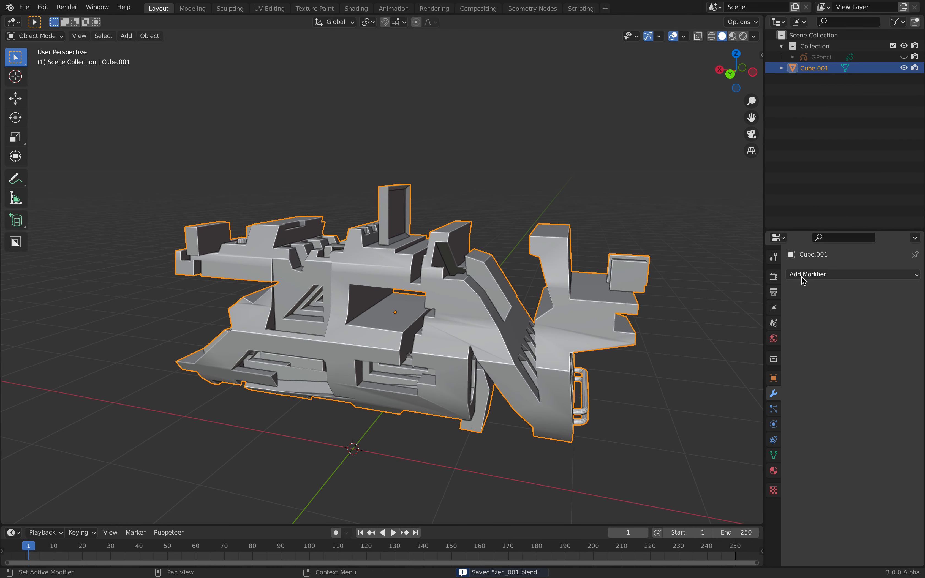
{"action": "left_click", "coordinate": [802, 275]}
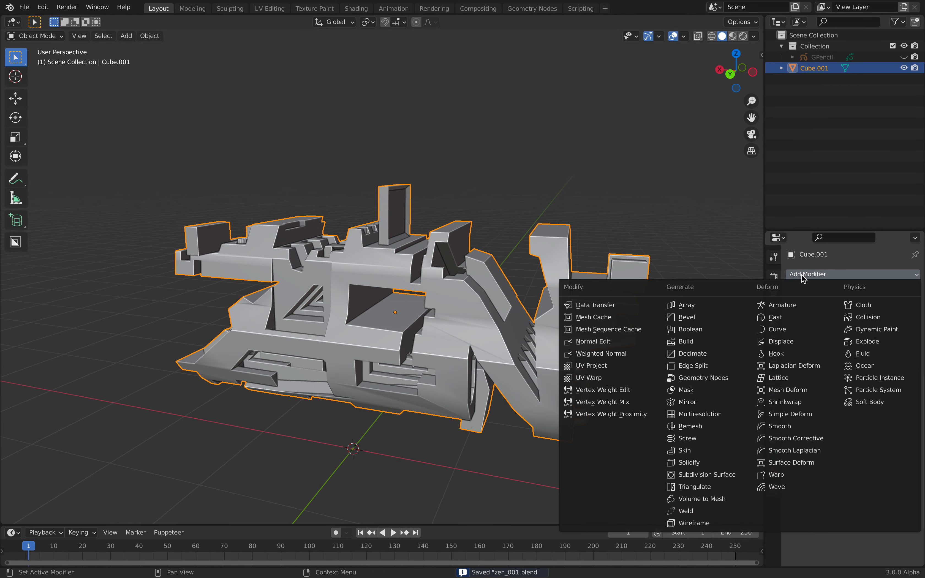
{"action": "left_click", "coordinate": [729, 434]}
{"action": "middle_click_drag", "start_coordinate": [606, 329], "coordinate": [627, 331]}
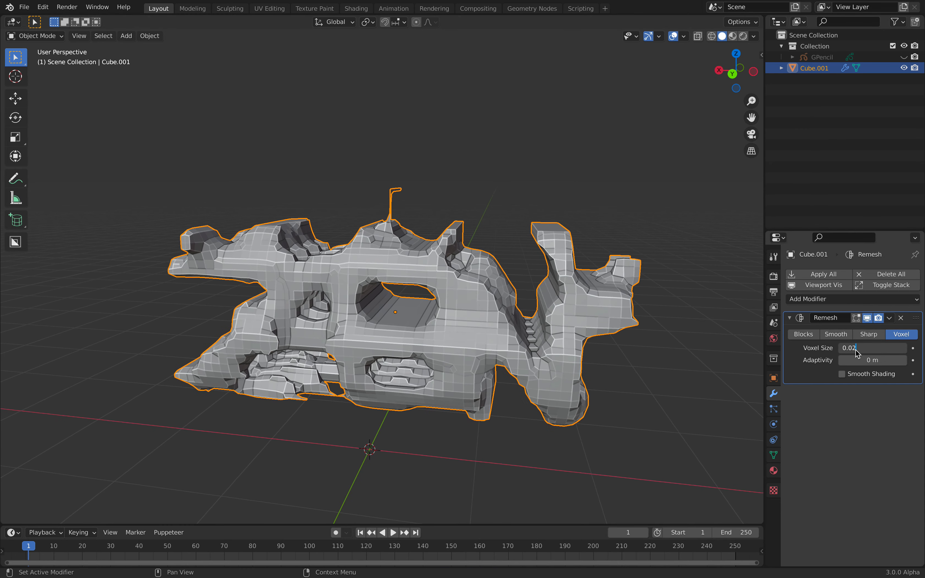
{"action": "key", "text": "Return"}
{"action": "middle_click_drag", "start_coordinate": [658, 314], "coordinate": [611, 297]}
{"action": "scroll", "coordinate": [509, 311], "scroll_direction": "up", "scroll_amount": 1}
{"action": "middle_click_drag", "start_coordinate": [496, 257], "coordinate": [440, 253]}
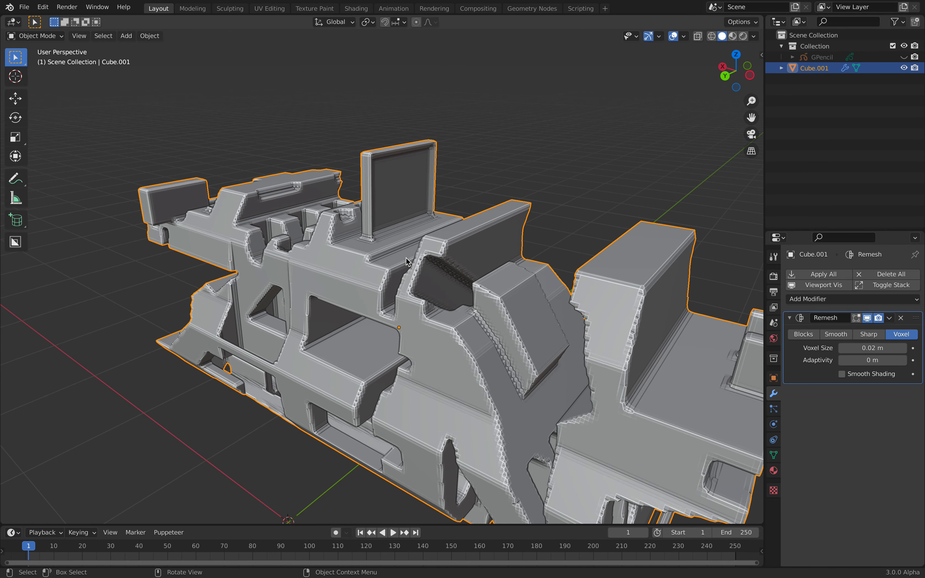
Step: Turn on Smooth Shading for the remesh, inspect the model, and remove the Remesh modifier
{"action": "left_click", "coordinate": [608, 196]}
{"action": "scroll", "coordinate": [585, 220], "scroll_direction": "down", "scroll_amount": 2}
{"action": "mouse_move", "coordinate": [567, 238]}
{"action": "middle_mouse_down"}
{"action": "mouse_move", "coordinate": [570, 217]}
{"action": "mouse_move", "coordinate": [547, 263]}
{"action": "mouse_move", "coordinate": [604, 264]}
{"action": "middle_mouse_up"}
{"action": "middle_click_drag", "start_coordinate": [544, 263], "coordinate": [390, 292]}
{"action": "scroll", "coordinate": [453, 292], "scroll_direction": "up", "scroll_amount": 2}
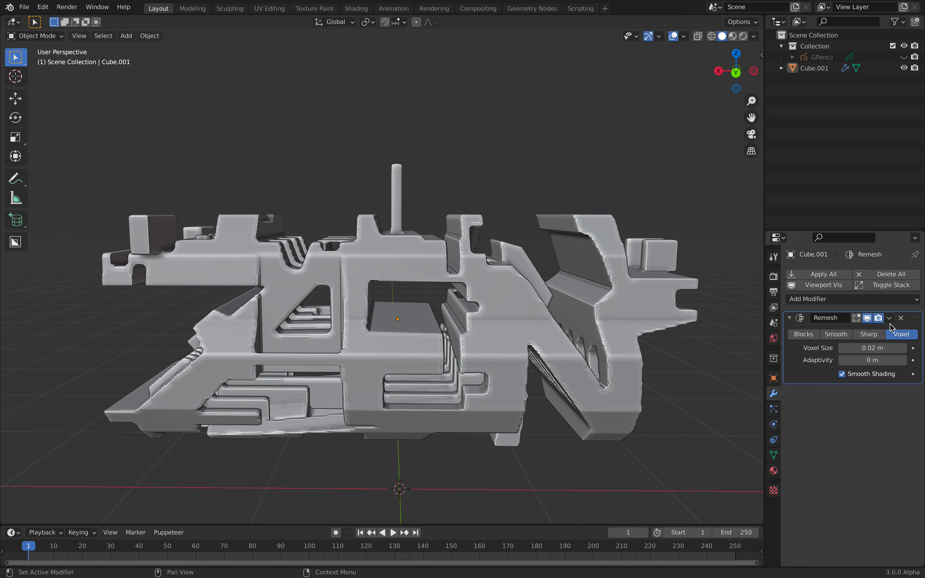
{"action": "left_click", "coordinate": [902, 318]}
Step: Enter Edit Mode on the joined model and select all of its faces
{"action": "middle_click_drag", "start_coordinate": [566, 283], "coordinate": [454, 259]}
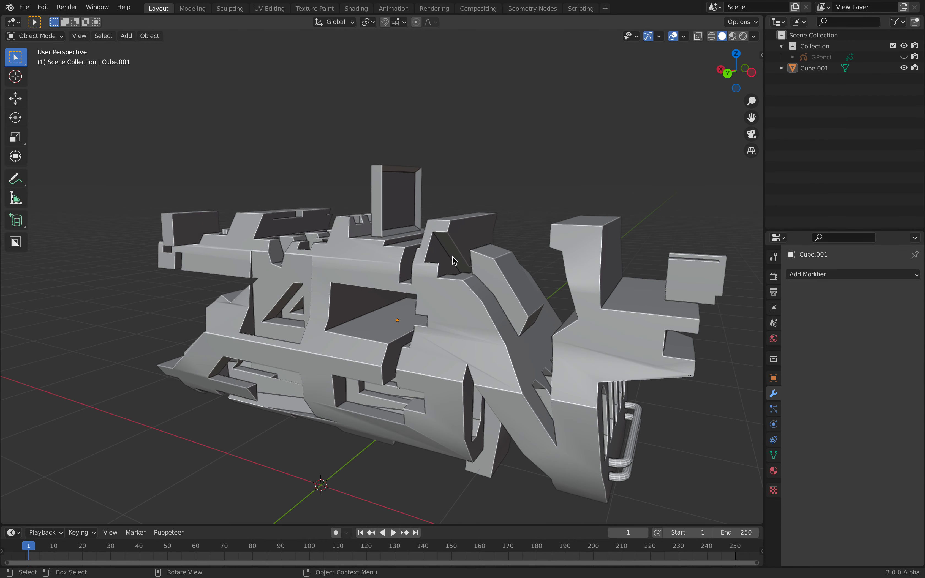
{"action": "middle_click_drag", "start_coordinate": [506, 278], "coordinate": [465, 270]}
{"action": "left_click", "coordinate": [501, 277]}
{"action": "key", "text": "Tab"}
{"action": "key", "text": "a"}
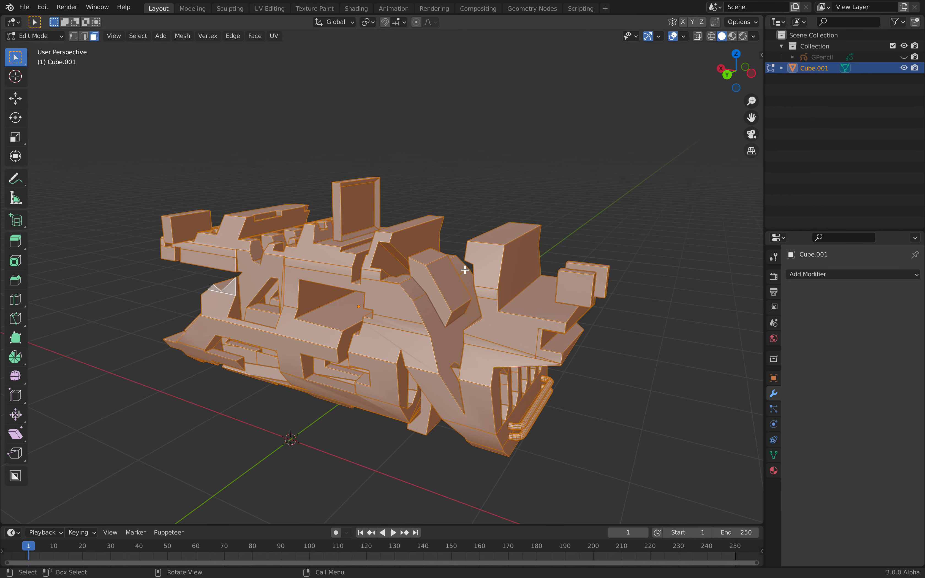
Step: Run Slow Bevel on the whole mesh with one iteration, fine-tune its offset, and return to Object Mode
{"action": "key", "text": "F3"}
{"action": "type", "text": "sllow"}
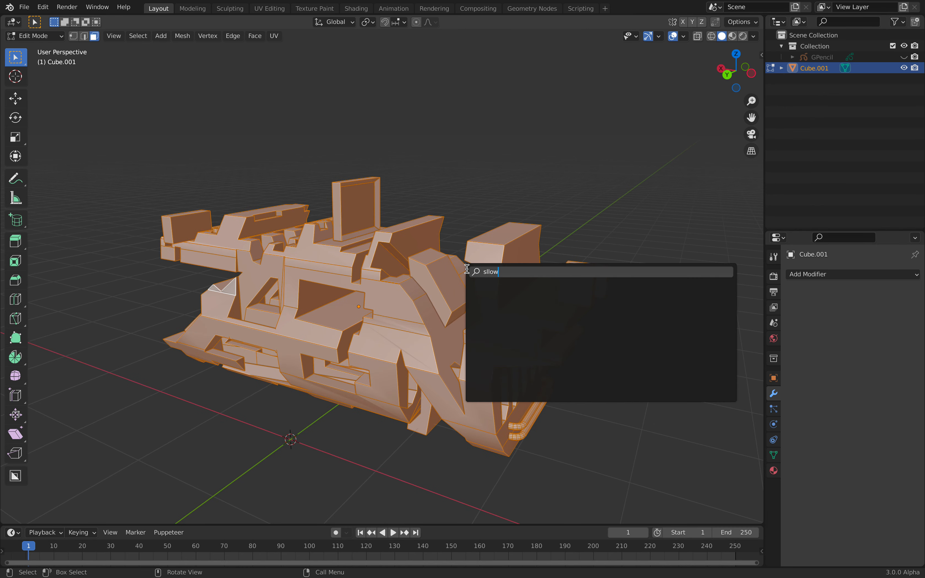
{"action": "key", "text": "BackSpace"}
{"action": "key", "text": "BackSpace"}
{"action": "key", "text": "BackSpace"}
{"action": "type", "text": "ow"}
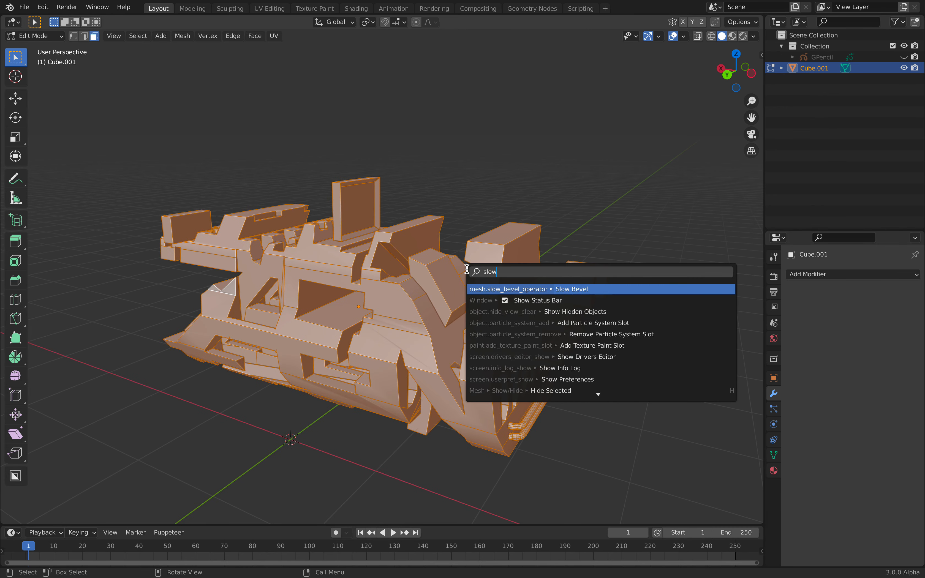
{"action": "left_click", "coordinate": [520, 290]}
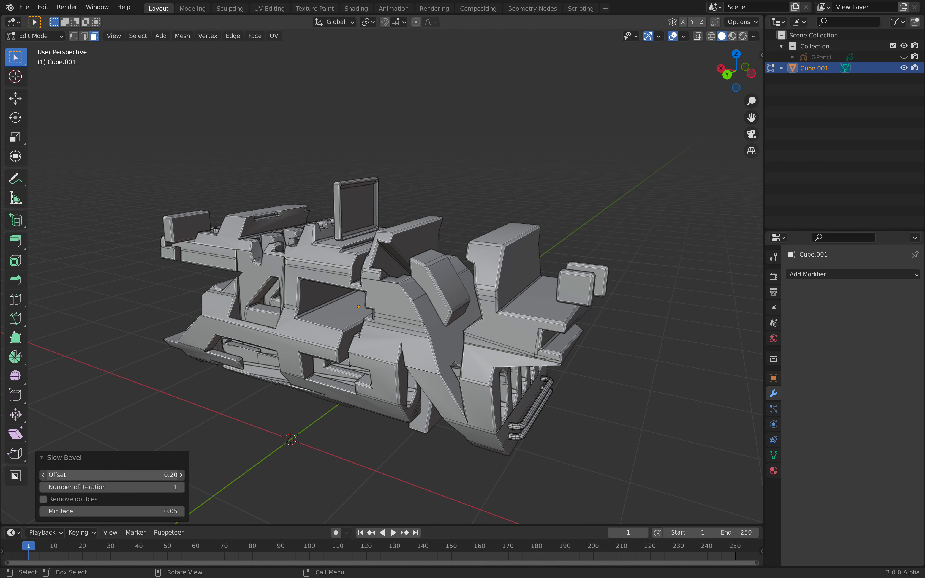
{"action": "mouse_move", "coordinate": [111, 474]}
{"action": "left_mouse_down"}
{"action": "mouse_move", "coordinate": [142, 475]}
{"action": "mouse_move", "coordinate": [109, 474]}
{"action": "left_mouse_up"}
{"action": "left_click", "coordinate": [33, 36]}
{"action": "left_click", "coordinate": [38, 45]}
Step: Clear the selection and examine the bevelled edges around the openings, the end slots, the pipe rails and both sides of the model
{"action": "middle_click_drag", "start_coordinate": [461, 259], "coordinate": [477, 256]}
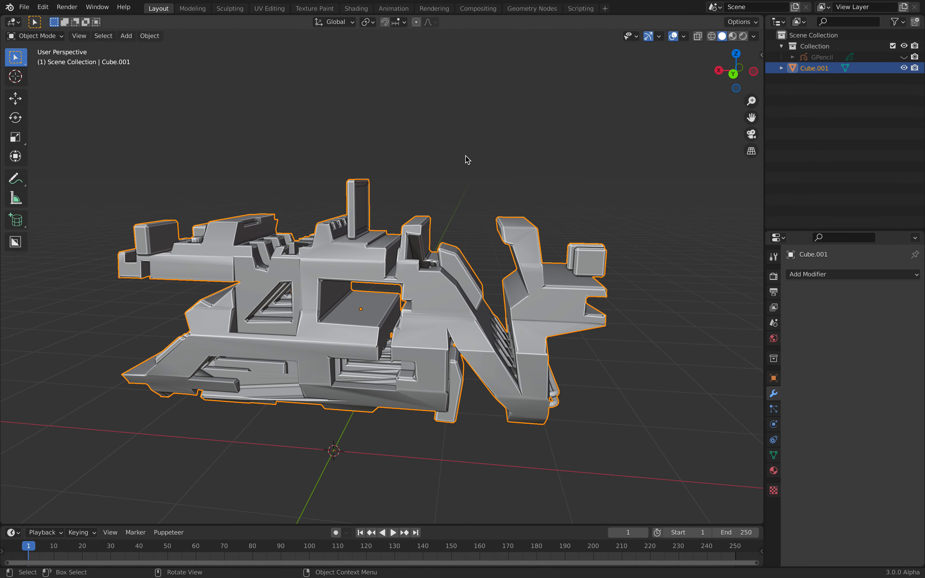
{"action": "left_click", "coordinate": [465, 156]}
{"action": "middle_click_drag", "start_coordinate": [466, 158], "coordinate": [523, 152]}
{"action": "scroll", "coordinate": [417, 328], "scroll_direction": "up", "scroll_amount": 4}
{"action": "middle_click_drag", "start_coordinate": [417, 331], "coordinate": [500, 265], "text": "shift"}
{"action": "middle_click_drag", "start_coordinate": [308, 315], "coordinate": [349, 278]}
{"action": "scroll", "coordinate": [388, 308], "scroll_direction": "down", "scroll_amount": 5}
{"action": "scroll", "coordinate": [396, 306], "scroll_direction": "down", "scroll_amount": 5}
{"action": "middle_click_drag", "start_coordinate": [394, 330], "coordinate": [333, 397]}
{"action": "scroll", "coordinate": [330, 401], "scroll_direction": "up", "scroll_amount": 6}
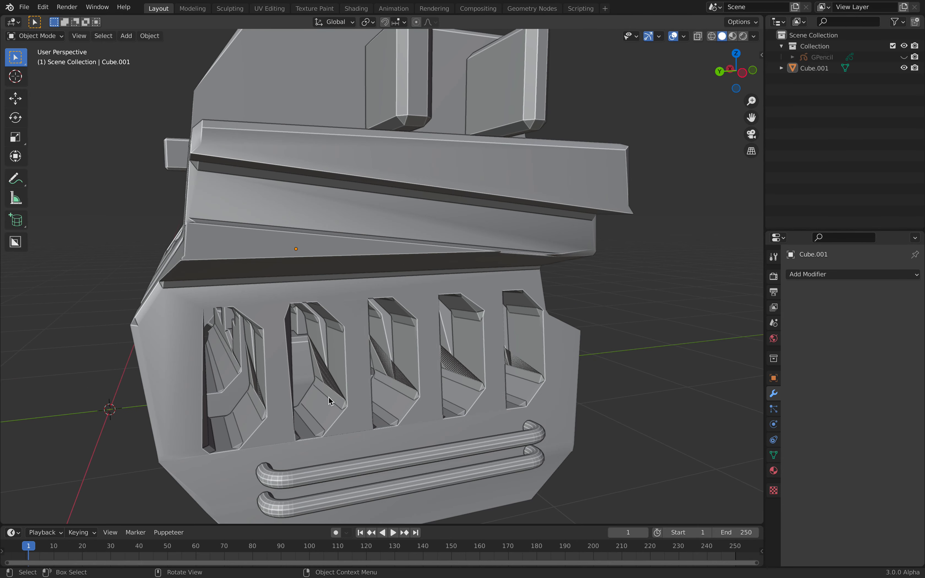
{"action": "scroll", "coordinate": [382, 432], "scroll_direction": "down", "scroll_amount": 5}
{"action": "middle_click_drag", "start_coordinate": [367, 402], "coordinate": [472, 342]}
{"action": "middle_click_drag", "start_coordinate": [433, 283], "coordinate": [280, 321]}
{"action": "middle_click_drag", "start_coordinate": [269, 305], "coordinate": [459, 250]}
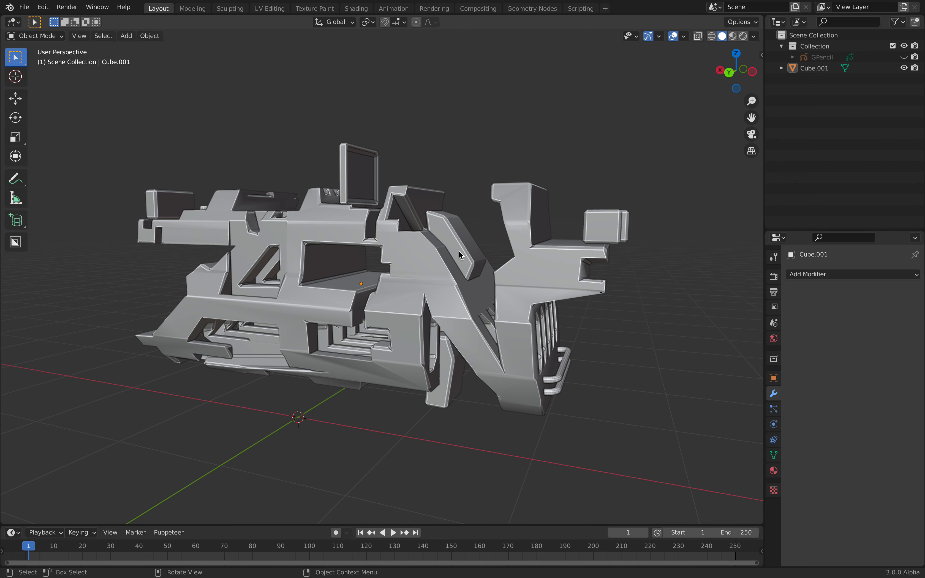
{"action": "middle_click_drag", "start_coordinate": [459, 251], "coordinate": [406, 236]}
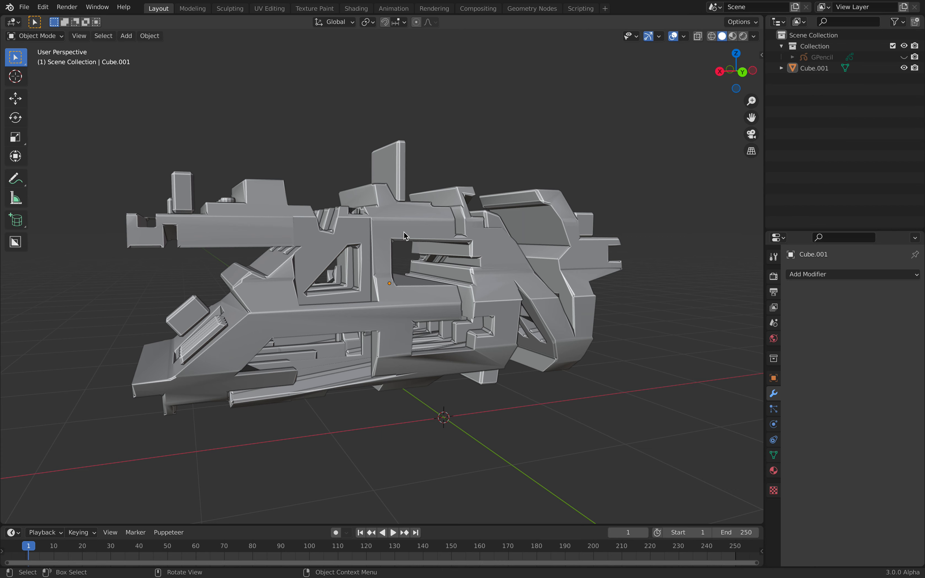